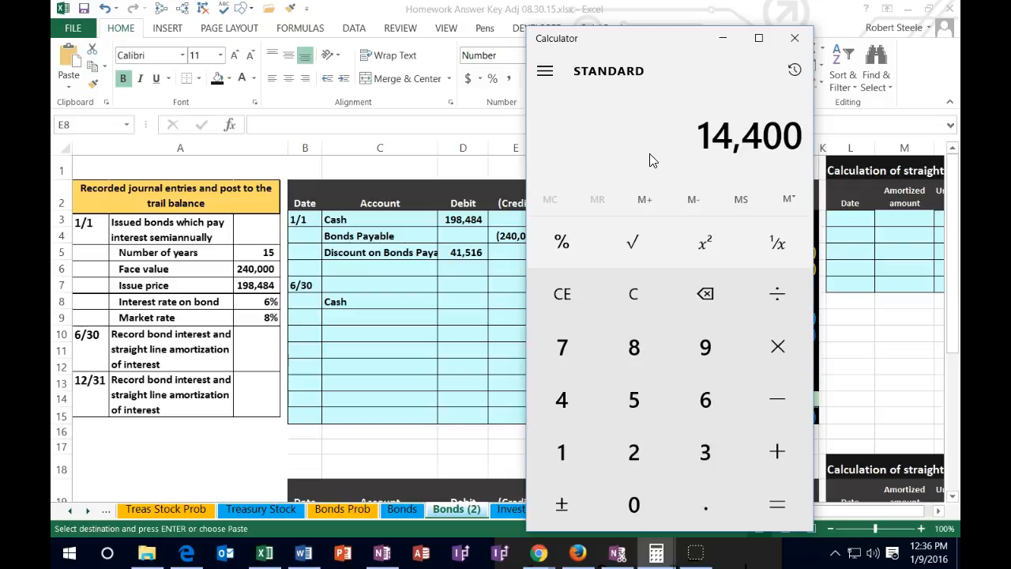
Divide the annual interest of 14,400 by 12 and multiply by 6 in the calculator.
{"action": "key", "text": "slash"}
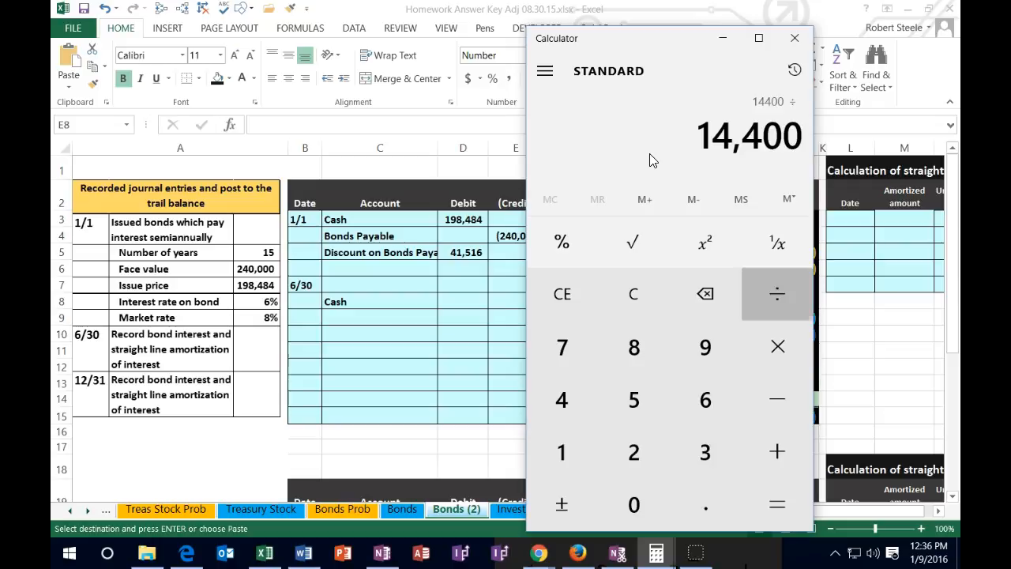
{"action": "type", "text": "12"}
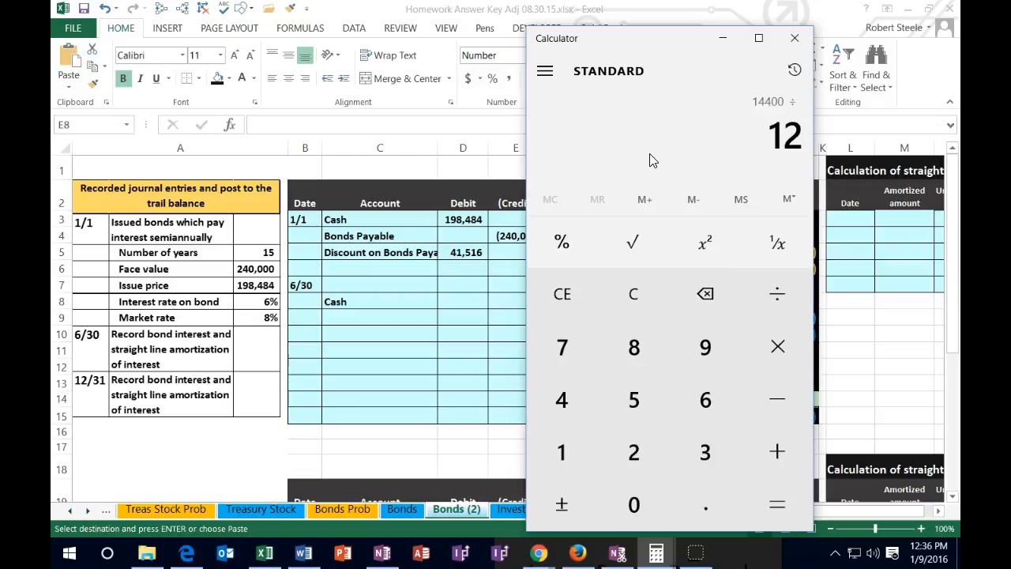
{"action": "key", "text": "Return"}
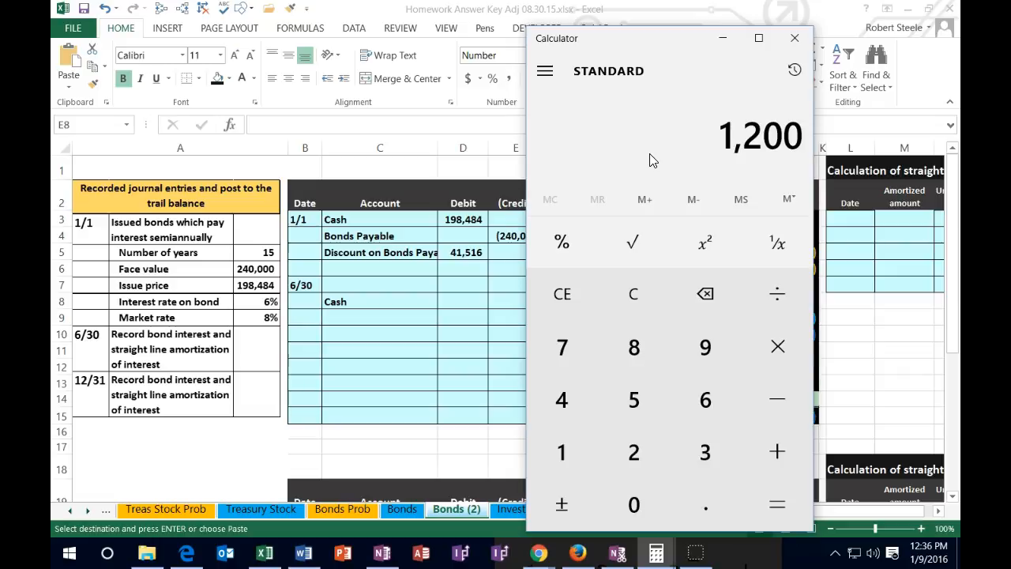
{"action": "key", "text": "asterisk"}
{"action": "key", "text": "6"}
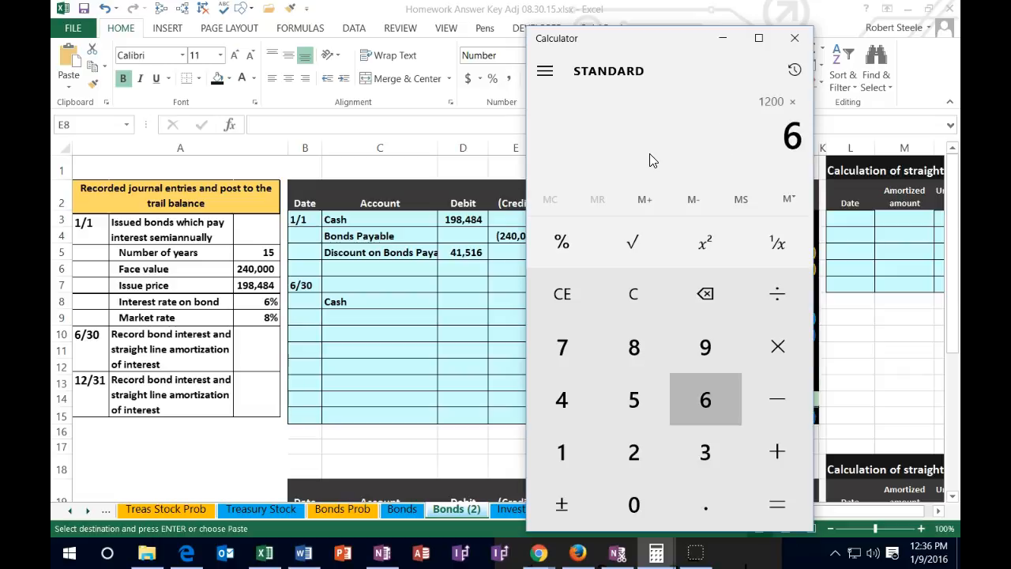
{"action": "key", "text": "Return"}
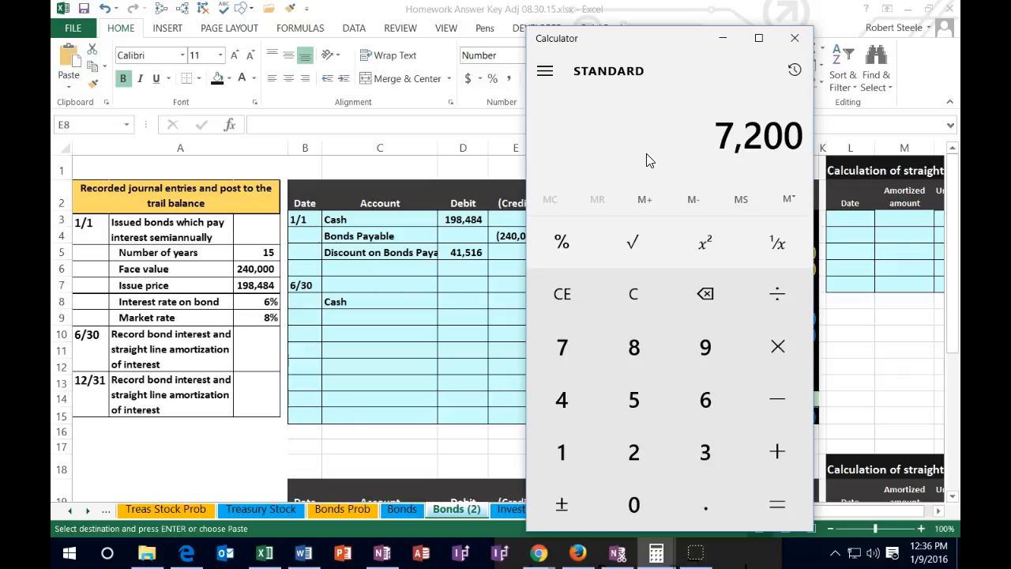
Enter -240000*.06/2 as the credit amount for Cash in the 6/30 journal entry, cell E8.
{"action": "left_click", "coordinate": [447, 304]}
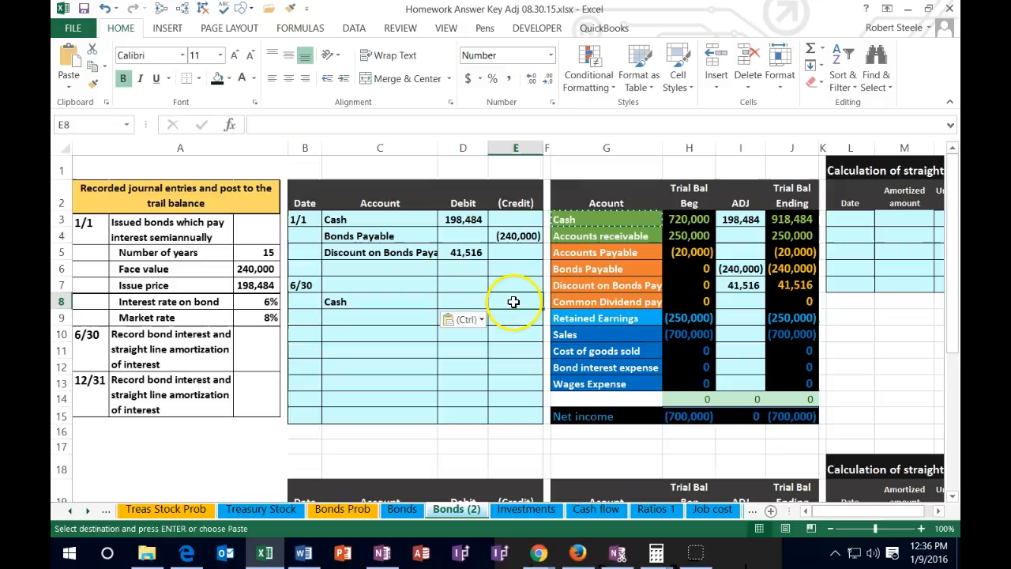
{"action": "type", "text": "-"}
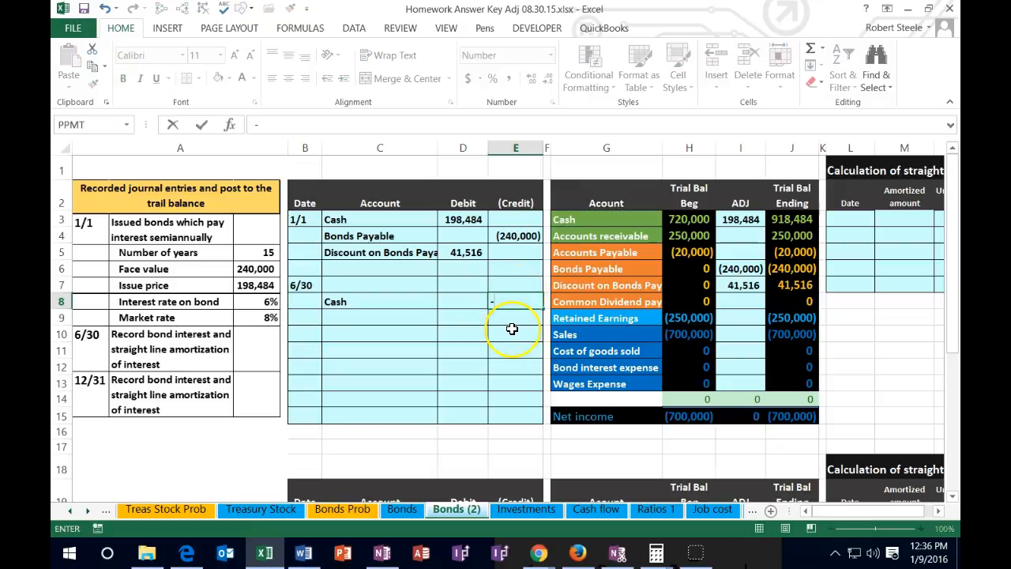
{"action": "type", "text": "240000*"}
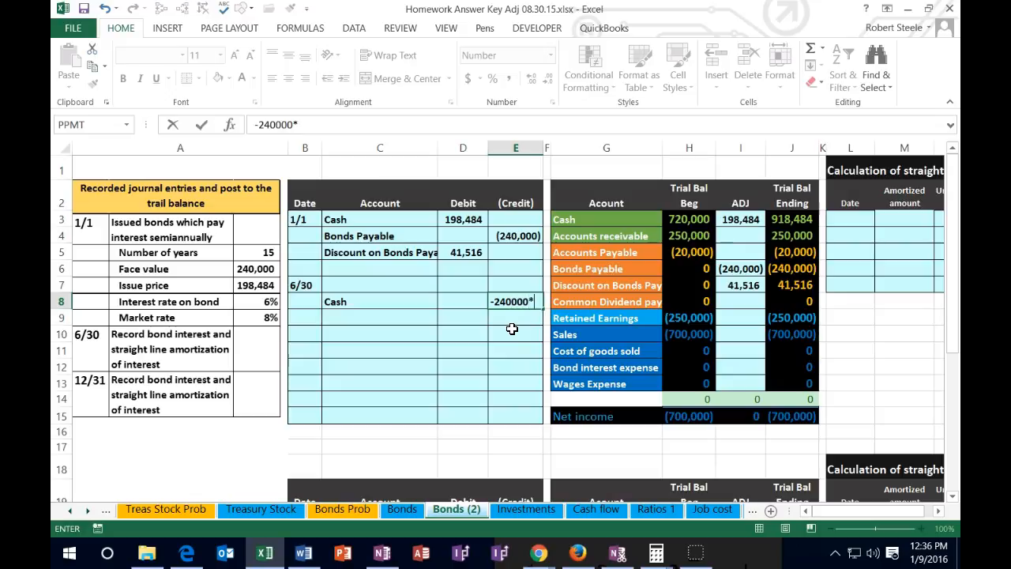
{"action": "type", "text": ".06/"}
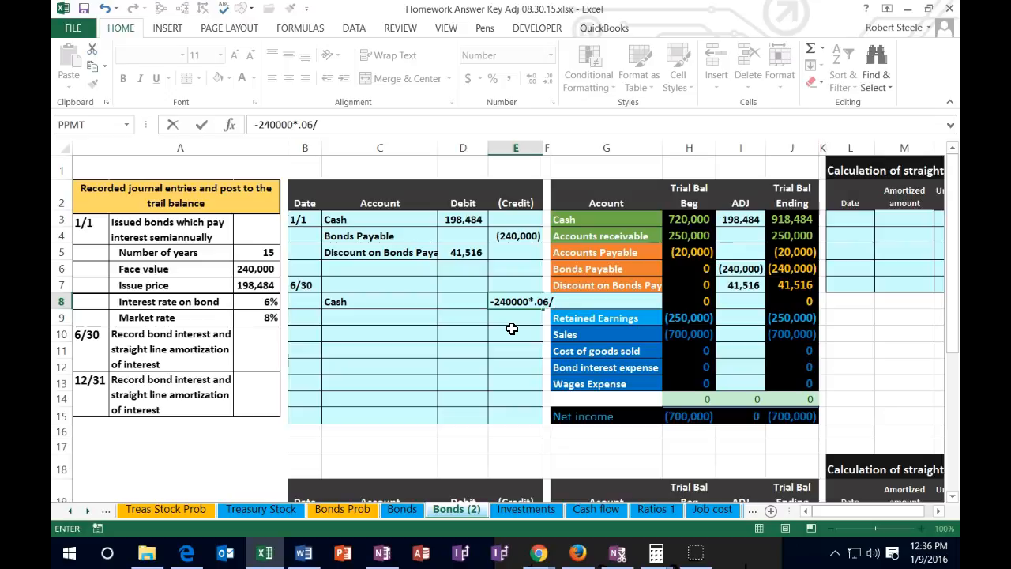
{"action": "type", "text": "2"}
{"action": "key", "text": "Return"}
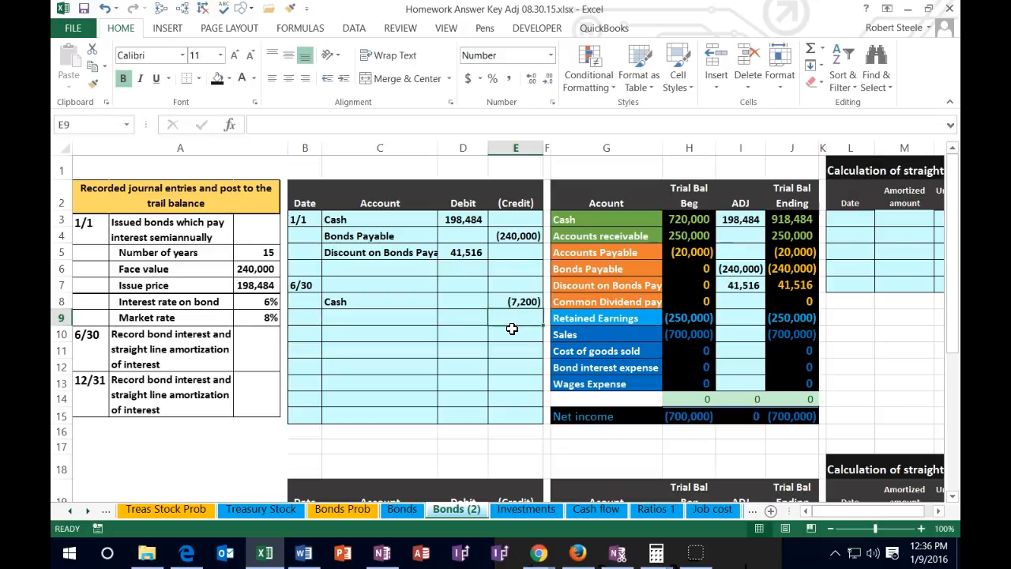
{"action": "key", "text": "Up"}
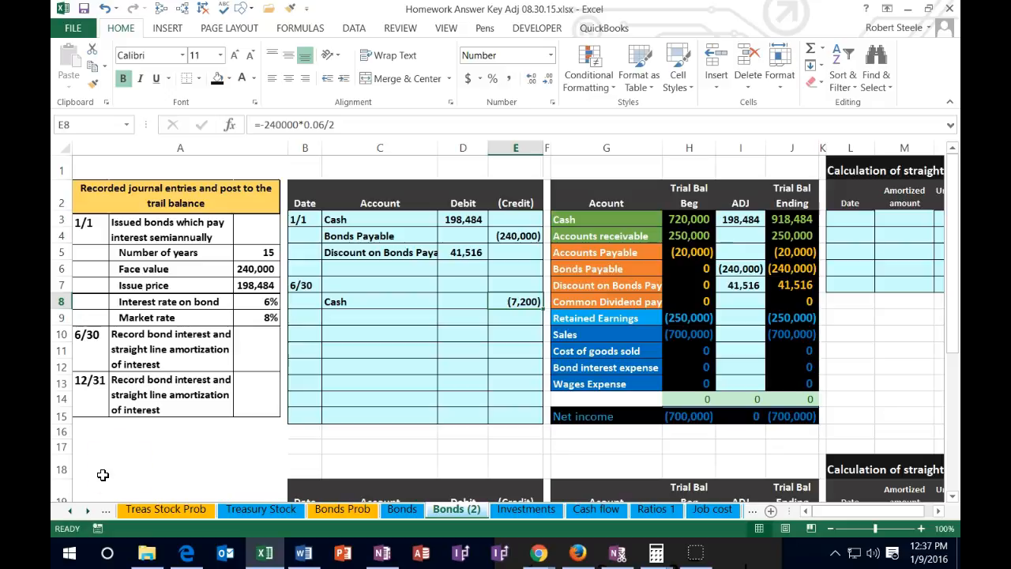
Enter the date 1/1 in the first row of the straight line amortization table, cell L3.
{"action": "left_click", "coordinate": [581, 288]}
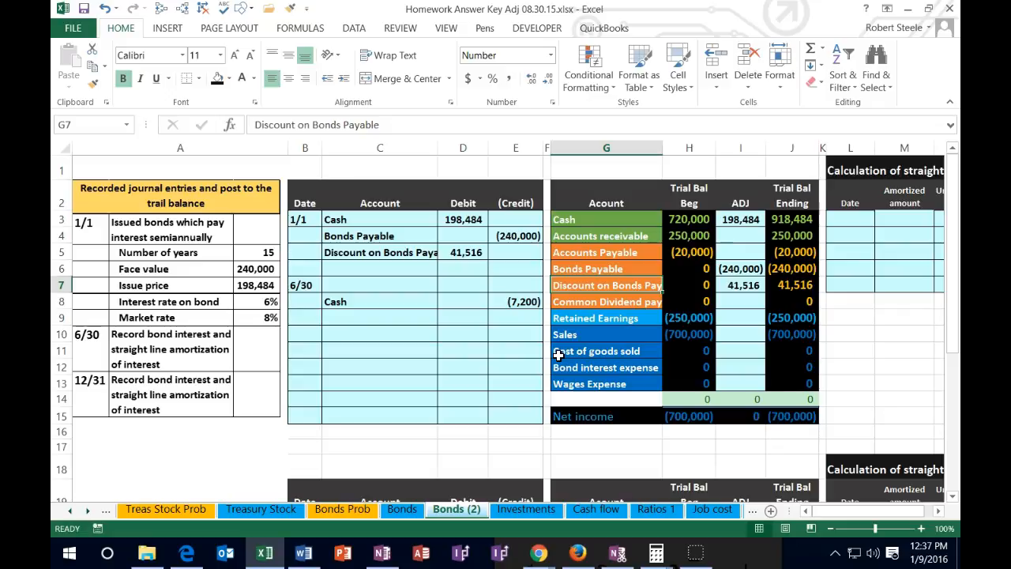
{"action": "key", "text": "Right"}
{"action": "key", "text": "Right"}
{"action": "key", "text": "Right"}
{"action": "key", "text": "Right"}
{"action": "key", "text": "Right"}
{"action": "key", "text": "Right"}
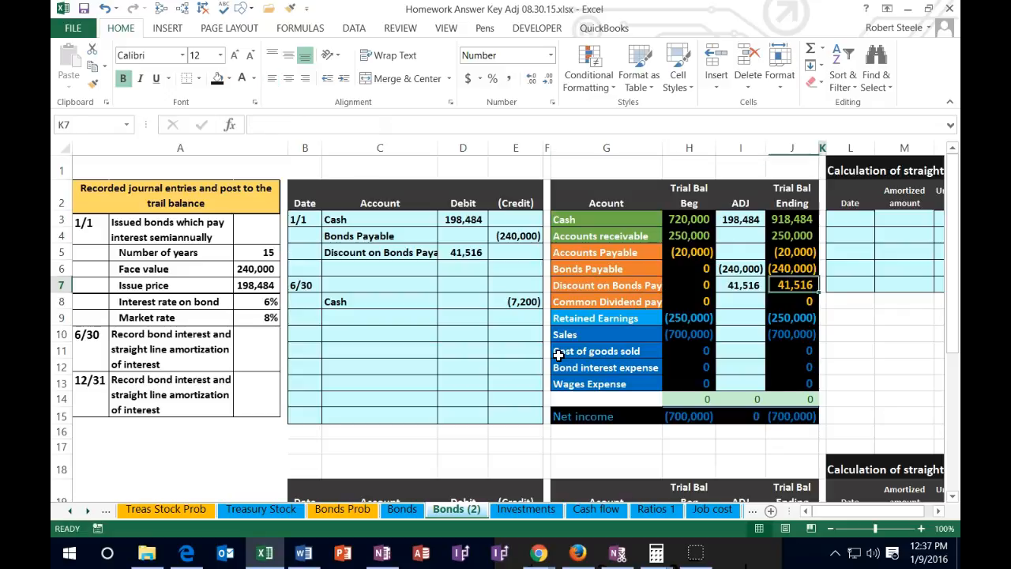
{"action": "key", "text": "Up"}
{"action": "key", "text": "Up"}
{"action": "key", "text": "Up"}
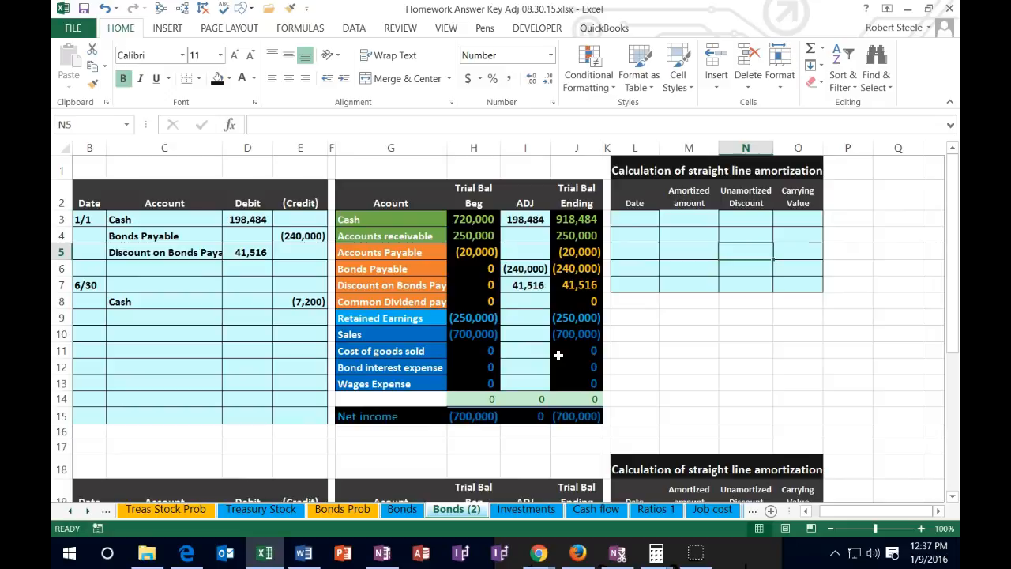
{"action": "key", "text": "Left"}
{"action": "key", "text": "Up"}
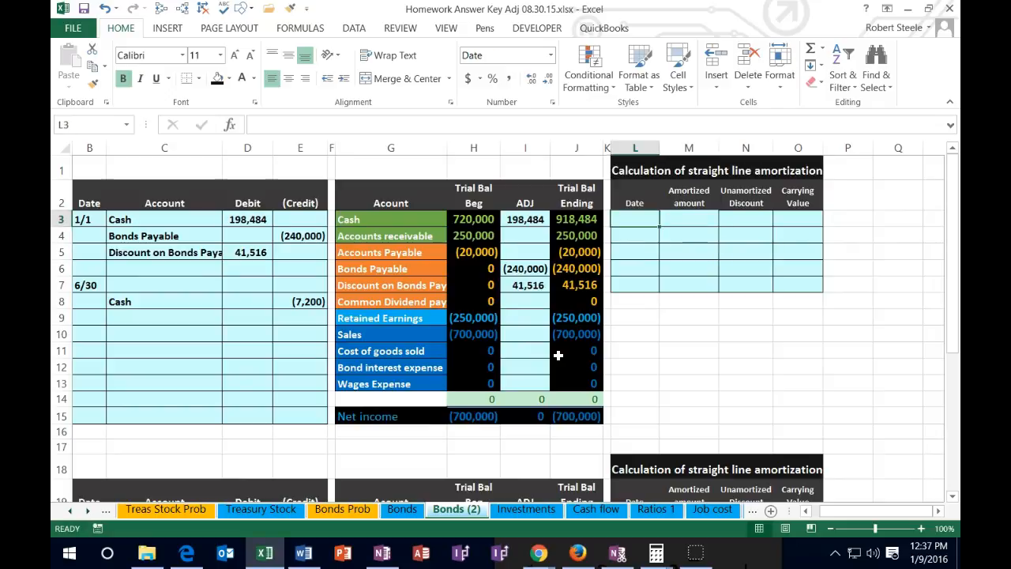
{"action": "type", "text": "1/1"}
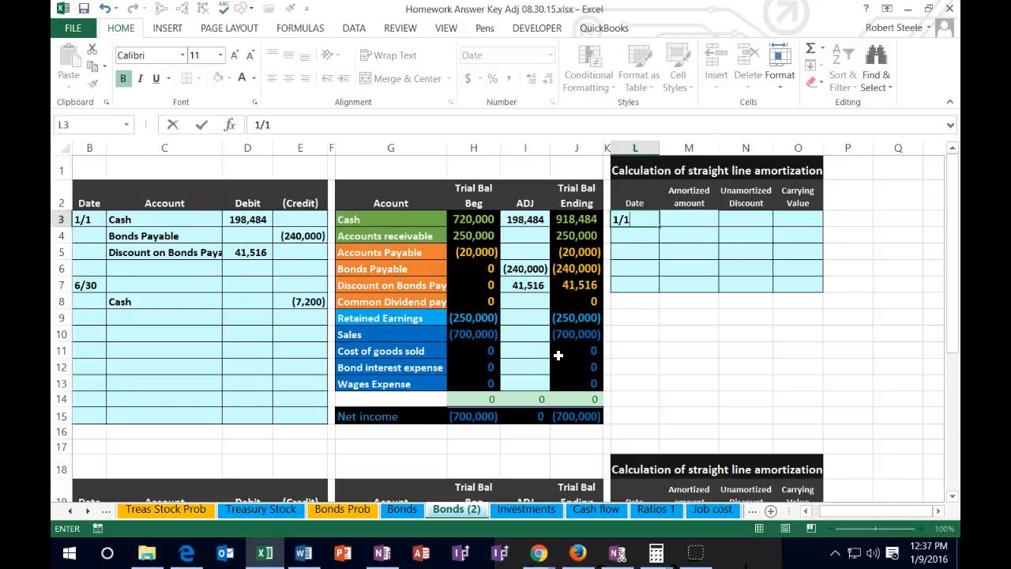
{"action": "key", "text": "Tab"}
Set the 1/1 unamortized discount in N3 to the Discount on Bonds Payable debit with =D5.
{"action": "key", "text": "Tab"}
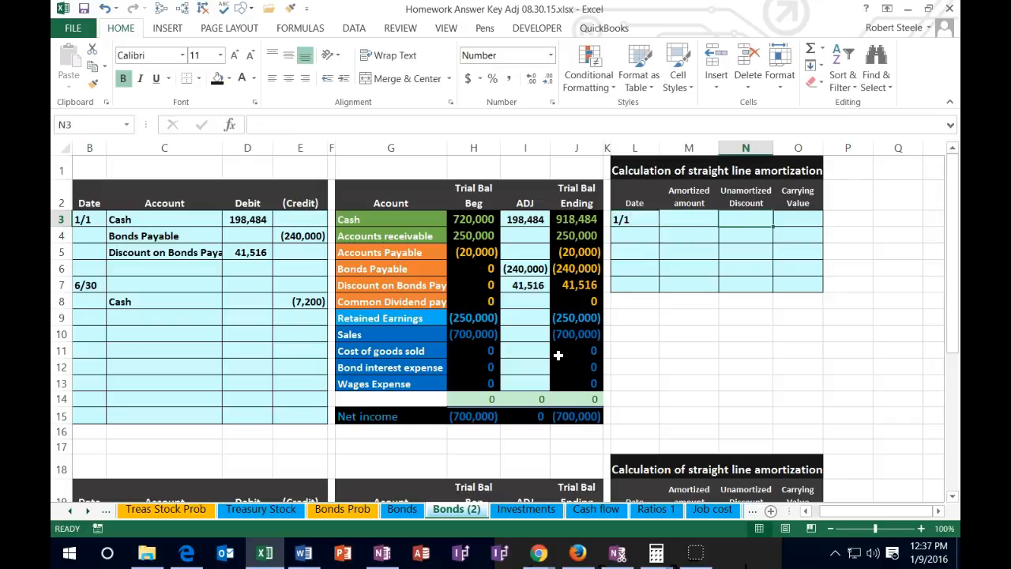
{"action": "key", "text": "Tab"}
{"action": "key", "text": "Left"}
{"action": "type", "text": "="}
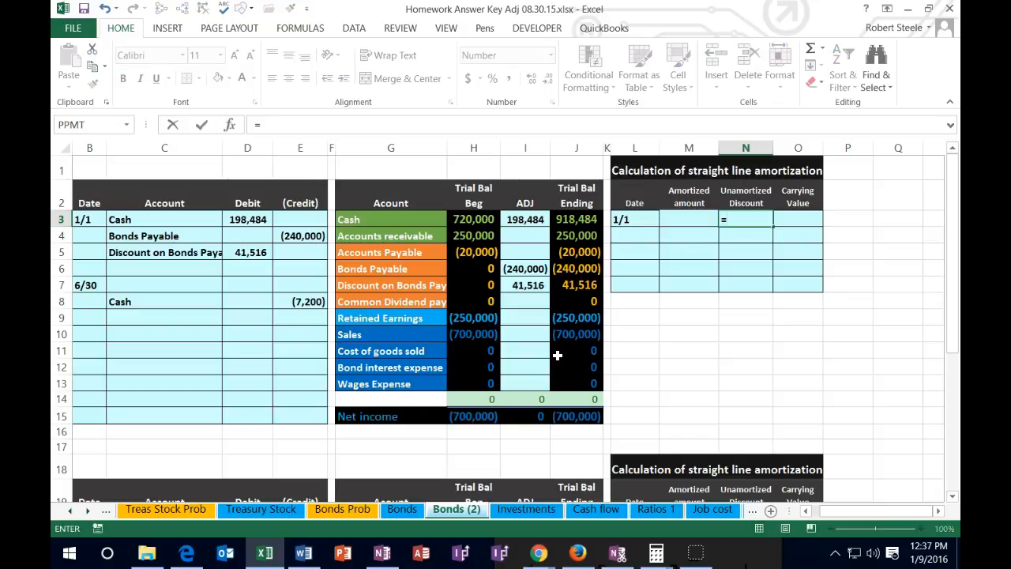
{"action": "left_click", "coordinate": [256, 253]}
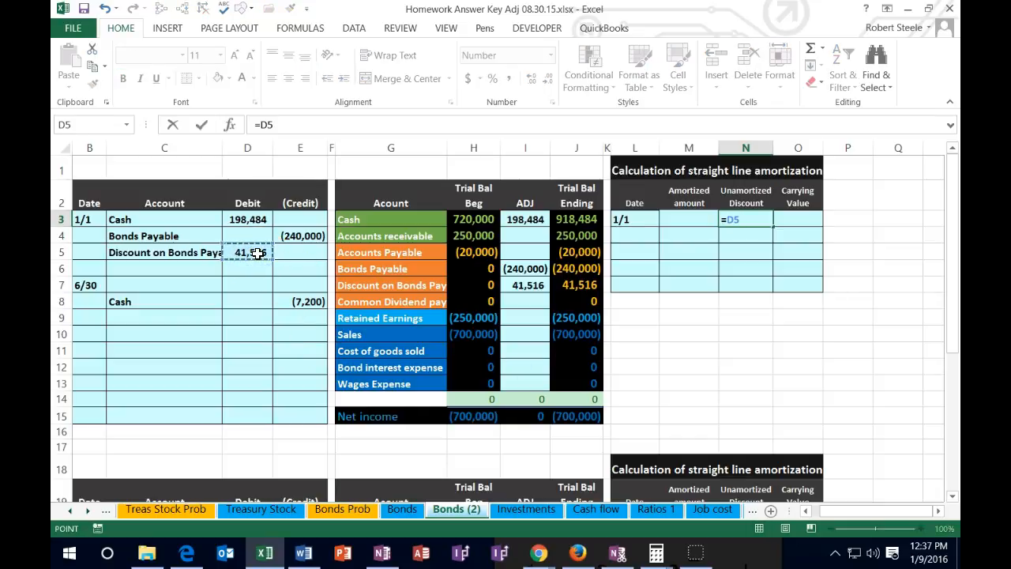
{"action": "key", "text": "Return"}
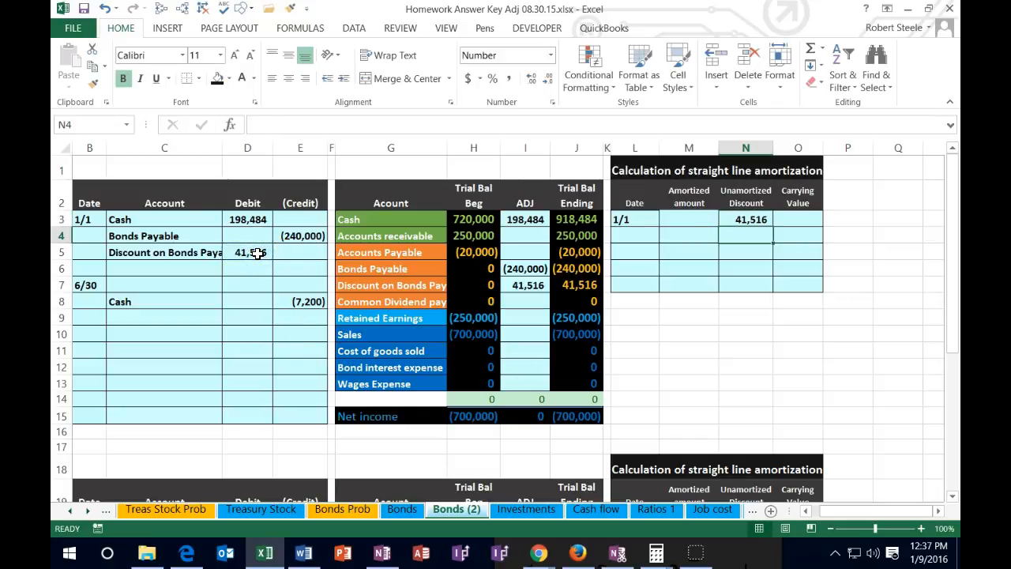
Calculate the 1/1 carrying value in O3 with =240000-N3 and compare it with the bond accounts' ending trial balances.
{"action": "key", "text": "Right"}
{"action": "key", "text": "Up"}
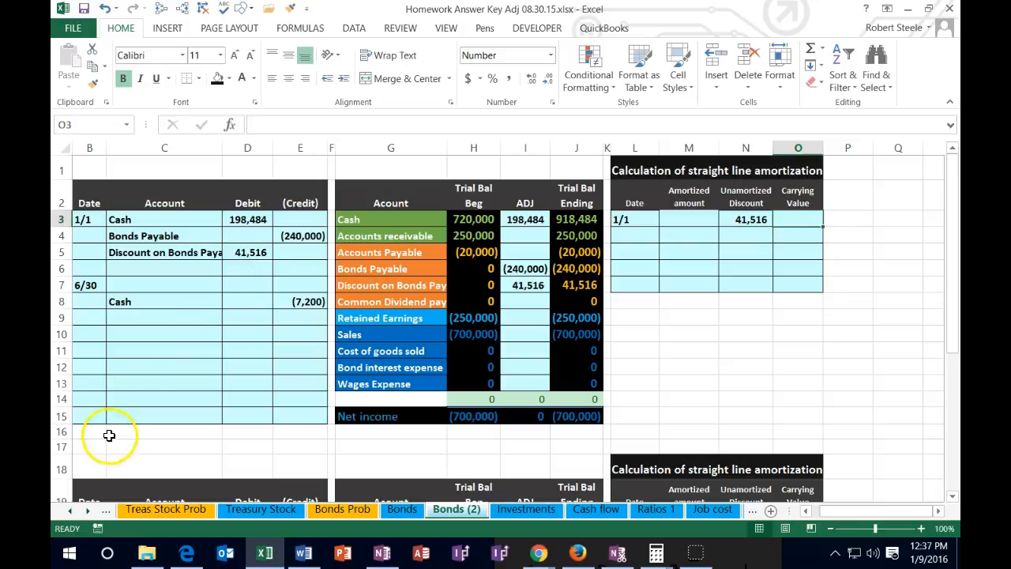
{"action": "type", "text": "="}
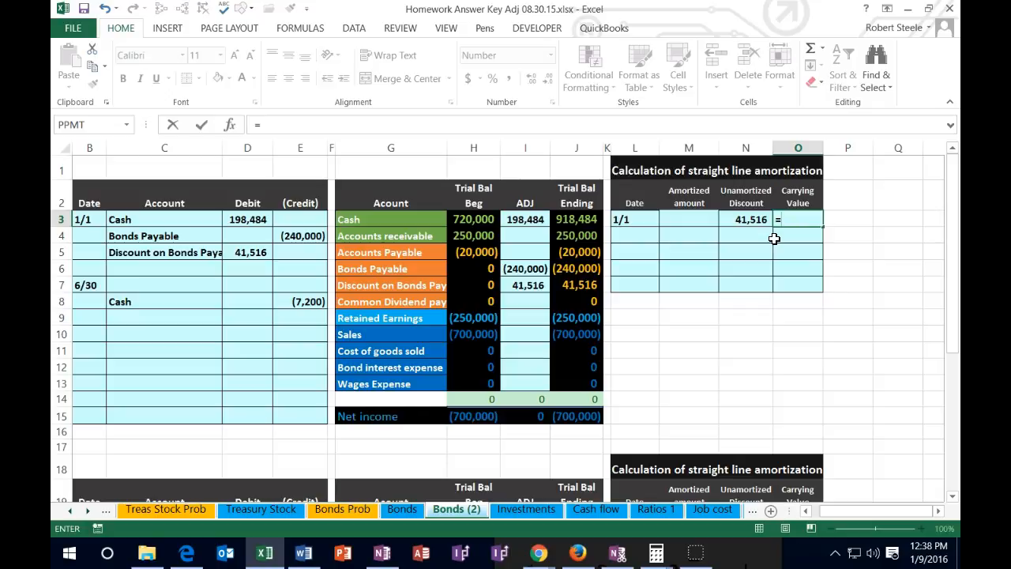
{"action": "type", "text": "240000-"}
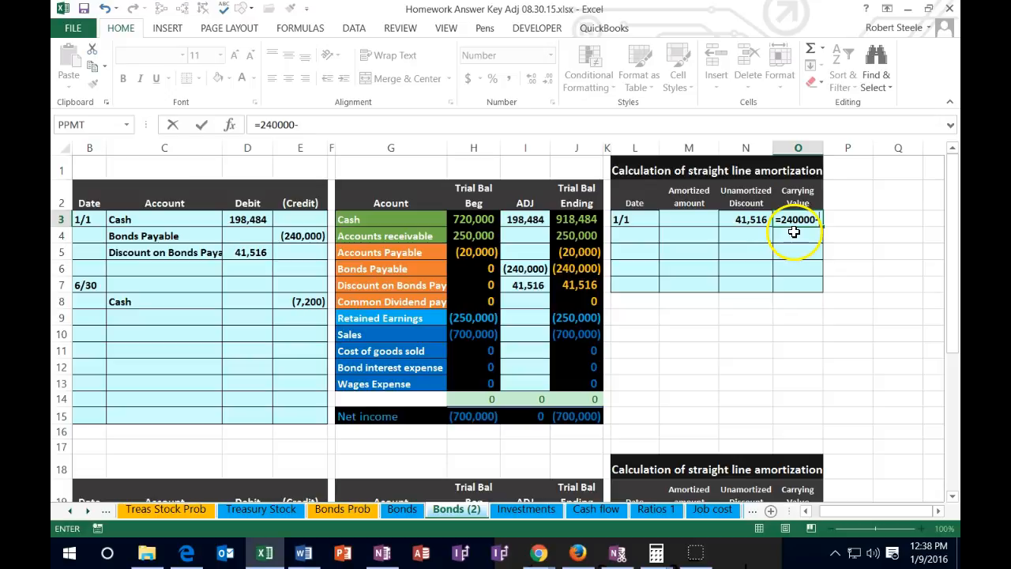
{"action": "left_click", "coordinate": [752, 219]}
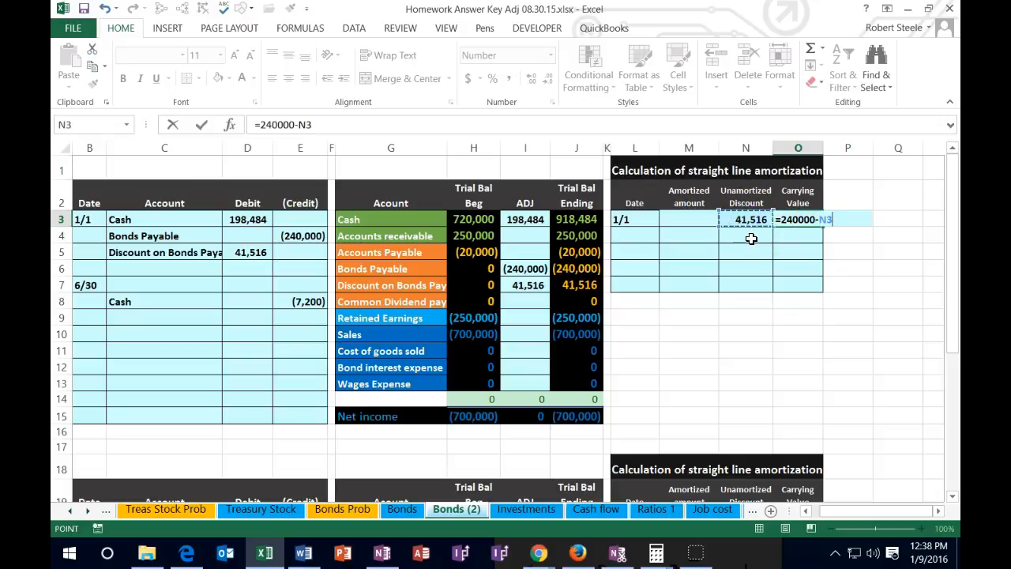
{"action": "key", "text": "Return"}
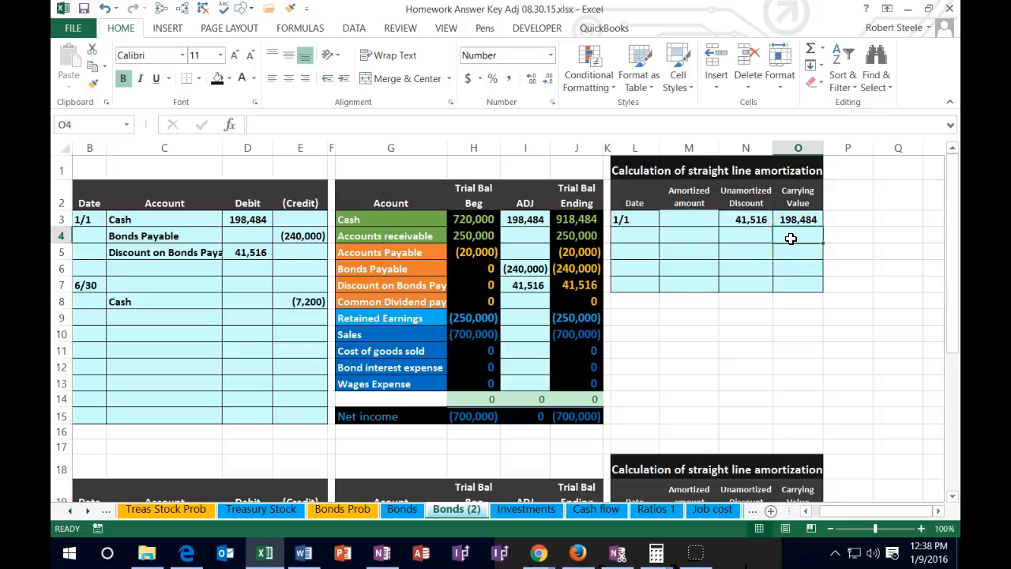
{"action": "left_click_drag", "start_coordinate": [576, 269], "coordinate": [591, 281]}
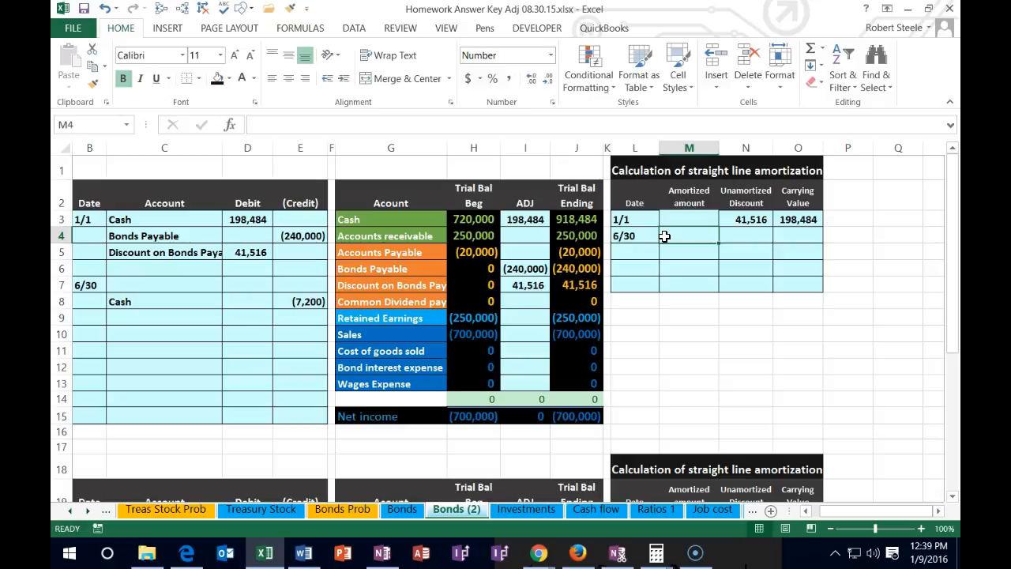
Open the calculator clear of the amortization table and divide 41,516 by 15 years, and the result by 2.
{"action": "key", "text": "XF86Calculator"}
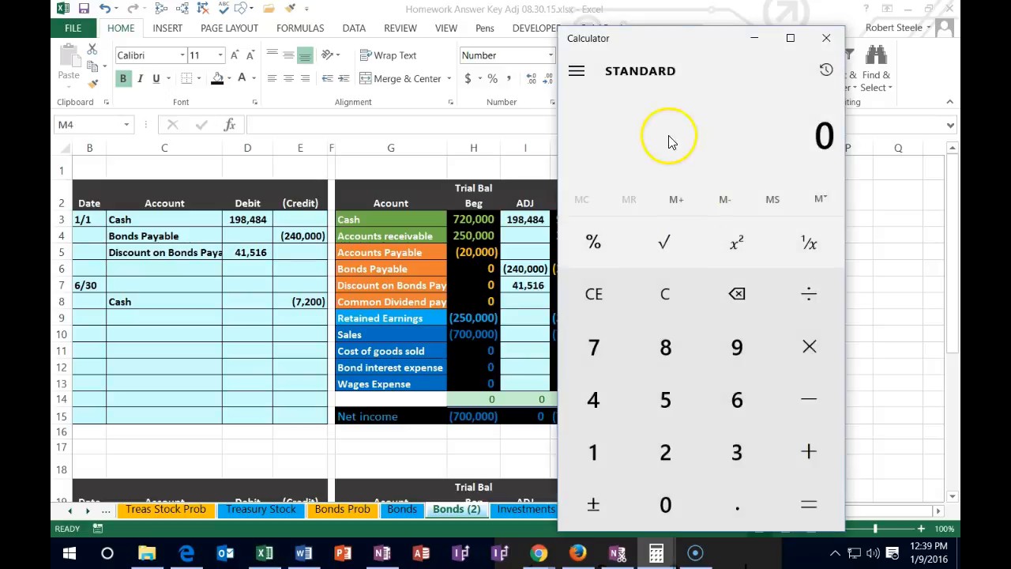
{"action": "left_click_drag", "start_coordinate": [672, 47], "coordinate": [431, 65]}
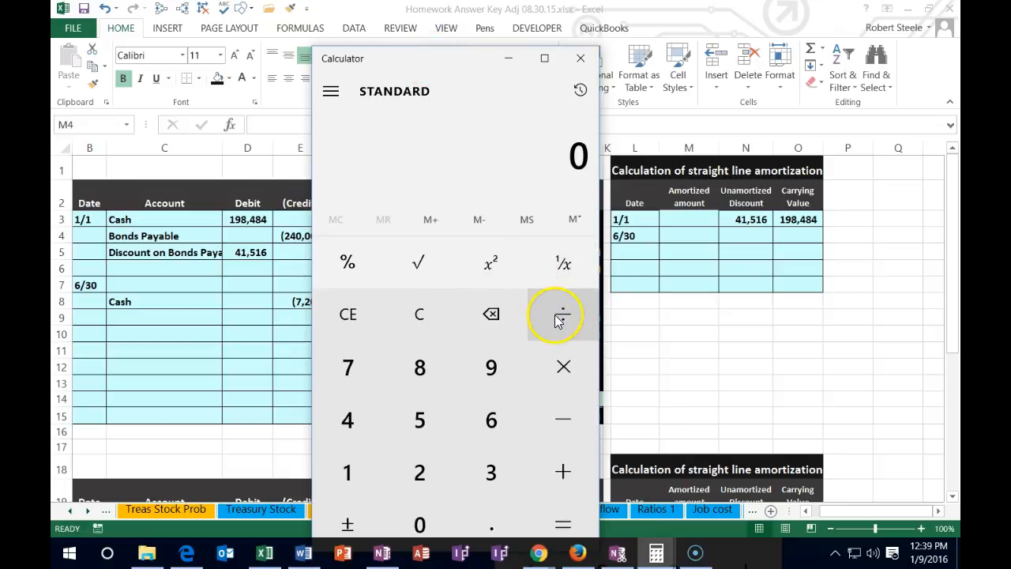
{"action": "type", "text": "41,516"}
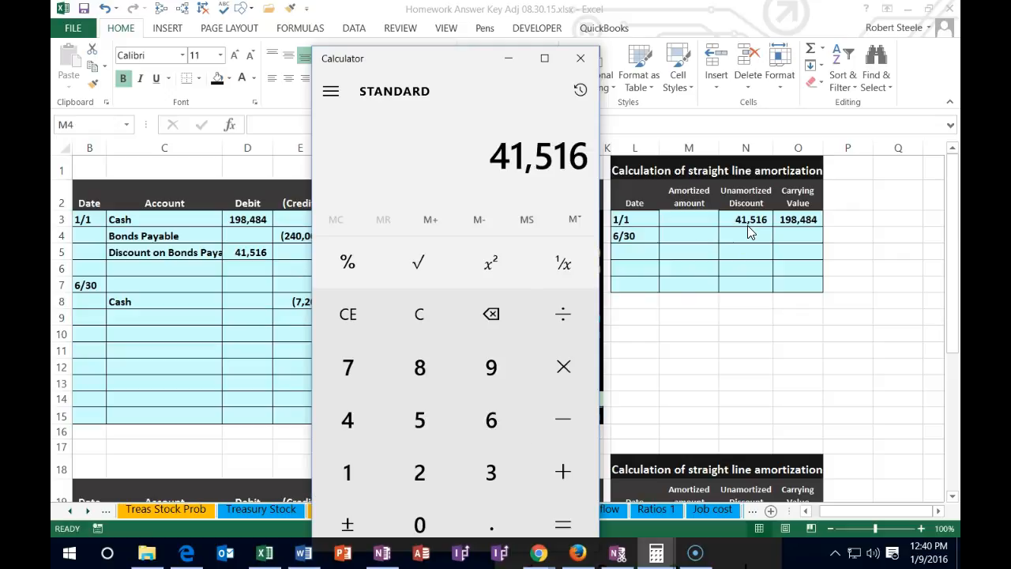
{"action": "key", "text": "slash"}
{"action": "type", "text": "15"}
{"action": "key", "text": "Return"}
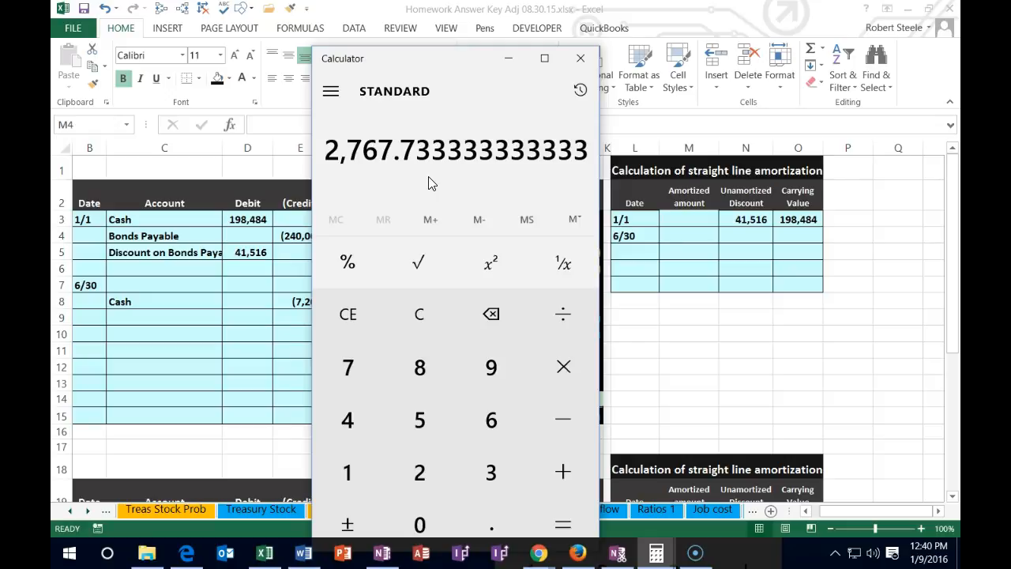
{"action": "key", "text": "slash"}
{"action": "key", "text": "2"}
{"action": "key", "text": "Return"}
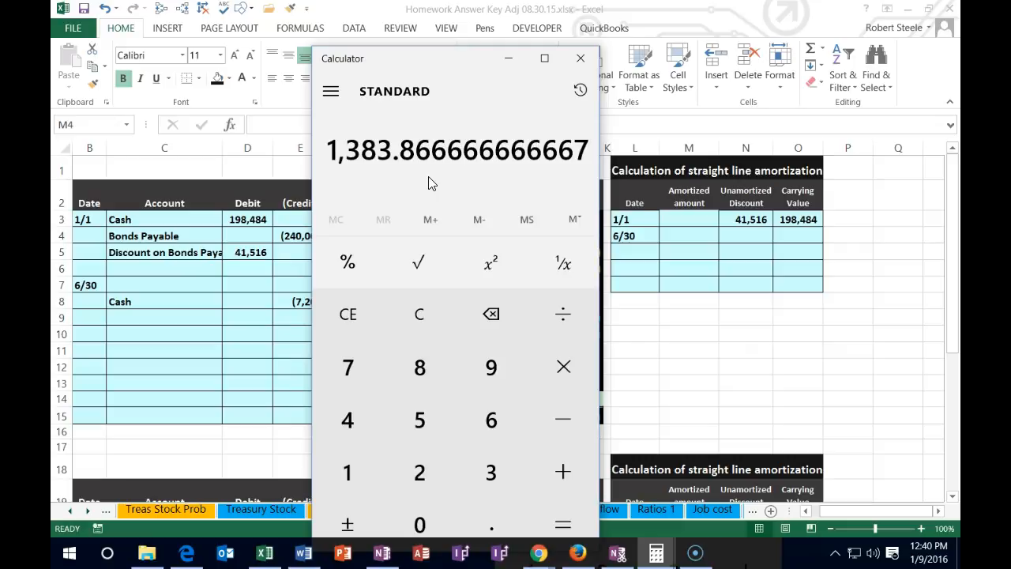
Clear the calculator, divide 41,516 by 30, and return to the 6/30 amortized amount cell M4 in the worksheet.
{"action": "left_click", "coordinate": [421, 315]}
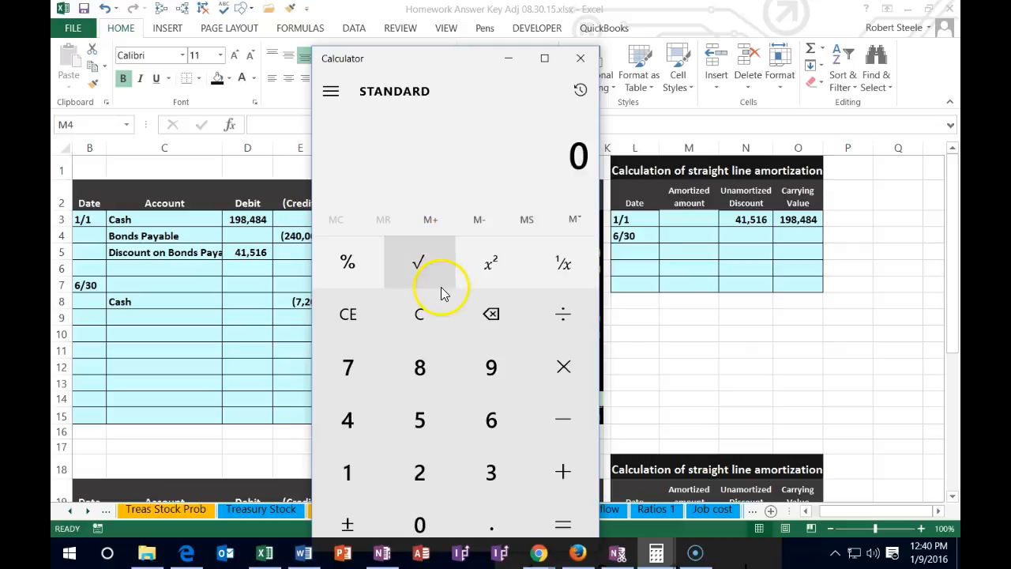
{"action": "type", "text": "41,516"}
{"action": "key", "text": "slash"}
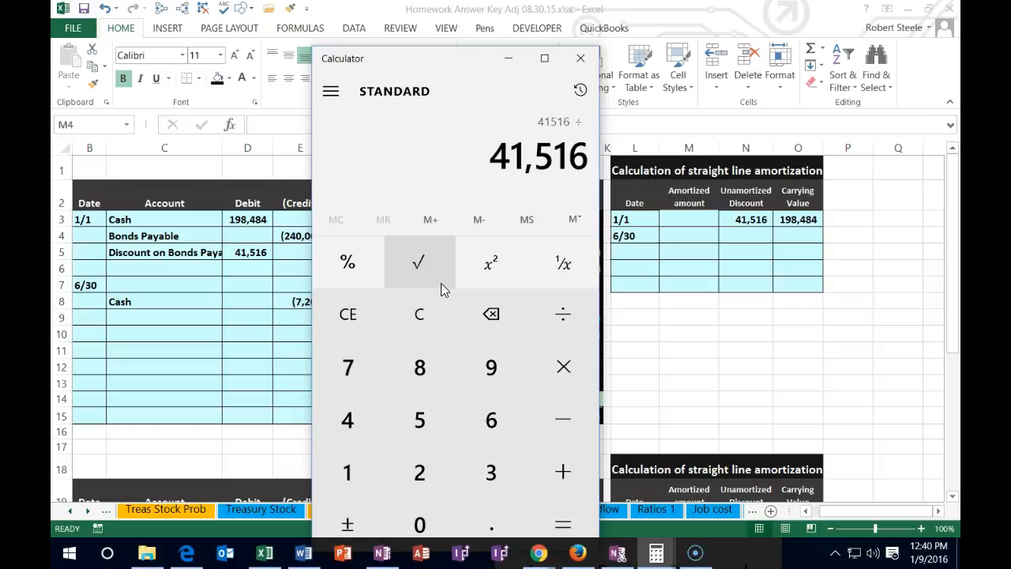
{"action": "type", "text": "30"}
{"action": "key", "text": "Return"}
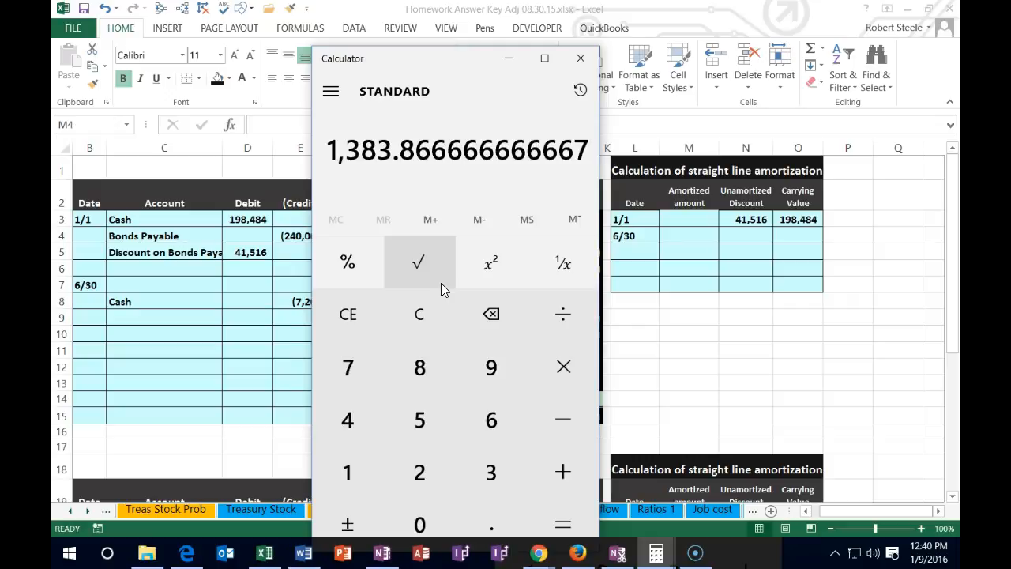
{"action": "left_click", "coordinate": [688, 235]}
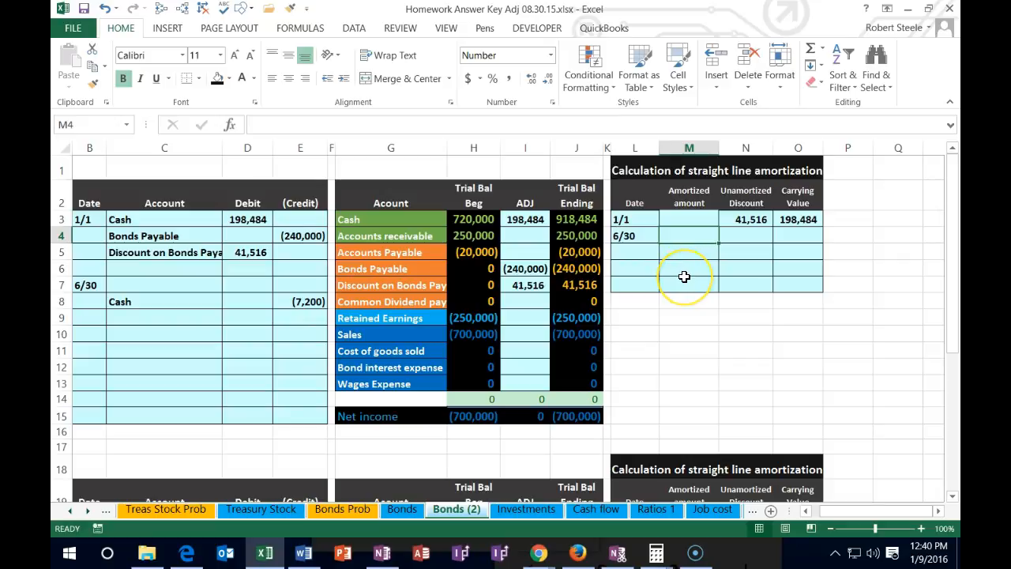
Calculate the 6/30 amortized amount in M4 with =41516/15/2.
{"action": "type", "text": "="}
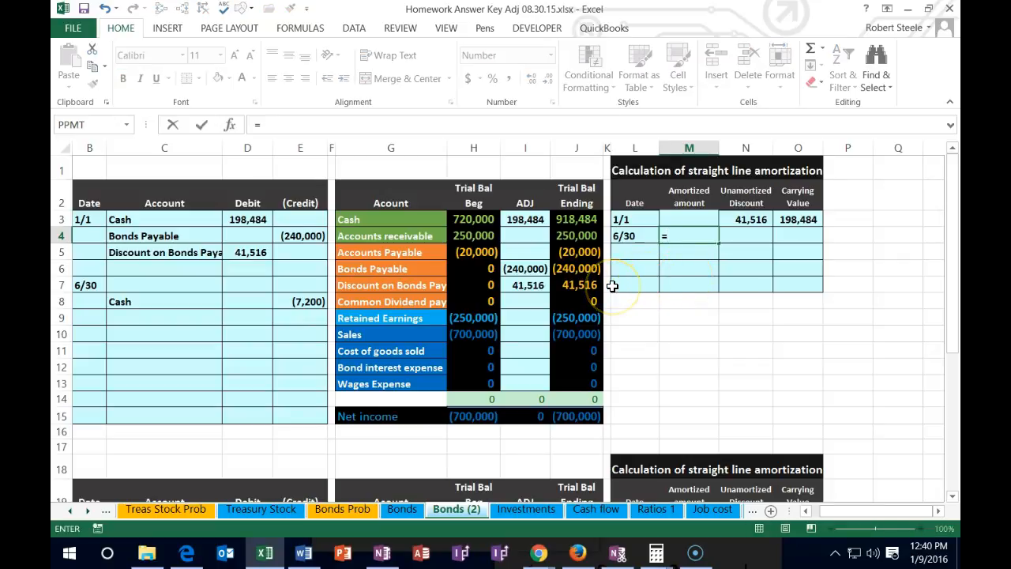
{"action": "type", "text": "41516"}
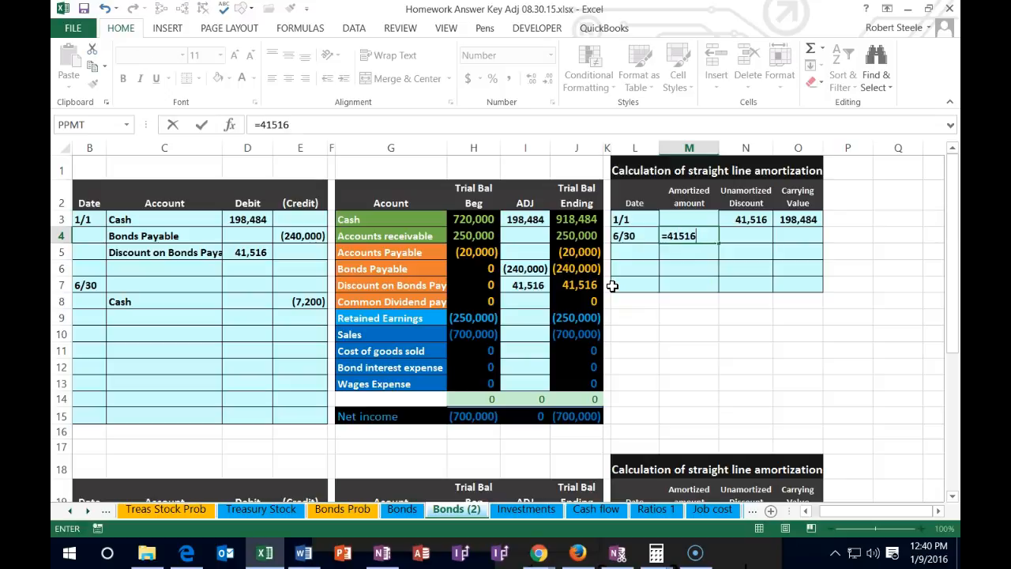
{"action": "type", "text": "/15/2"}
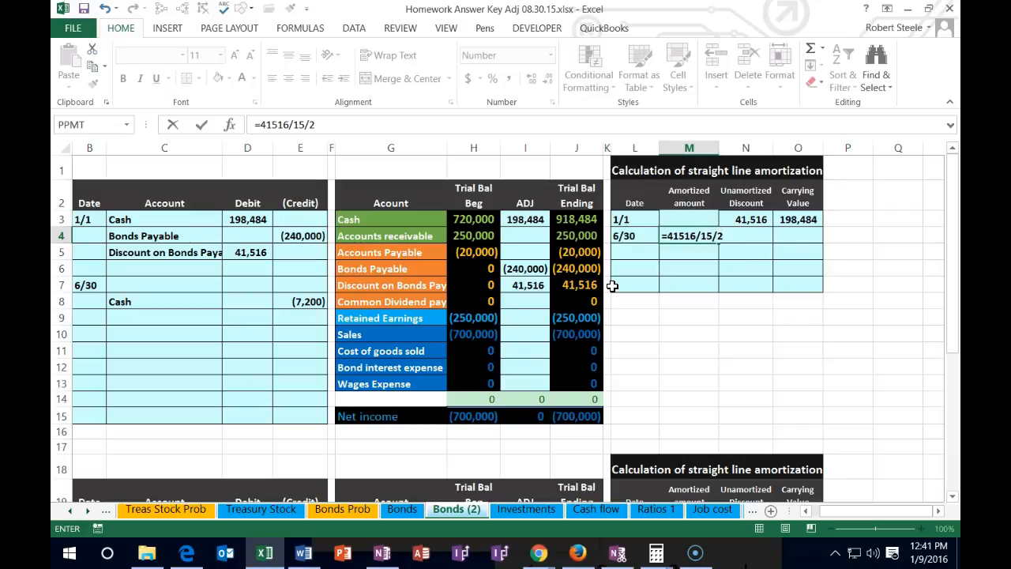
{"action": "key", "text": "Return"}
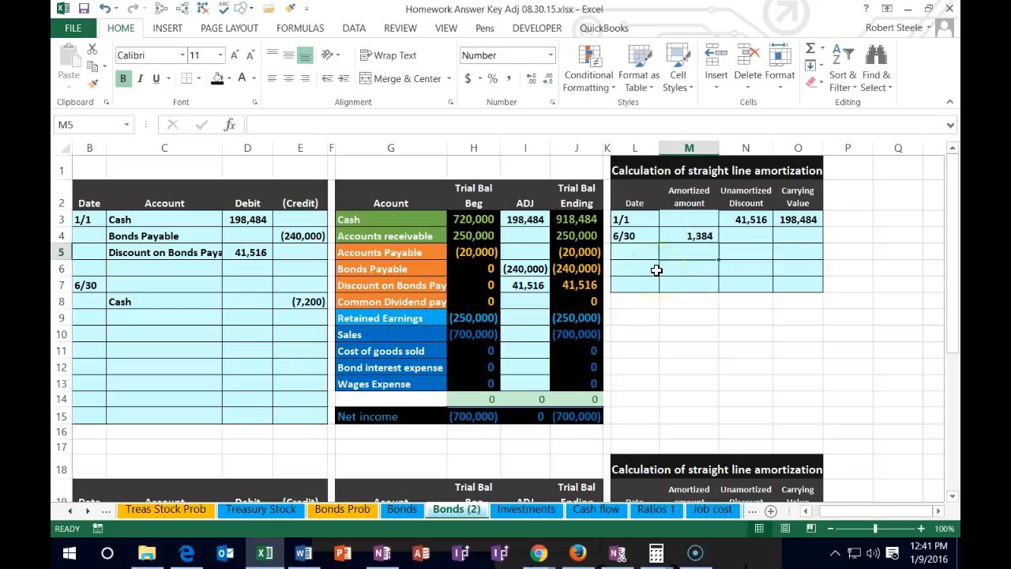
Show extra decimal places on the 6/30 amortized amount in M4, and return it to whole numbers.
{"action": "key", "text": "Up"}
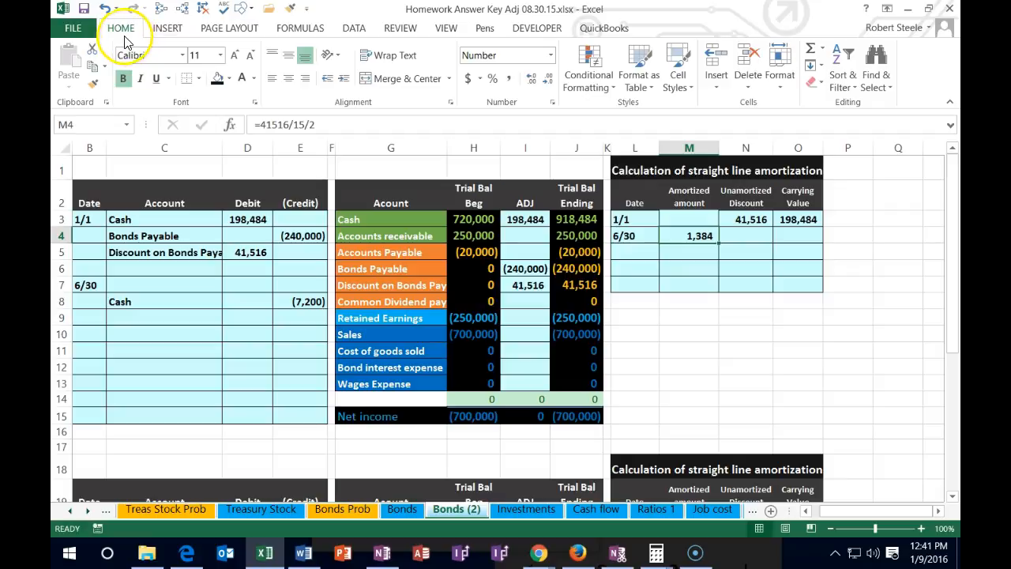
{"action": "left_click", "coordinate": [532, 79]}
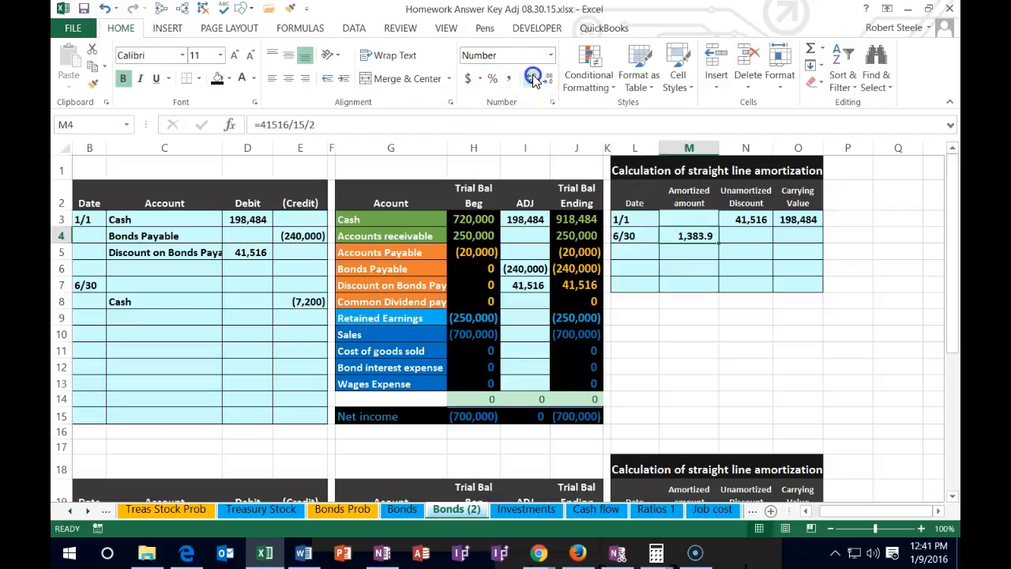
{"action": "left_click", "coordinate": [532, 79]}
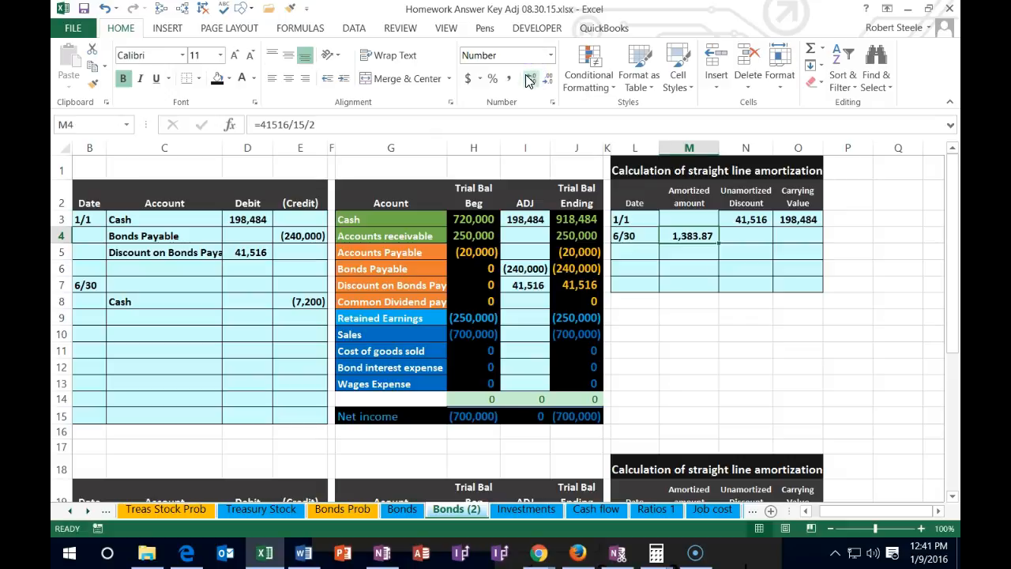
{"action": "left_click", "coordinate": [527, 79]}
{"action": "left_click", "coordinate": [543, 78]}
{"action": "left_click", "coordinate": [544, 78]}
{"action": "left_click", "coordinate": [545, 77]}
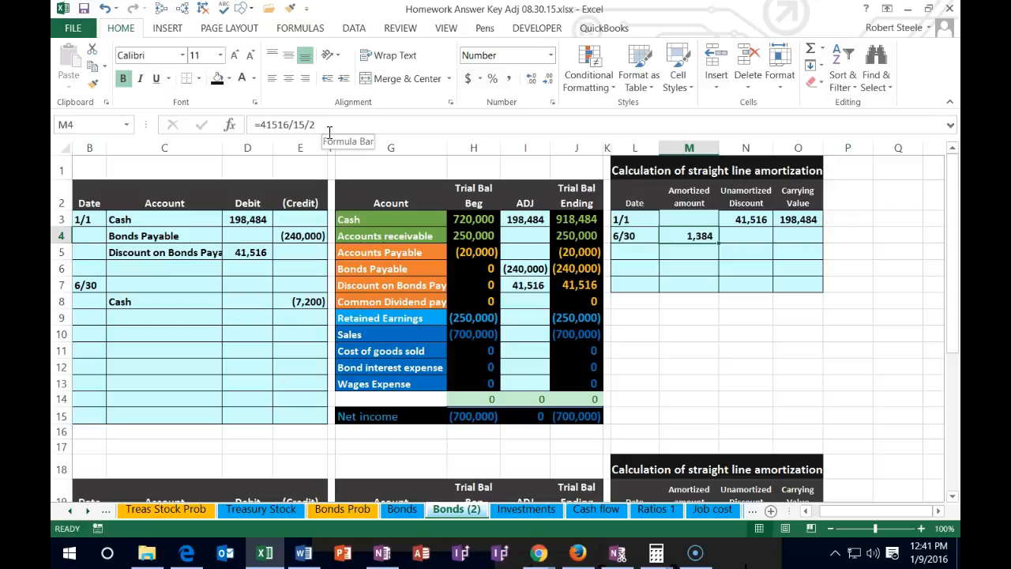
Calculate the 6/30 unamortized discount in N4 by subtracting the amortized amount, using =N3-M4.
{"action": "left_click", "coordinate": [741, 237]}
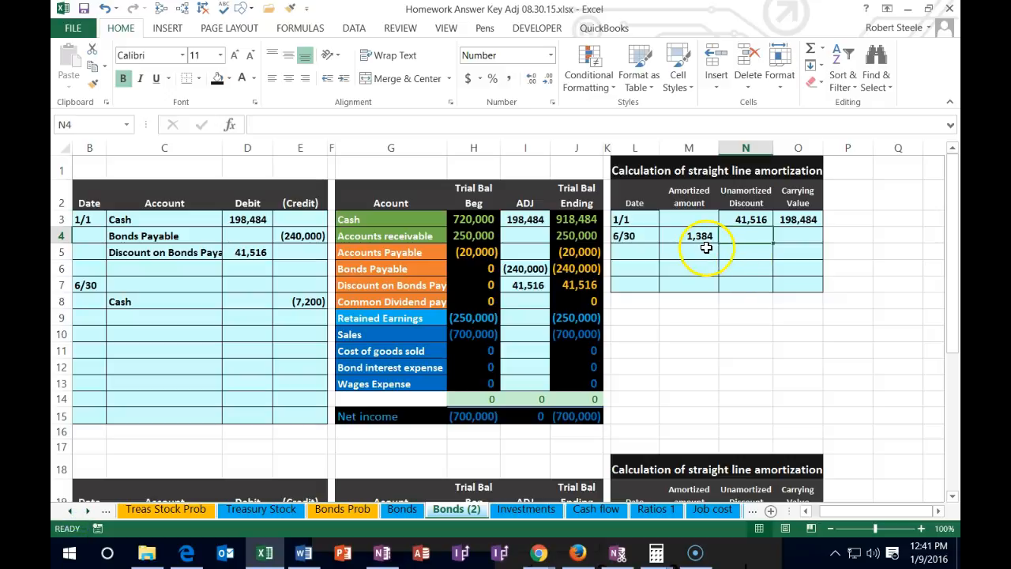
{"action": "type", "text": "="}
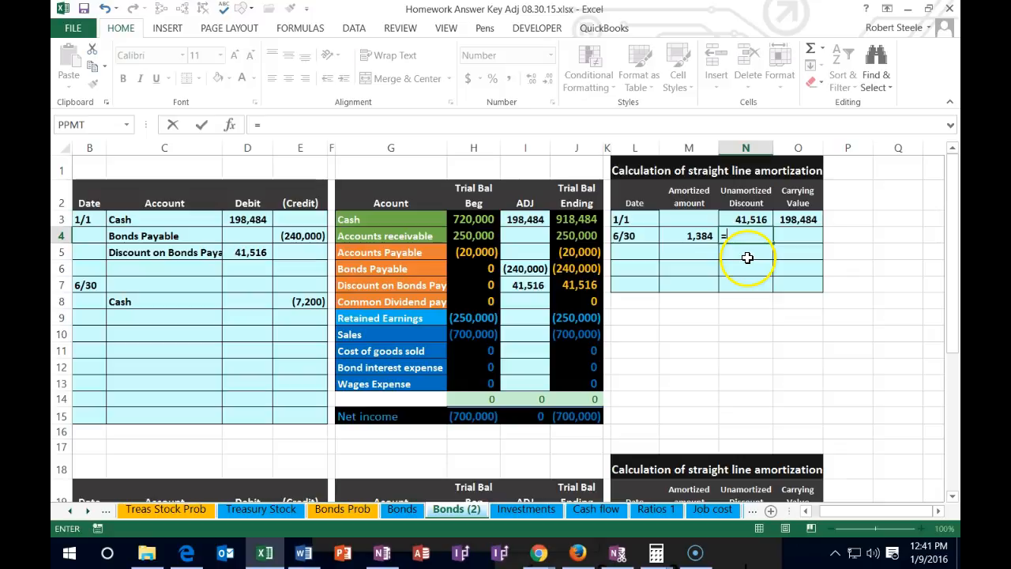
{"action": "left_click", "coordinate": [745, 219]}
{"action": "type", "text": "-"}
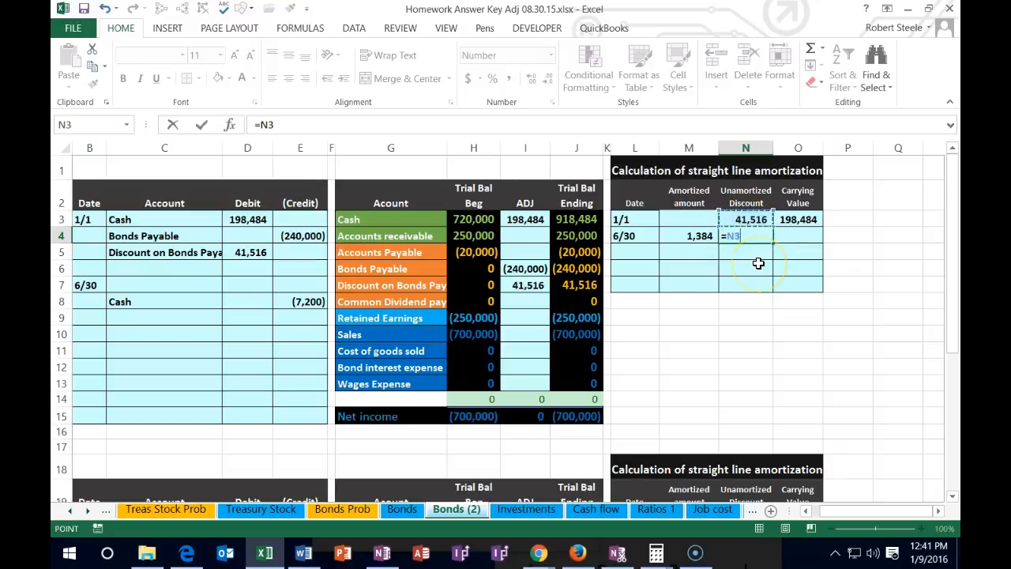
{"action": "left_click", "coordinate": [701, 237]}
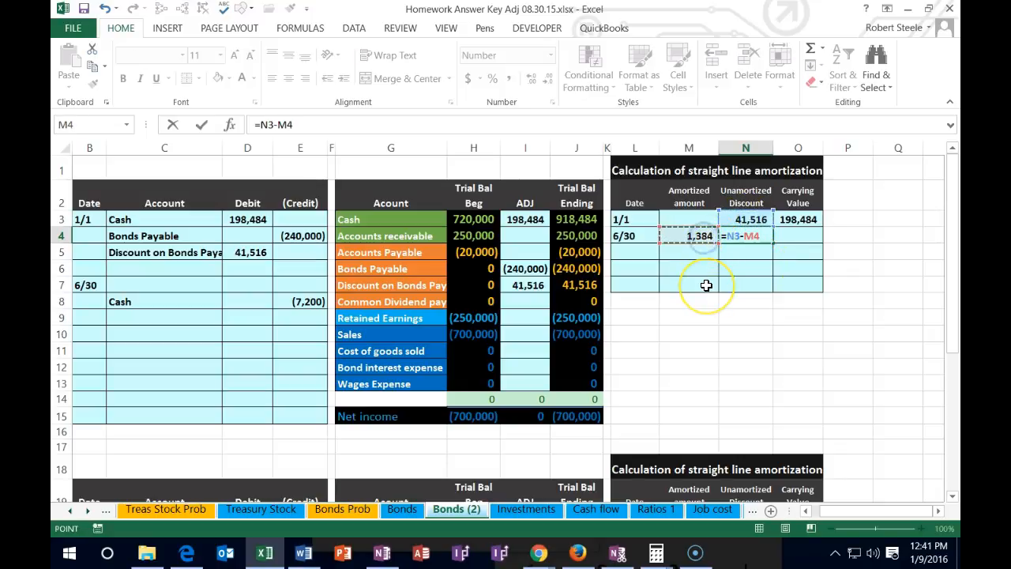
{"action": "key", "text": "Return"}
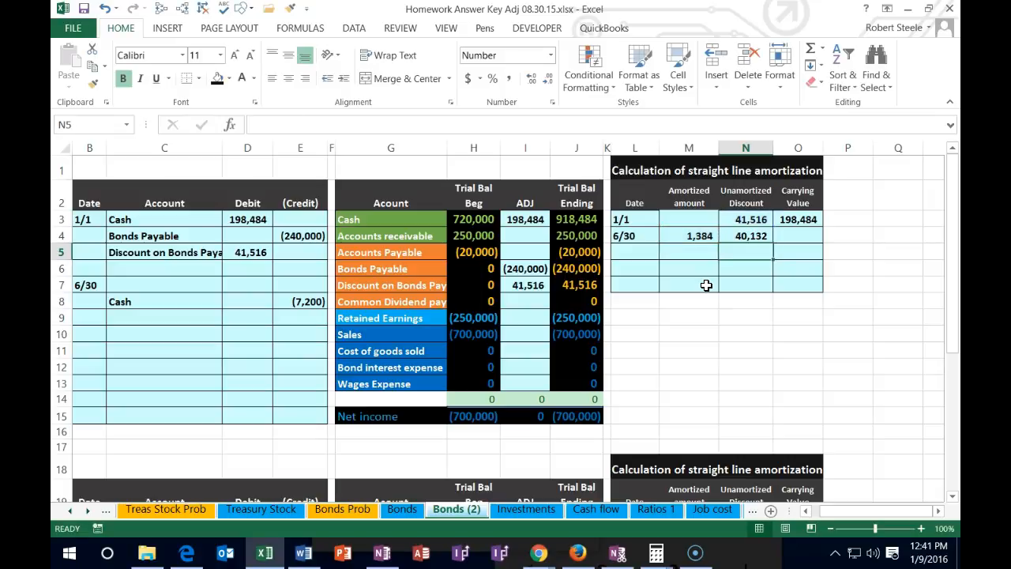
Calculate the 6/30 carrying value in O4 with =240000-N4.
{"action": "key", "text": "Right"}
{"action": "key", "text": "Up"}
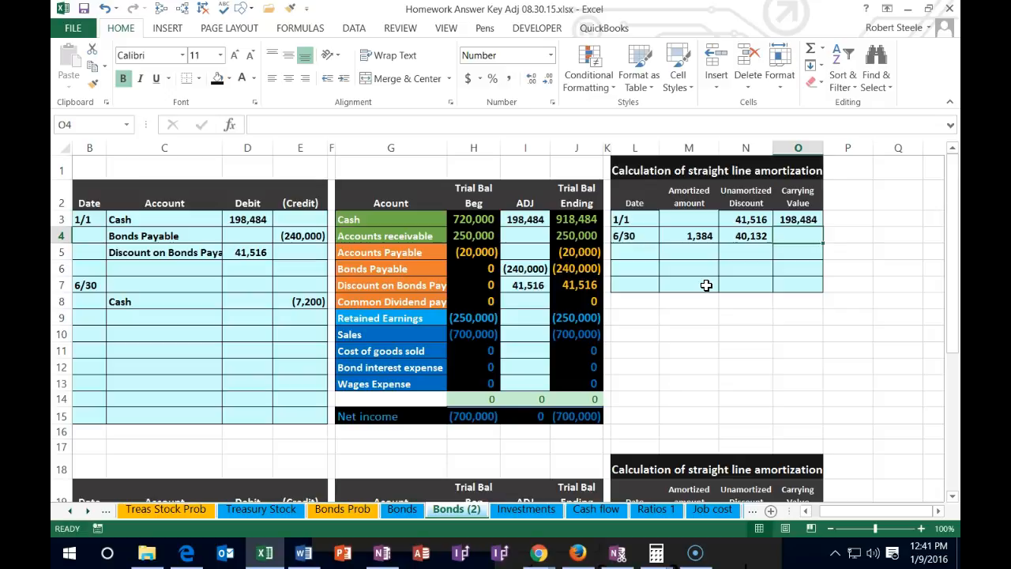
{"action": "type", "text": "="}
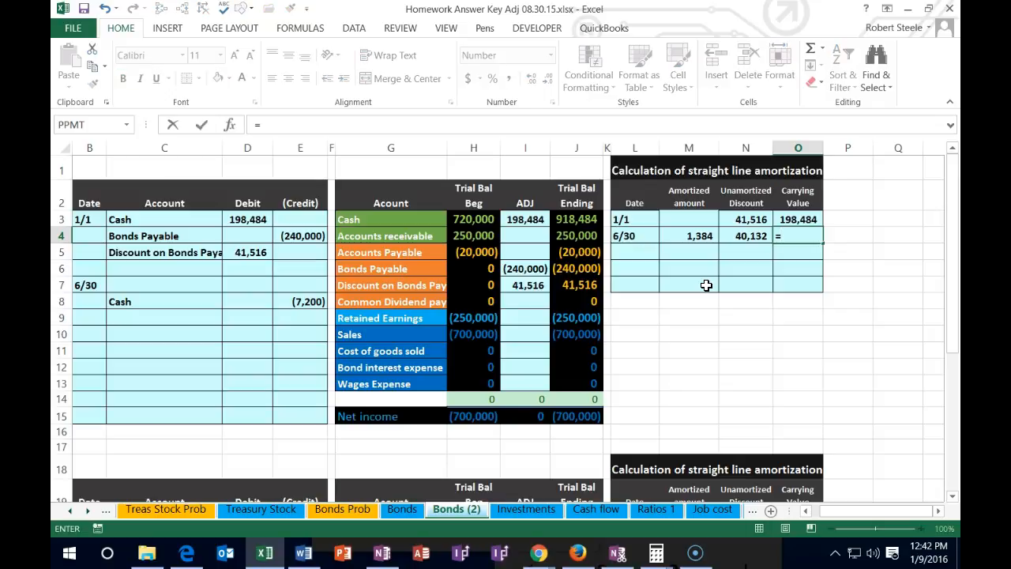
{"action": "type", "text": "24000"}
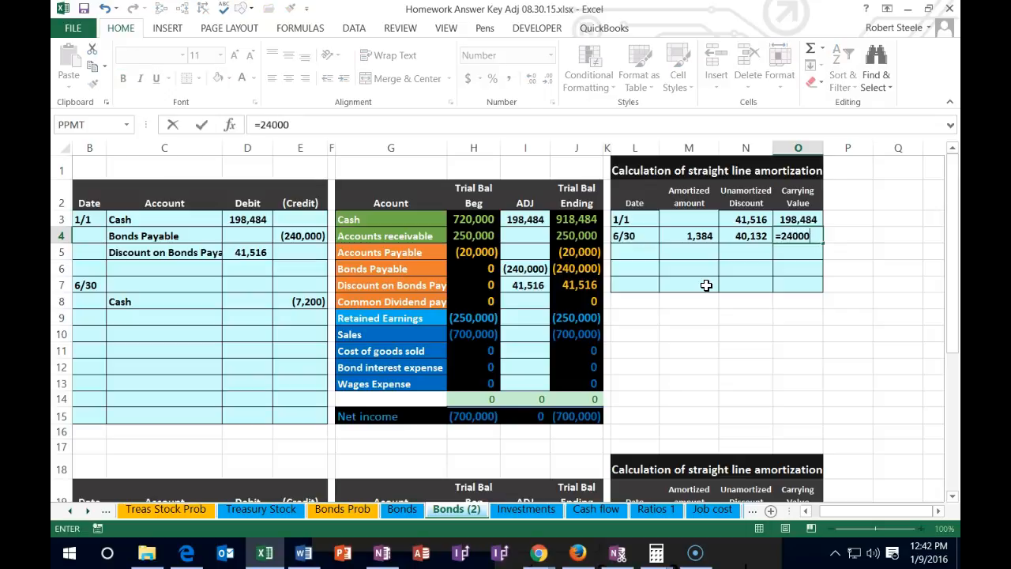
{"action": "type", "text": "0-"}
{"action": "left_click", "coordinate": [743, 236]}
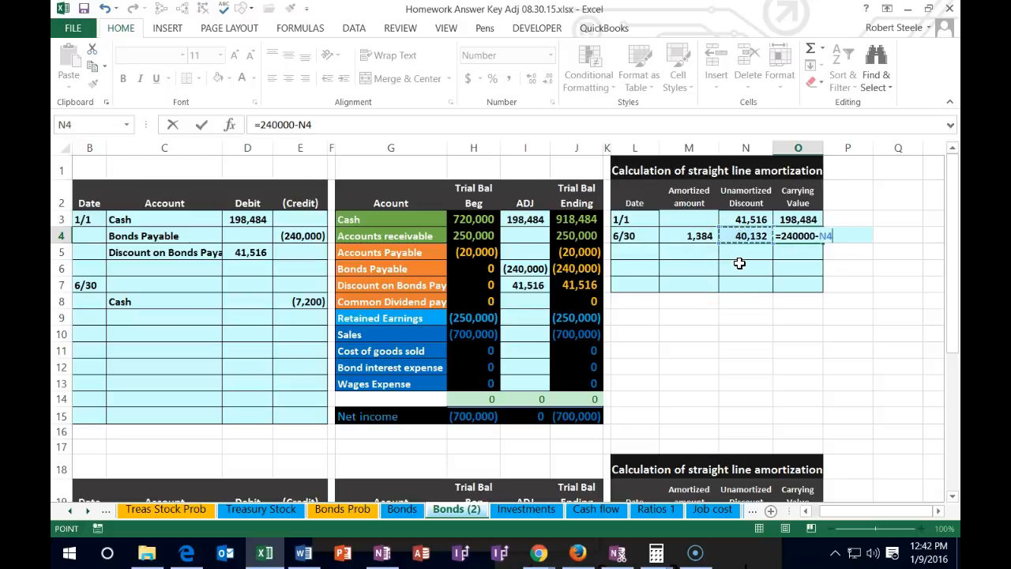
{"action": "key", "text": "Return"}
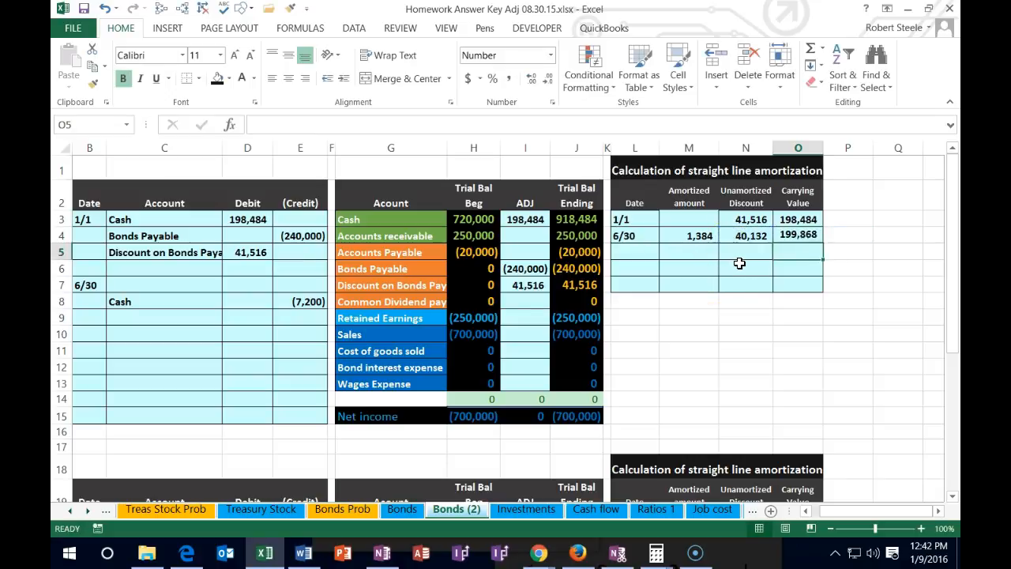
Compare the 6/30 carrying value in O4 with the sum of J6:J7, and review the Discount on Bonds Payable trial balance row.
{"action": "left_click", "coordinate": [797, 236]}
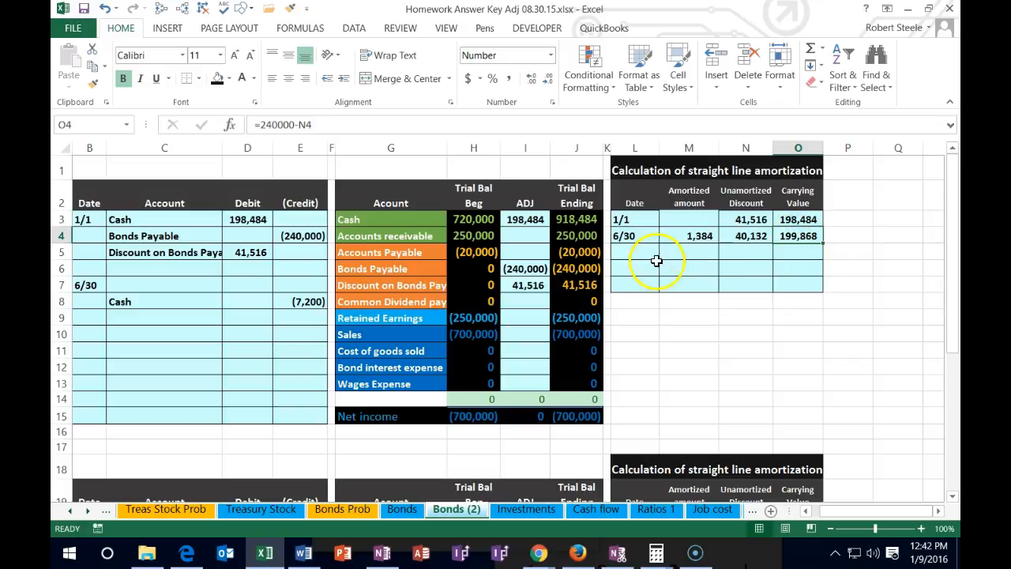
{"action": "left_click_drag", "start_coordinate": [588, 268], "coordinate": [596, 282]}
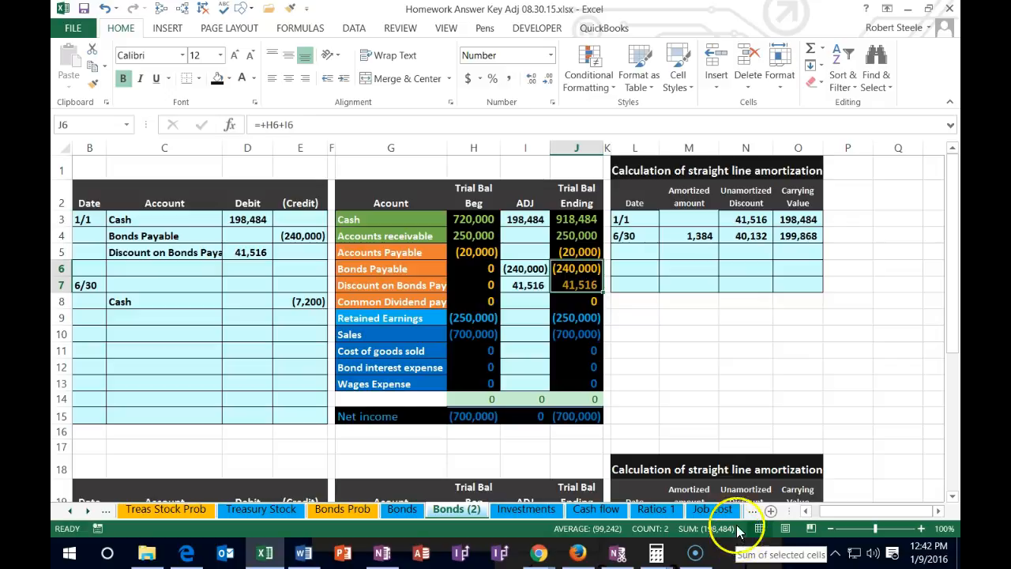
{"action": "left_click", "coordinate": [717, 371]}
{"action": "left_click_drag", "start_coordinate": [417, 284], "coordinate": [565, 285]}
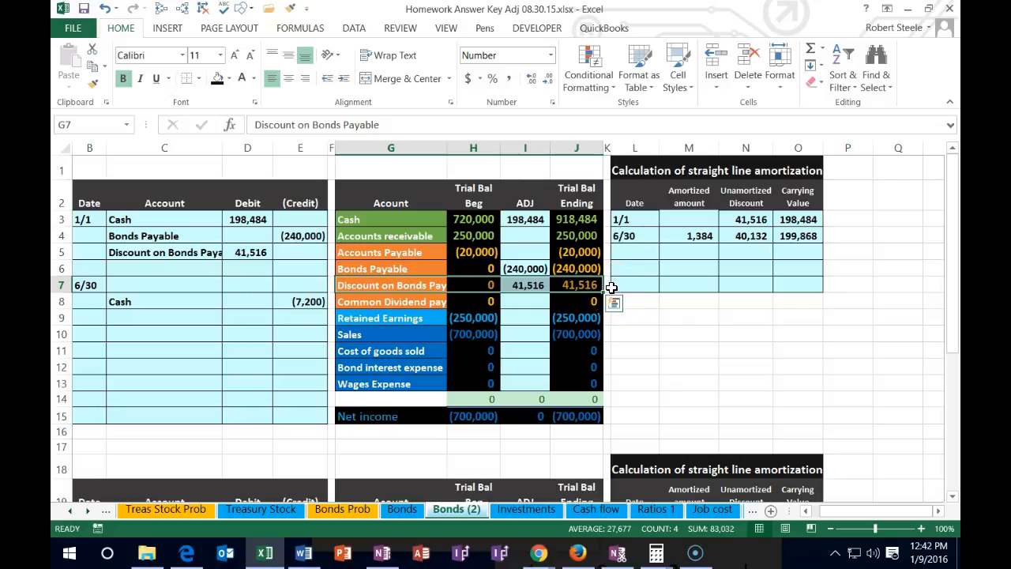
Copy the Discount on Bonds Payable account name from G7 and paste it as values into C9 of the 6/30 entry.
{"action": "right_click", "coordinate": [416, 284]}
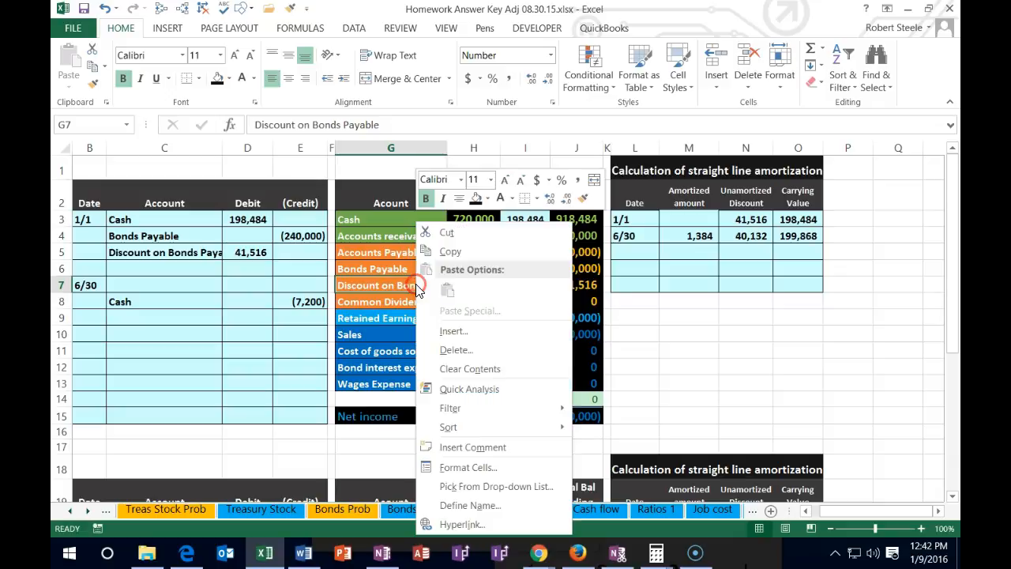
{"action": "left_click", "coordinate": [443, 253]}
{"action": "left_click", "coordinate": [169, 316]}
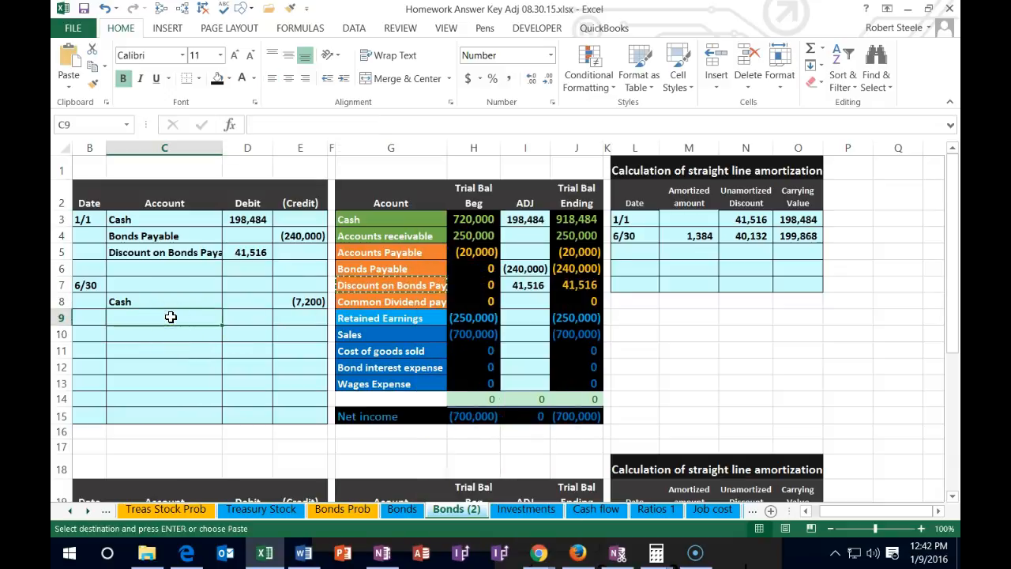
{"action": "right_click", "coordinate": [170, 317]}
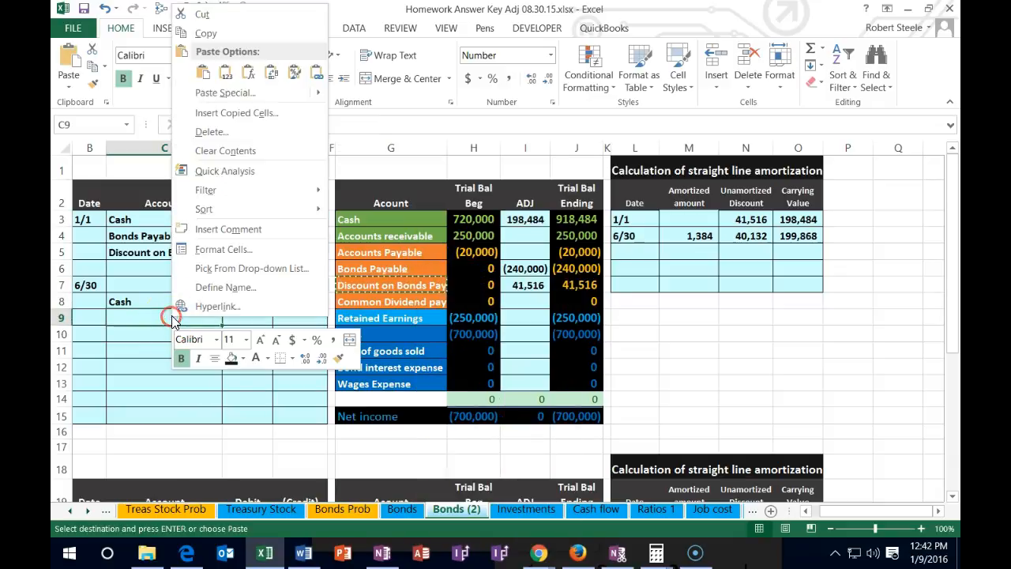
{"action": "left_click", "coordinate": [225, 76]}
Credit Discount on Bonds Payable in E9 with the 6/30 amortized amount, using -M4.
{"action": "left_click", "coordinate": [295, 322]}
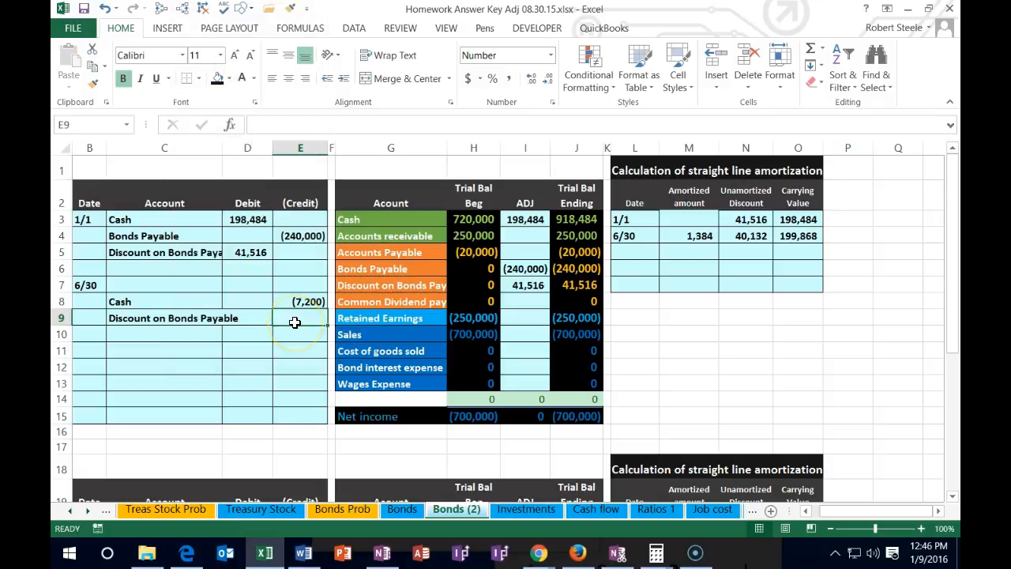
{"action": "type", "text": "-"}
{"action": "left_click", "coordinate": [695, 235]}
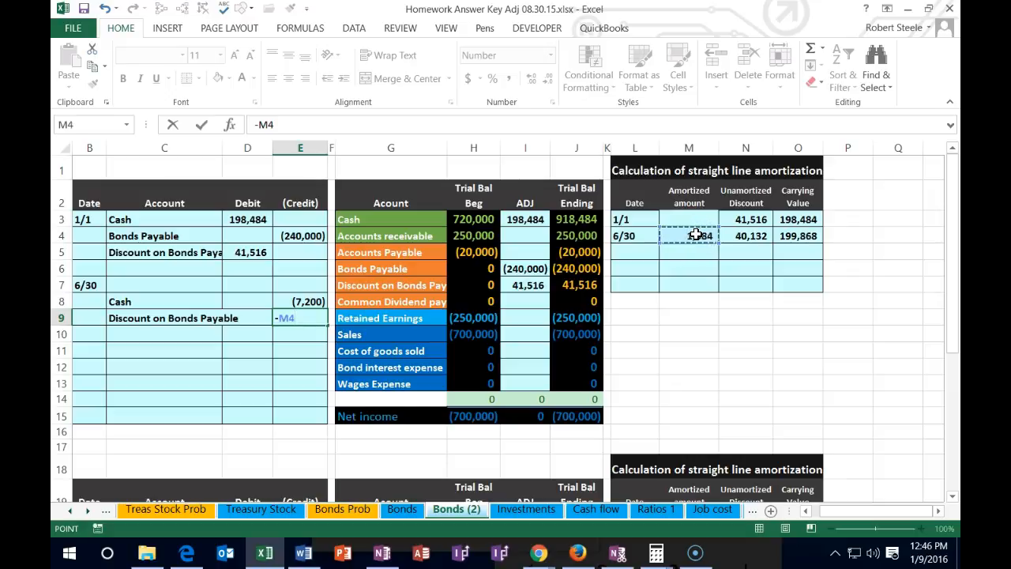
{"action": "key", "text": "Return"}
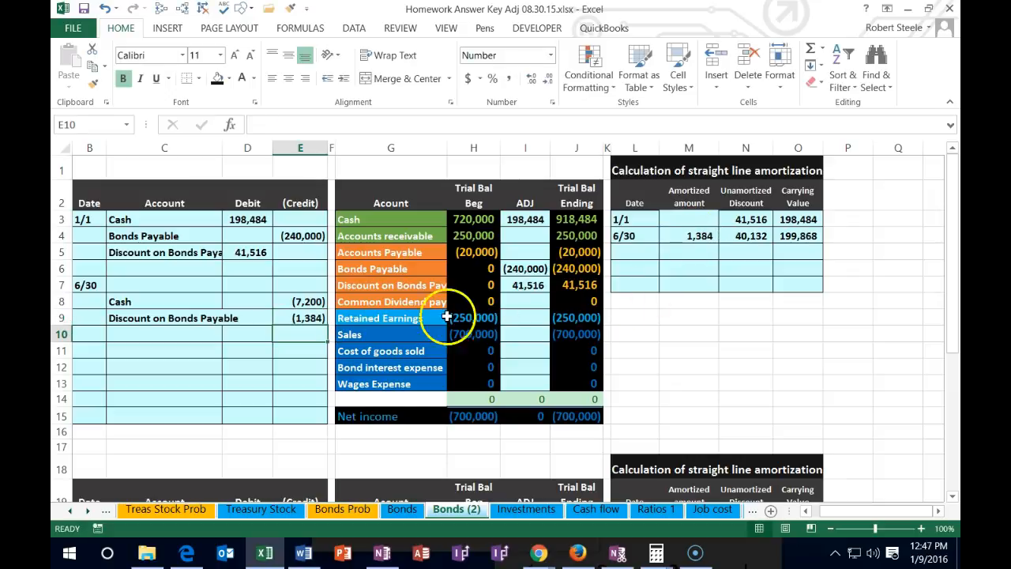
Show one extra decimal place on the discount credit in E9, and return it to whole numbers.
{"action": "left_click", "coordinate": [303, 319]}
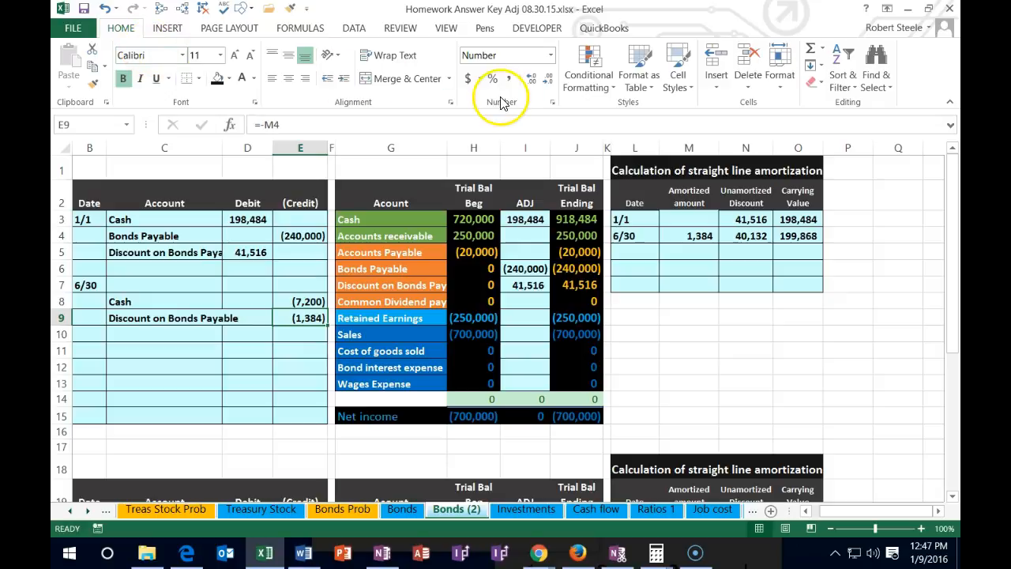
{"action": "left_click", "coordinate": [527, 79]}
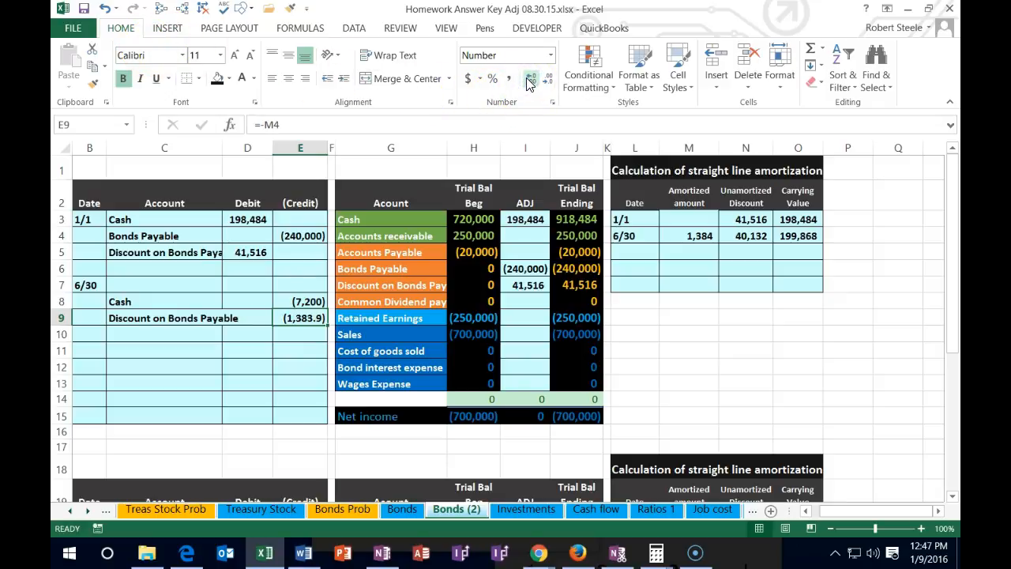
{"action": "left_click", "coordinate": [547, 79]}
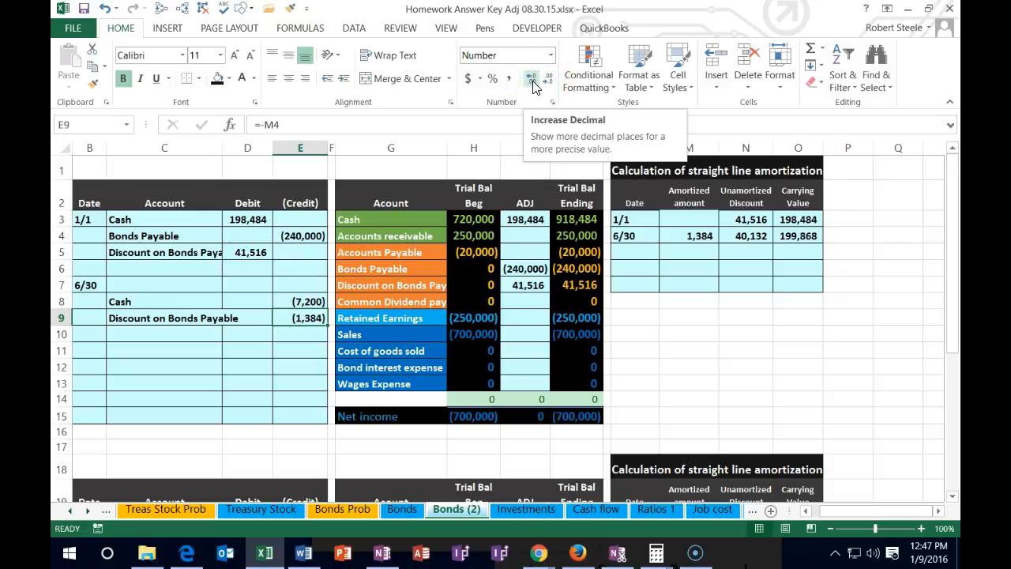
Examine the sum of the 6/30 credits in E8:E9, the empty debit cell D7, and the bond interest expense and discount accounts.
{"action": "left_click_drag", "start_coordinate": [305, 301], "coordinate": [310, 316]}
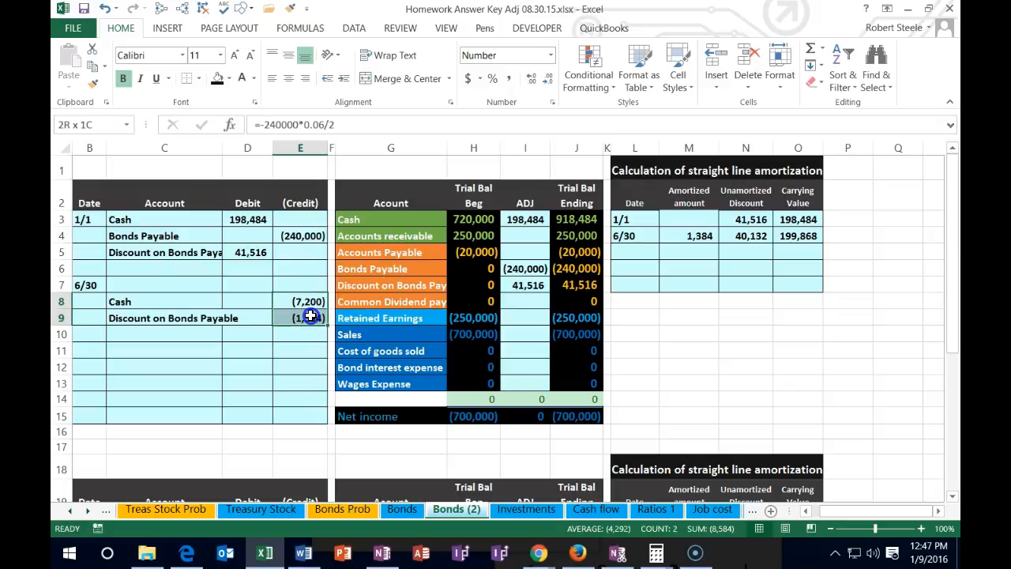
{"action": "left_click", "coordinate": [254, 286]}
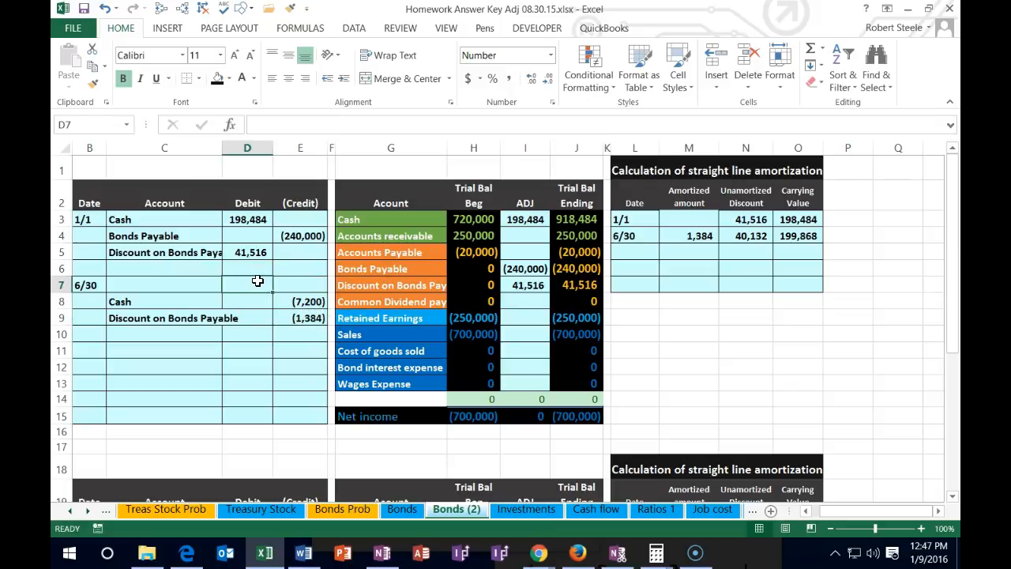
{"action": "left_click", "coordinate": [342, 362]}
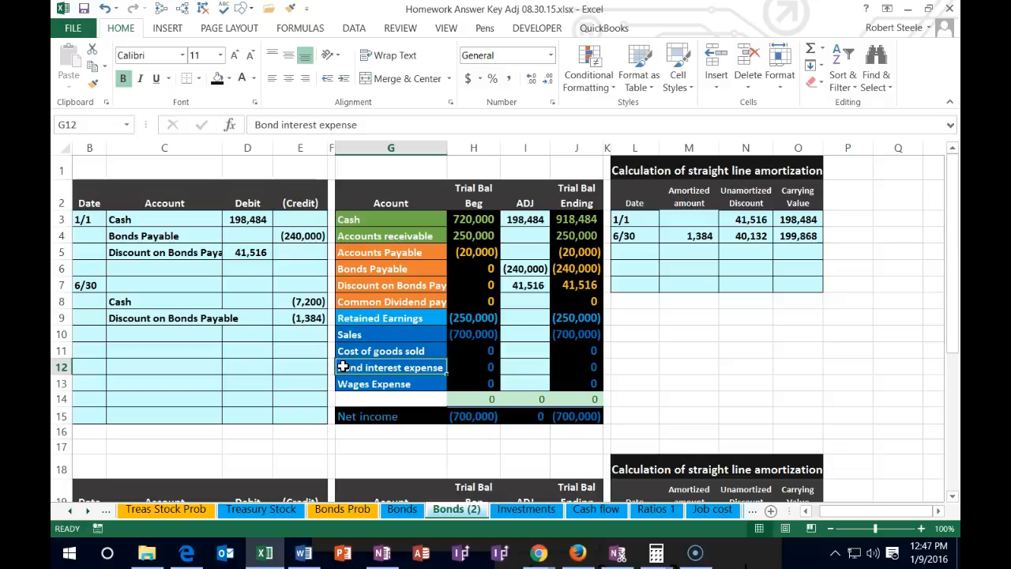
{"action": "left_click", "coordinate": [283, 305]}
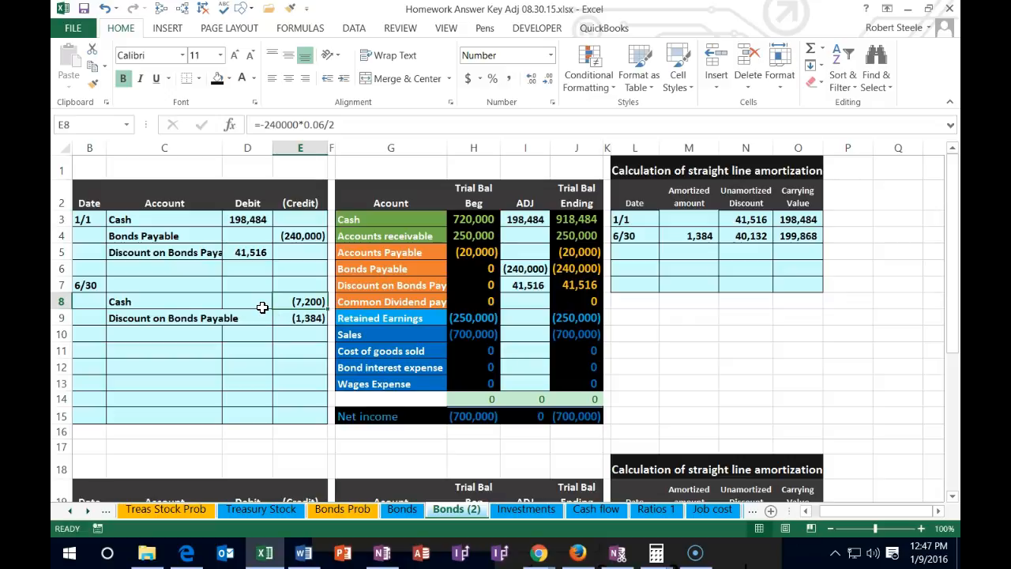
{"action": "left_click", "coordinate": [344, 286]}
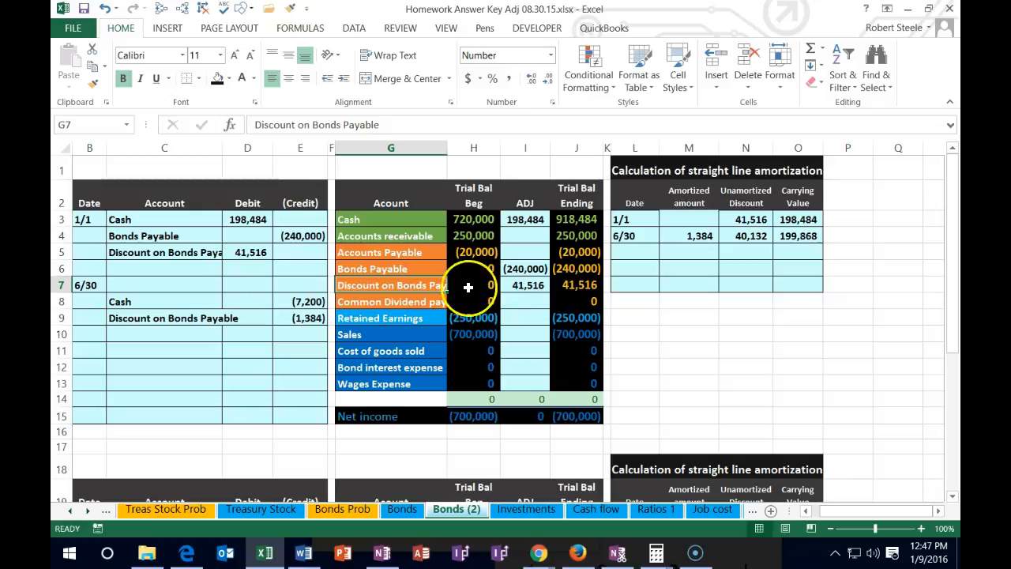
Copy the Bond interest expense account name from G12 and paste it as values into C7 of the 6/30 entry.
{"action": "left_click", "coordinate": [562, 289]}
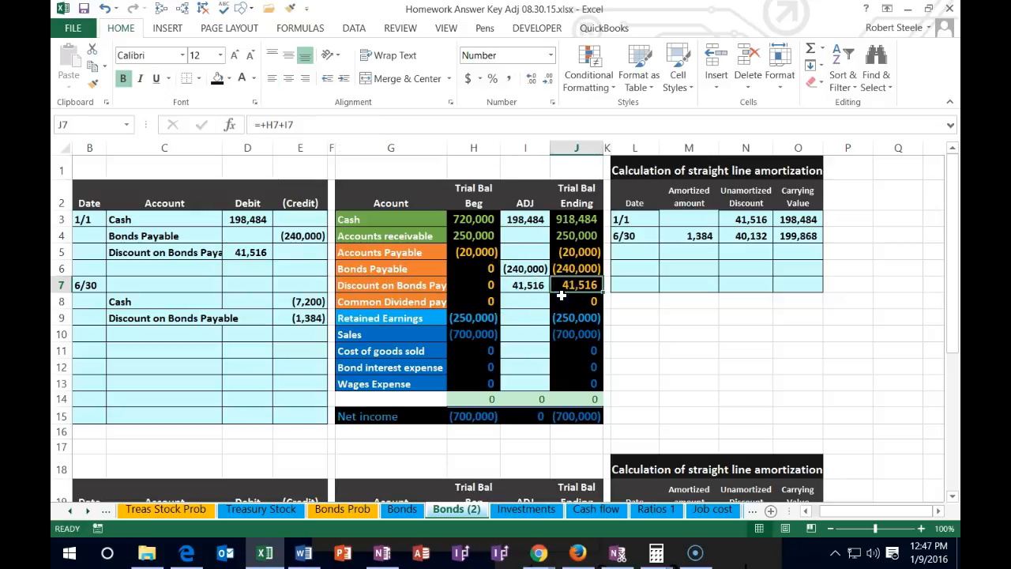
{"action": "left_click", "coordinate": [563, 269]}
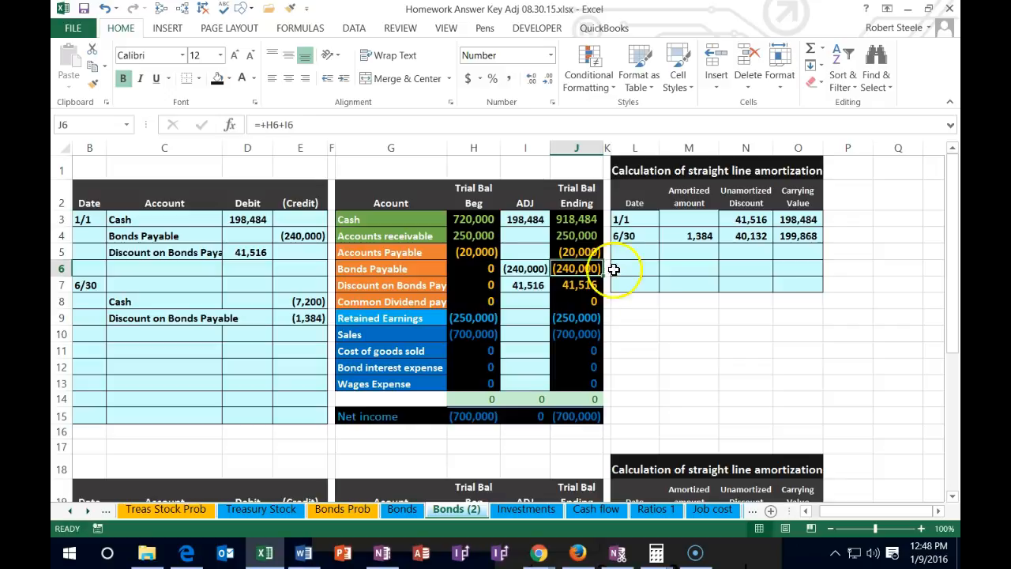
{"action": "left_click", "coordinate": [415, 383]}
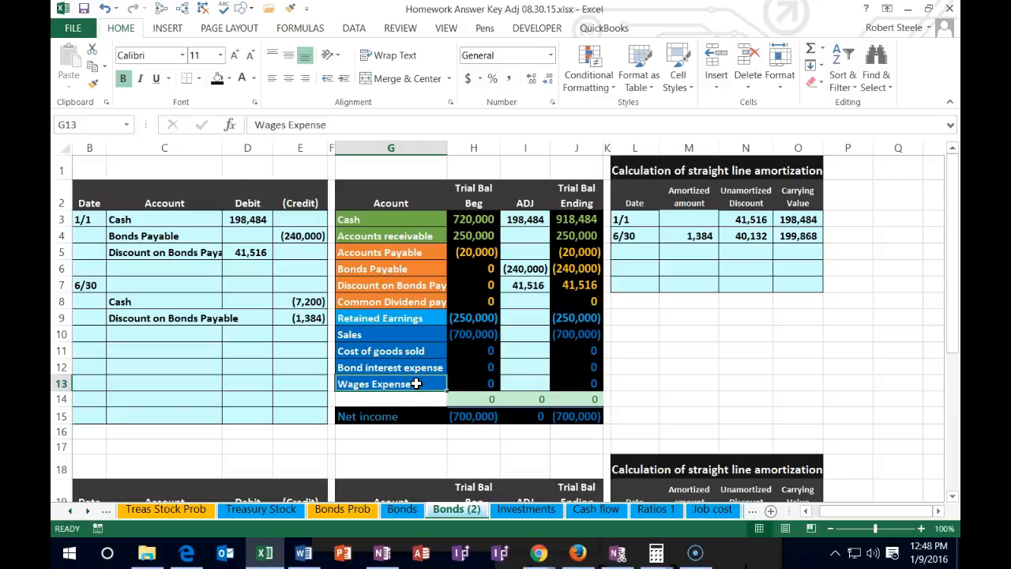
{"action": "right_click", "coordinate": [414, 383]}
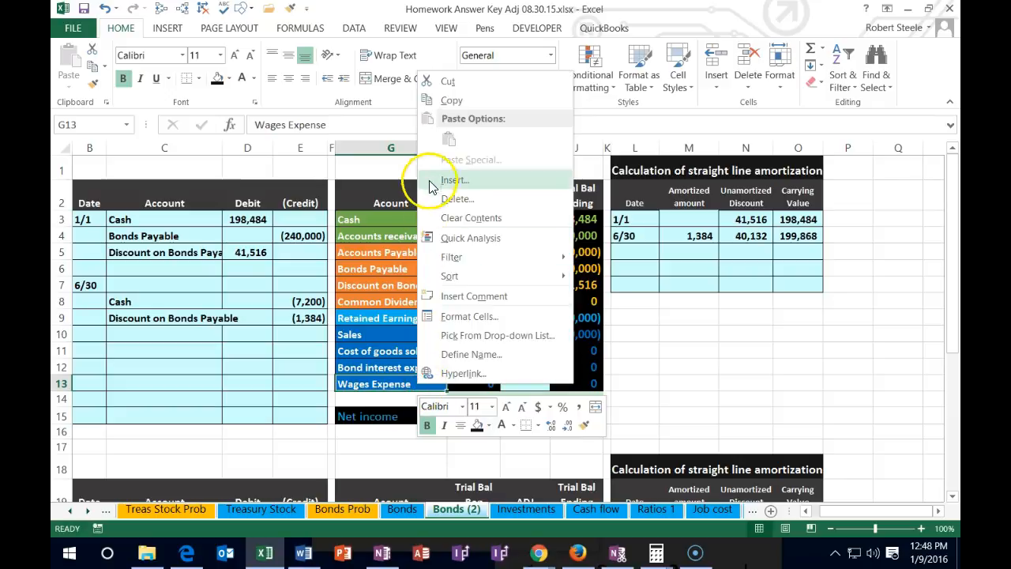
{"action": "key", "text": "Escape"}
{"action": "right_click", "coordinate": [362, 365]}
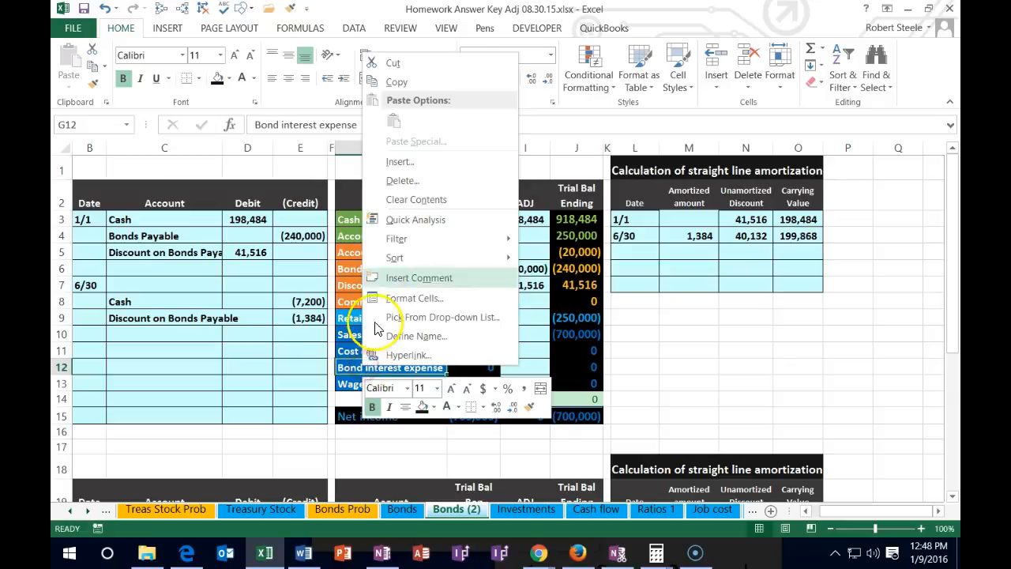
{"action": "left_click", "coordinate": [394, 85]}
{"action": "left_click", "coordinate": [201, 284]}
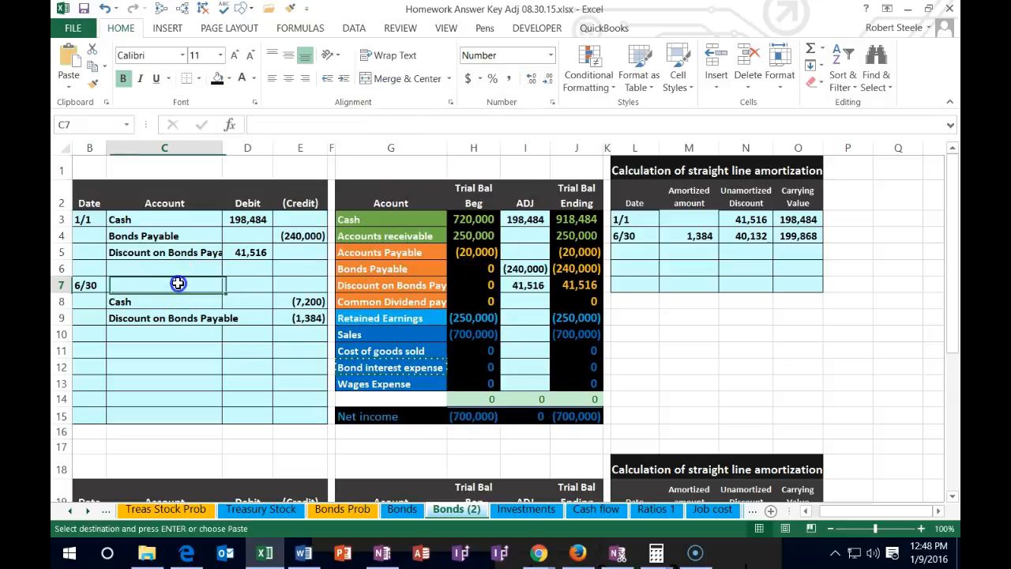
{"action": "right_click", "coordinate": [177, 283]}
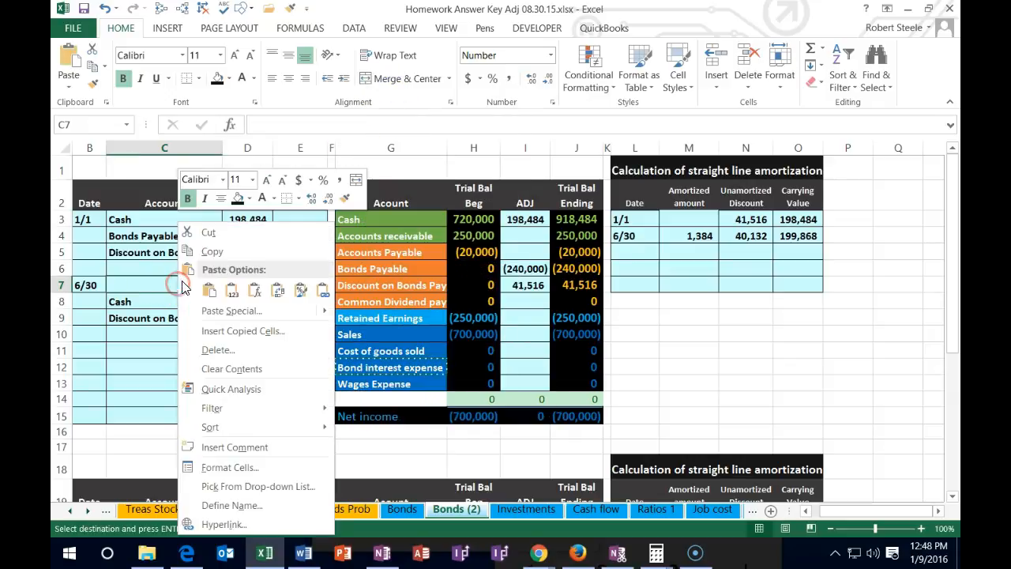
{"action": "left_click", "coordinate": [229, 291]}
Debit Bond interest expense in D7 with the negative sum of D8:E9, and check that the 6/30 entry balances.
{"action": "left_click_drag", "start_coordinate": [303, 301], "coordinate": [303, 319]}
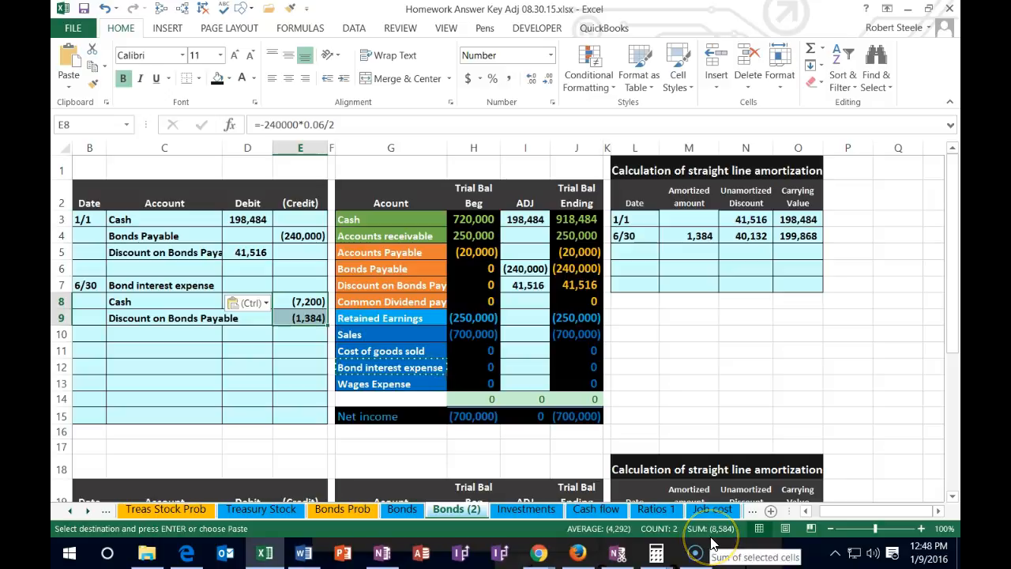
{"action": "mouse_move", "coordinate": [710, 543]}
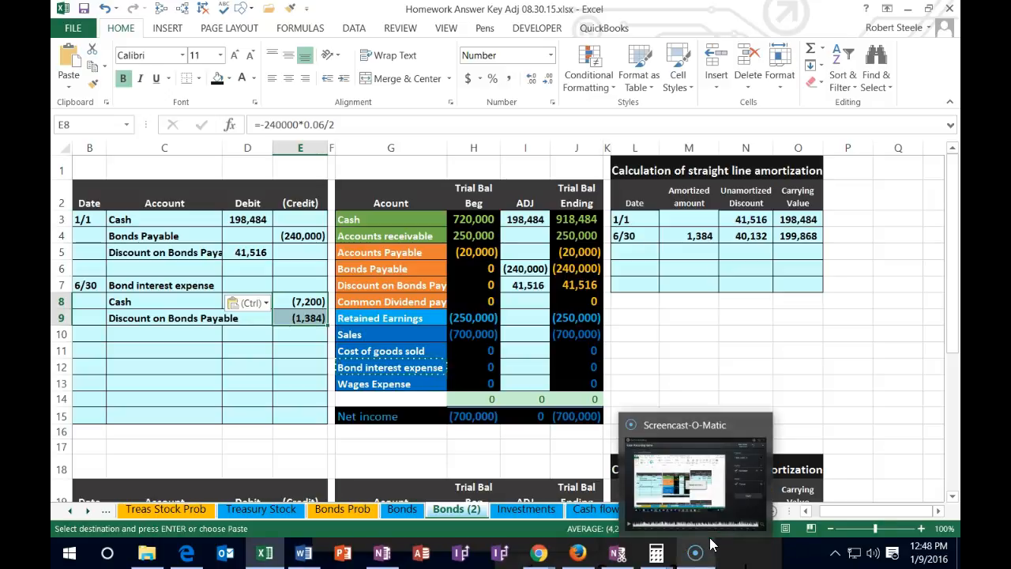
{"action": "left_click", "coordinate": [252, 285]}
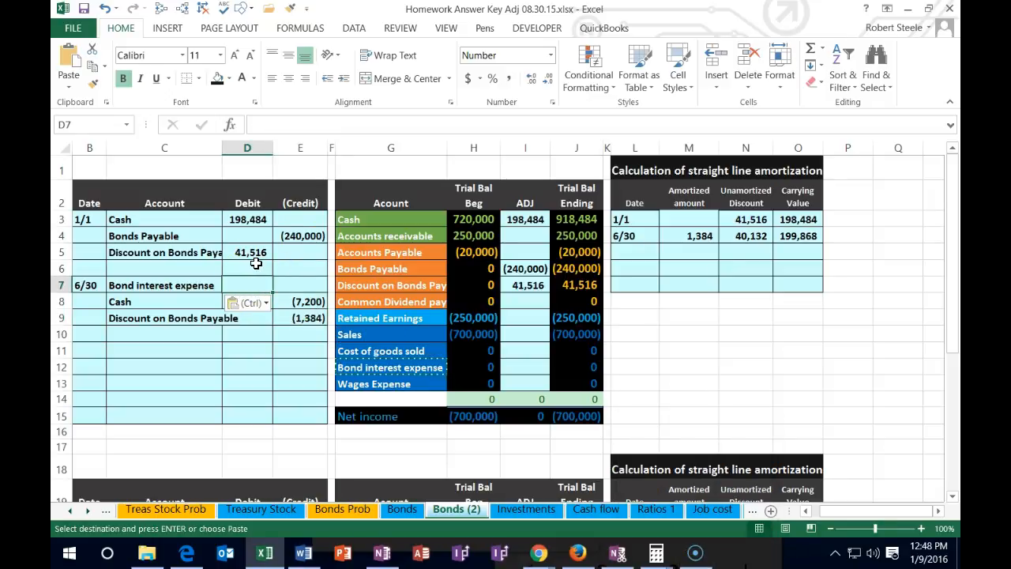
{"action": "type", "text": "-"}
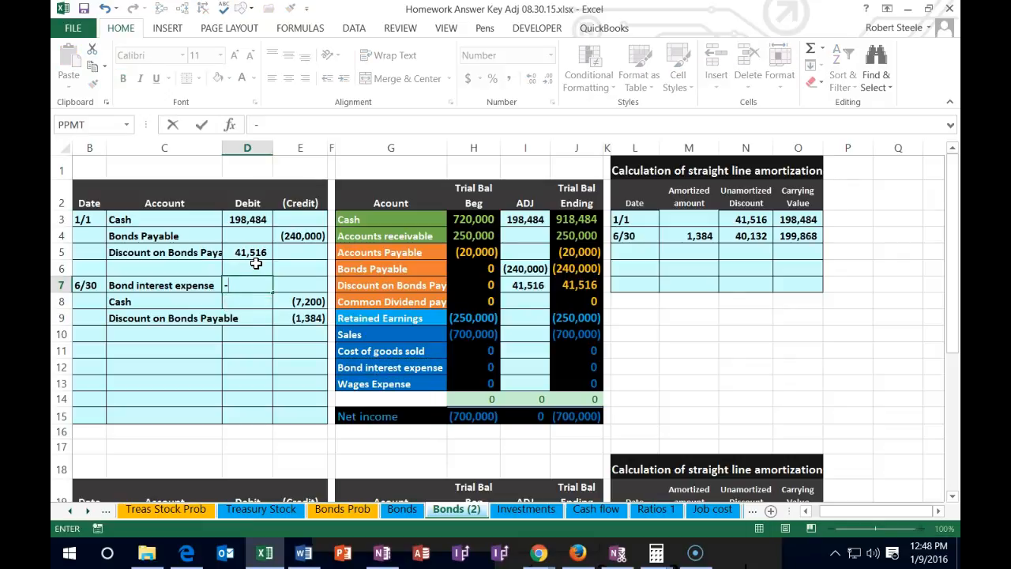
{"action": "type", "text": "sum("}
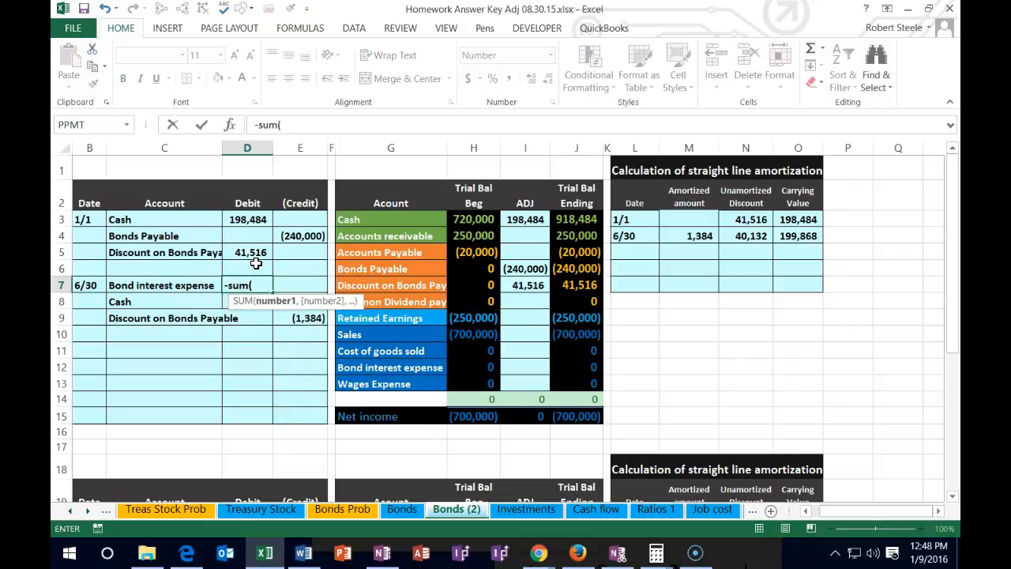
{"action": "left_click_drag", "start_coordinate": [300, 307], "coordinate": [349, 282]}
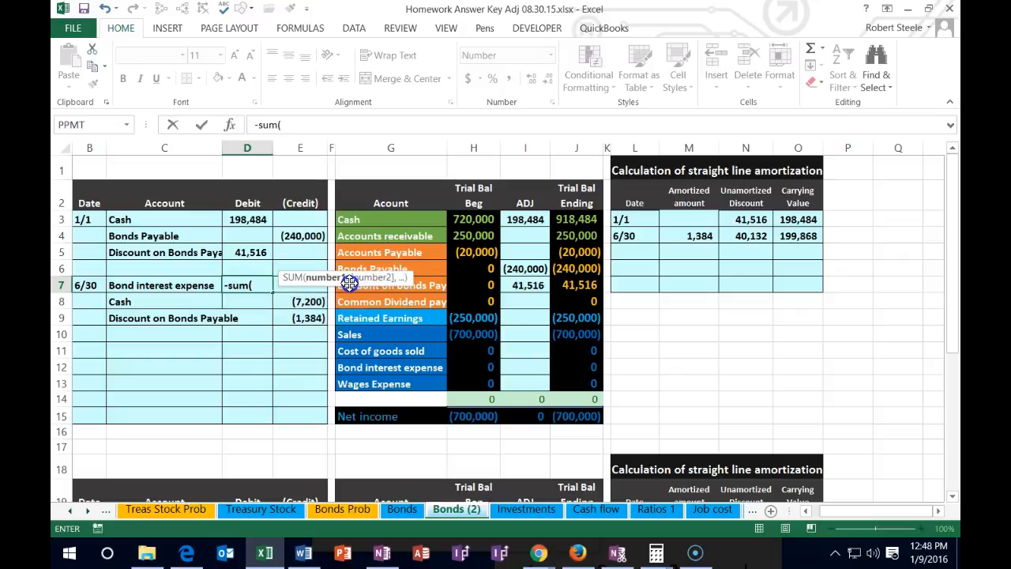
{"action": "left_click", "coordinate": [303, 316]}
{"action": "left_click_drag", "start_coordinate": [303, 317], "coordinate": [261, 306]}
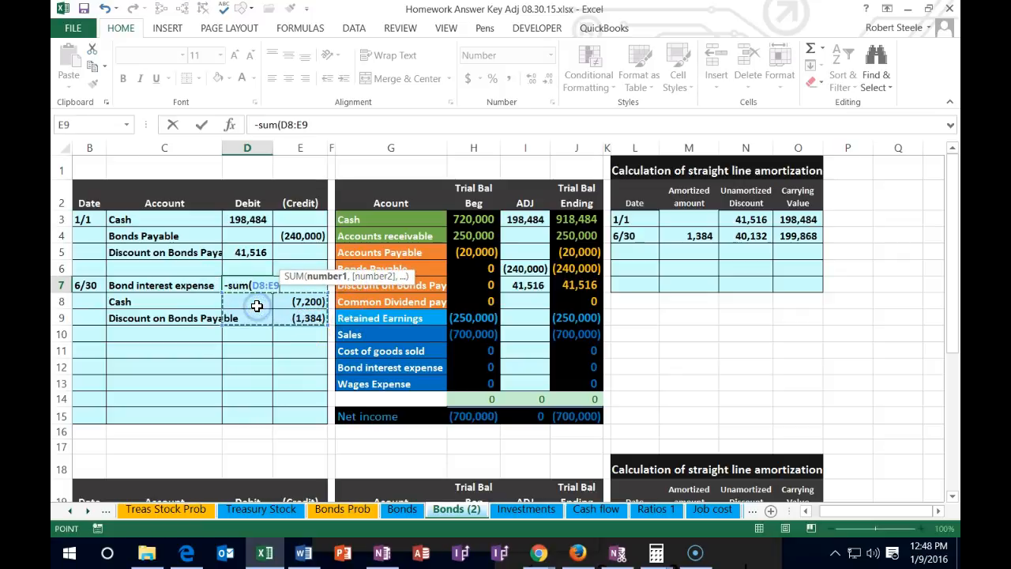
{"action": "key", "text": "Return"}
{"action": "left_click", "coordinate": [289, 302]}
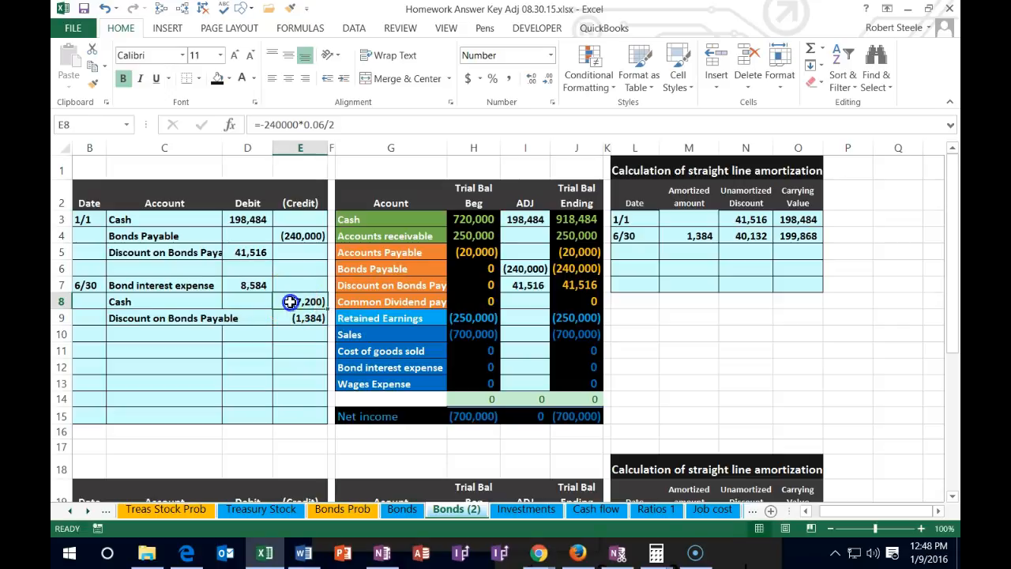
{"action": "left_click_drag", "start_coordinate": [290, 302], "coordinate": [289, 316]}
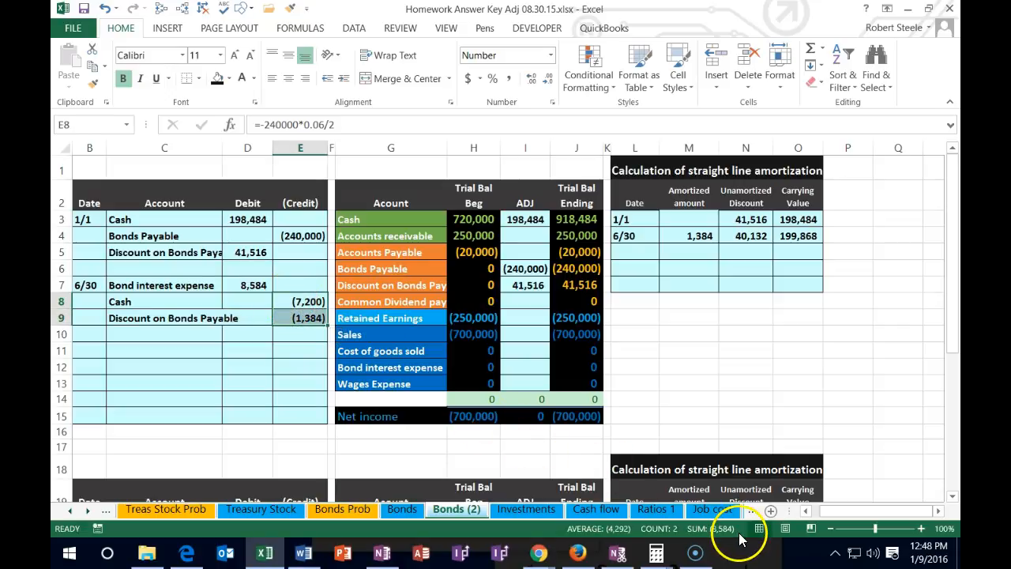
{"action": "left_click_drag", "start_coordinate": [248, 285], "coordinate": [278, 317]}
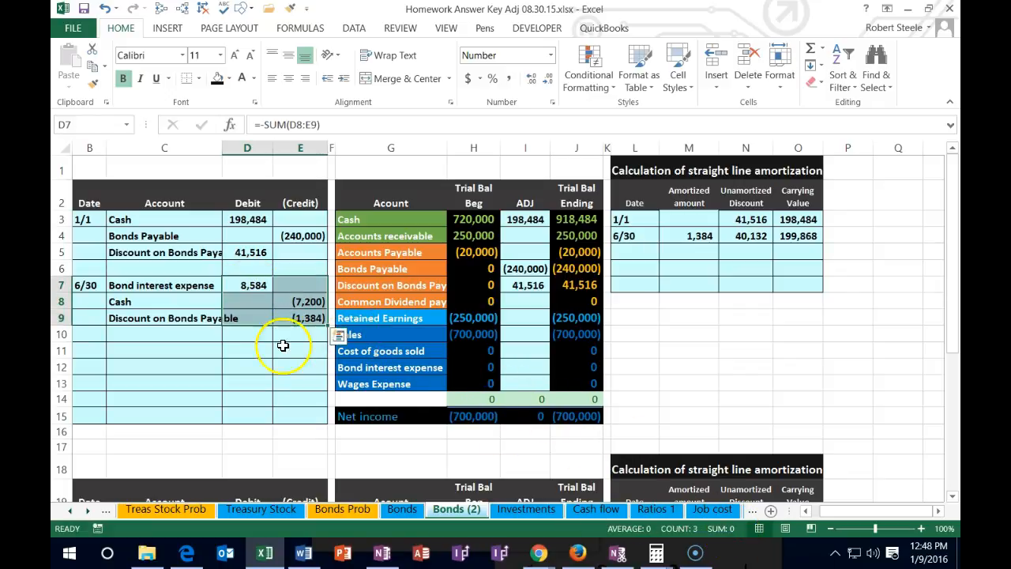
Post the 6/30 bond interest expense to the trial balance adjustment in I12 with =D7, and check the ending net income.
{"action": "left_click_drag", "start_coordinate": [150, 286], "coordinate": [245, 289]}
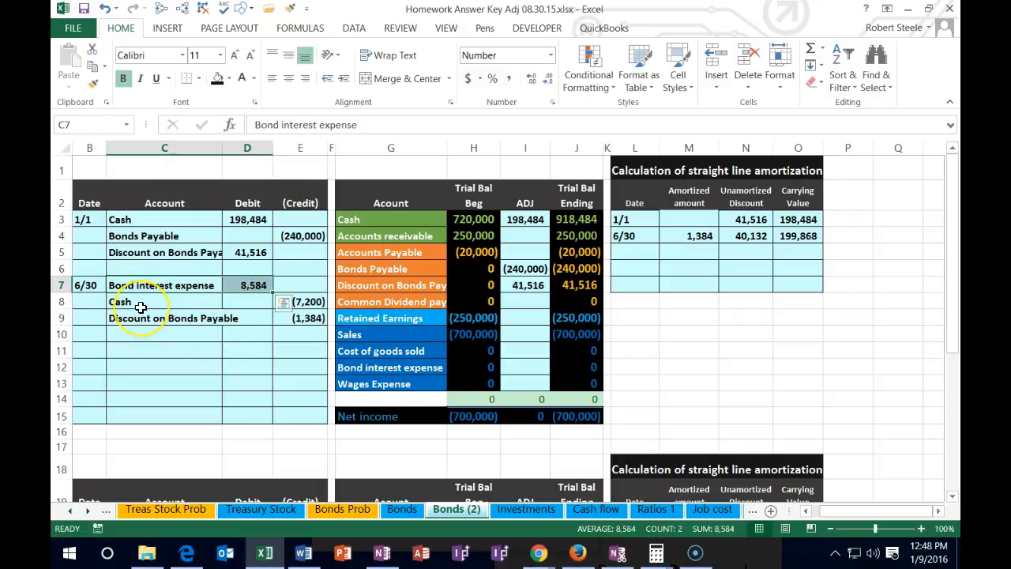
{"action": "left_click", "coordinate": [523, 368]}
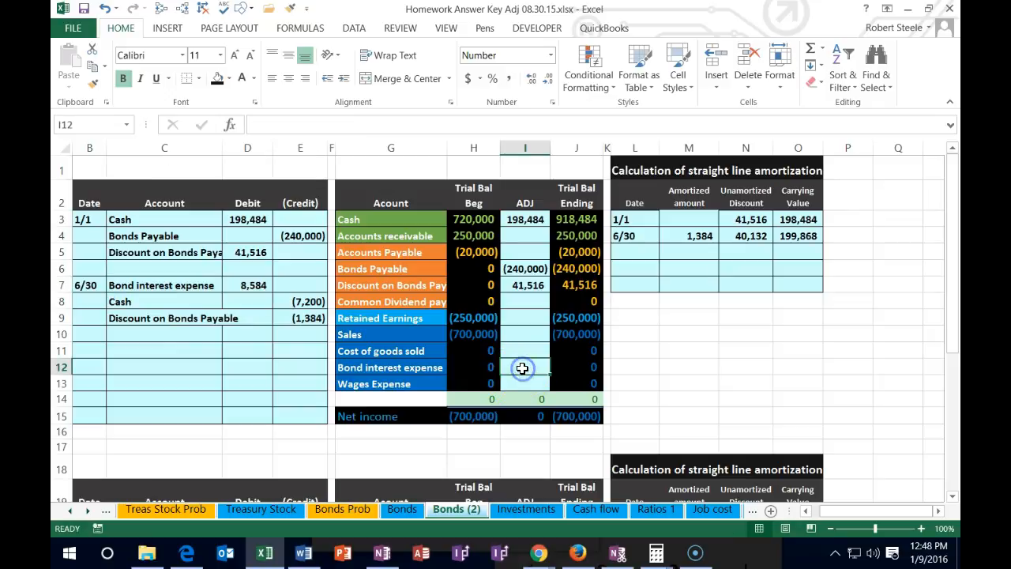
{"action": "left_click", "coordinate": [430, 365]}
{"action": "left_click", "coordinate": [523, 364]}
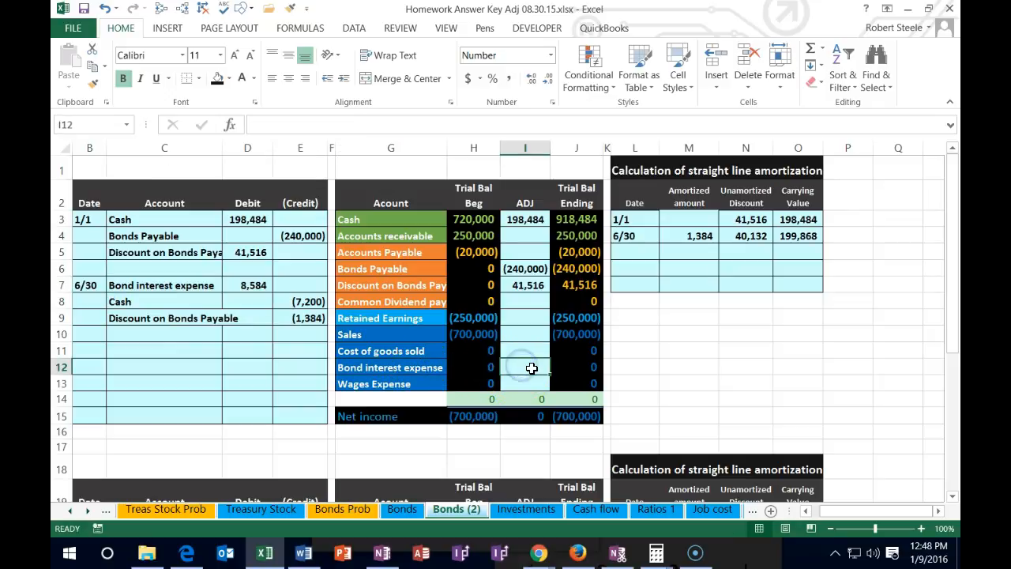
{"action": "type", "text": "="}
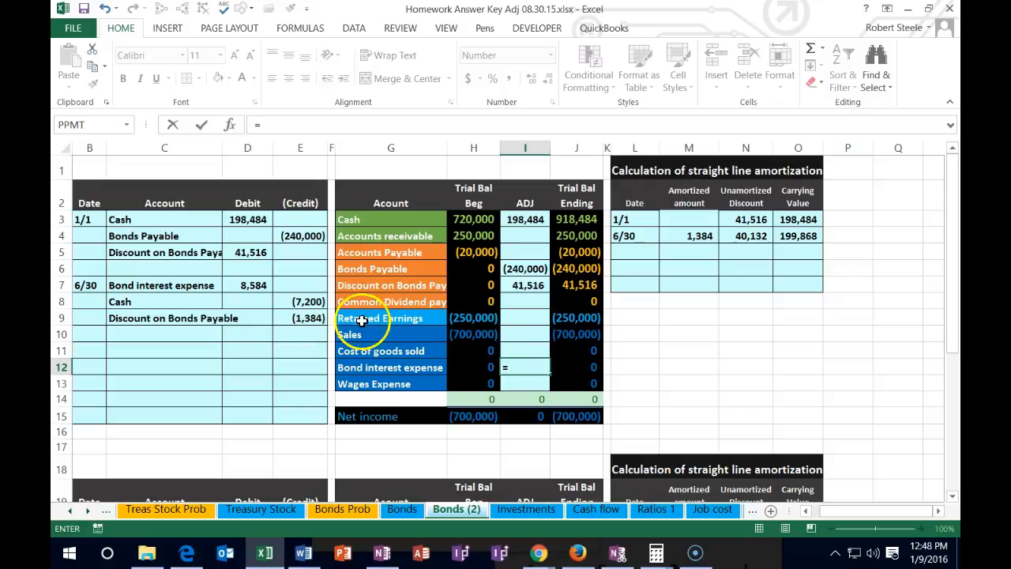
{"action": "left_click", "coordinate": [254, 286]}
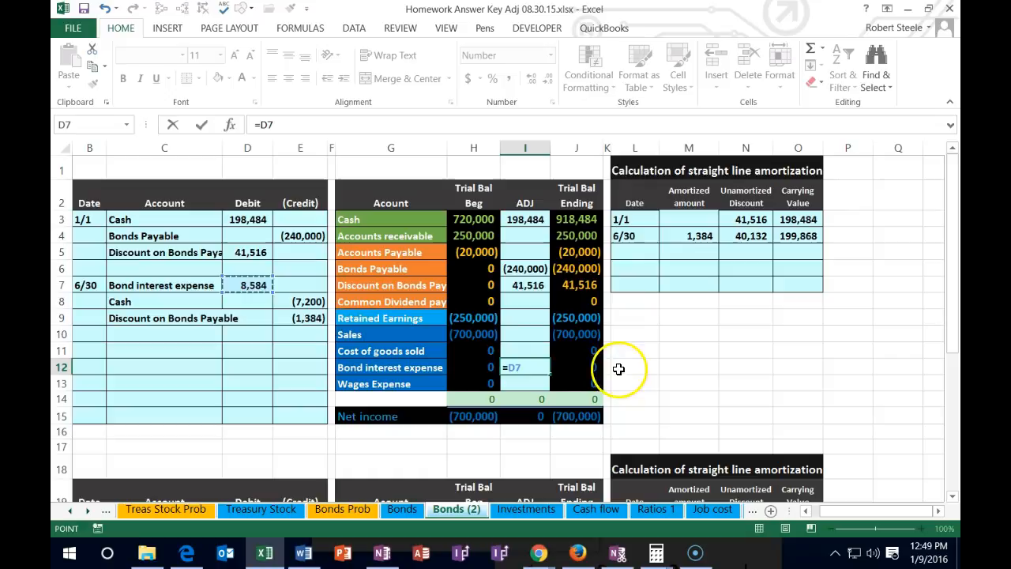
{"action": "key", "text": "Return"}
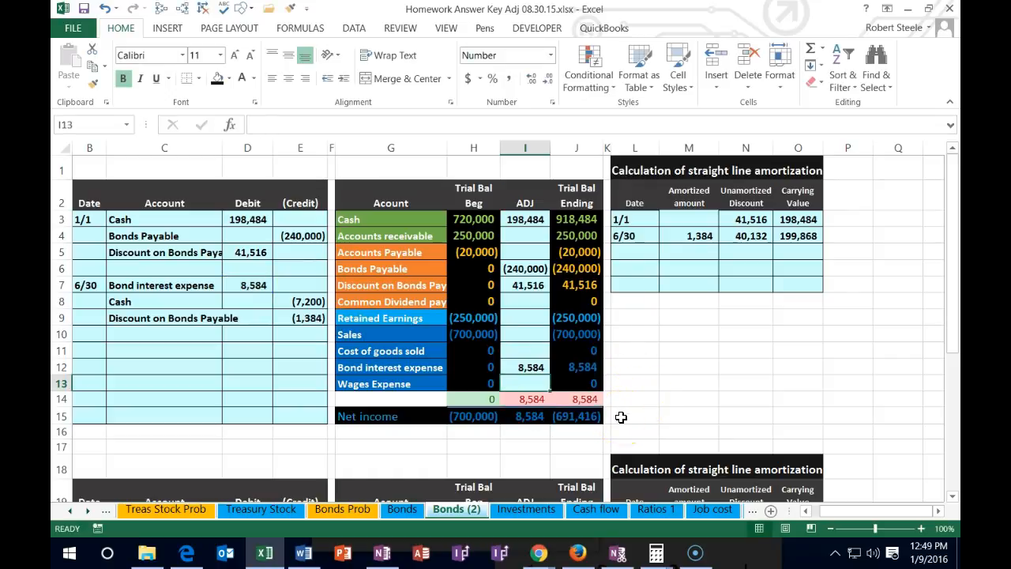
{"action": "double_click", "coordinate": [591, 416]}
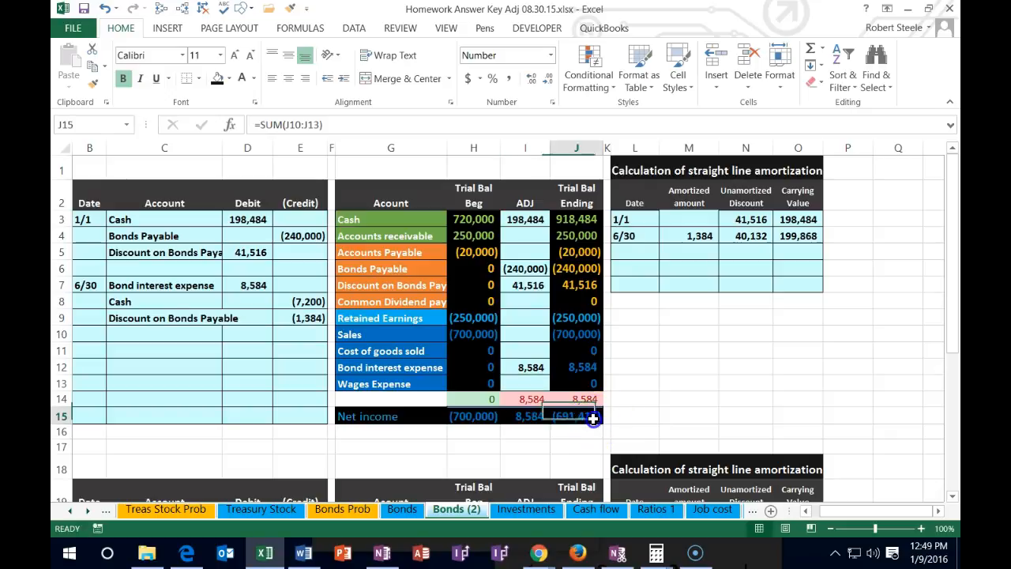
{"action": "key", "text": "Return"}
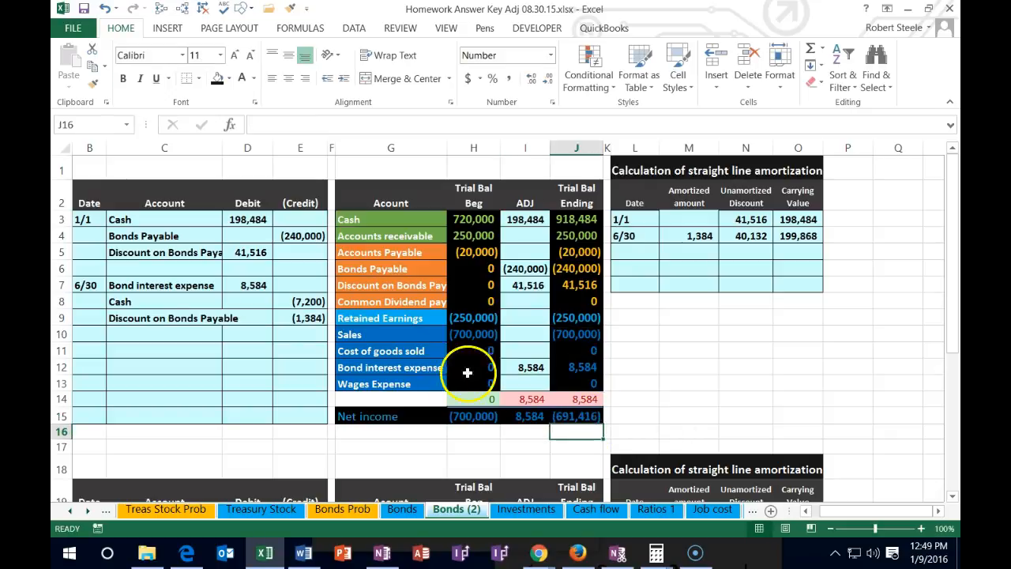
Add the 6/30 cash credit to the Cash adjustment in I3, making the formula =D3+E8.
{"action": "left_click", "coordinate": [207, 300]}
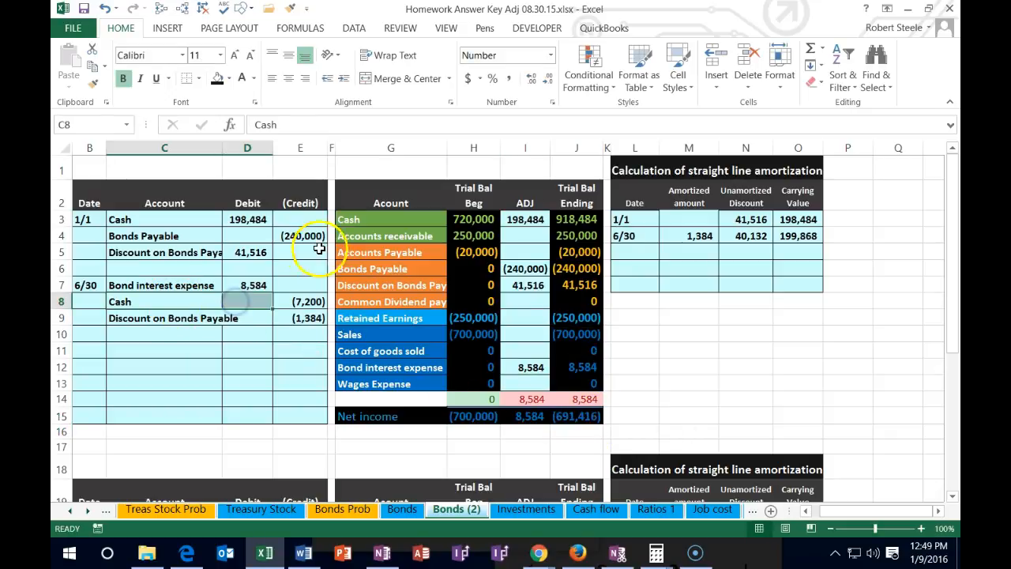
{"action": "left_click", "coordinate": [351, 219]}
{"action": "left_click", "coordinate": [518, 219]}
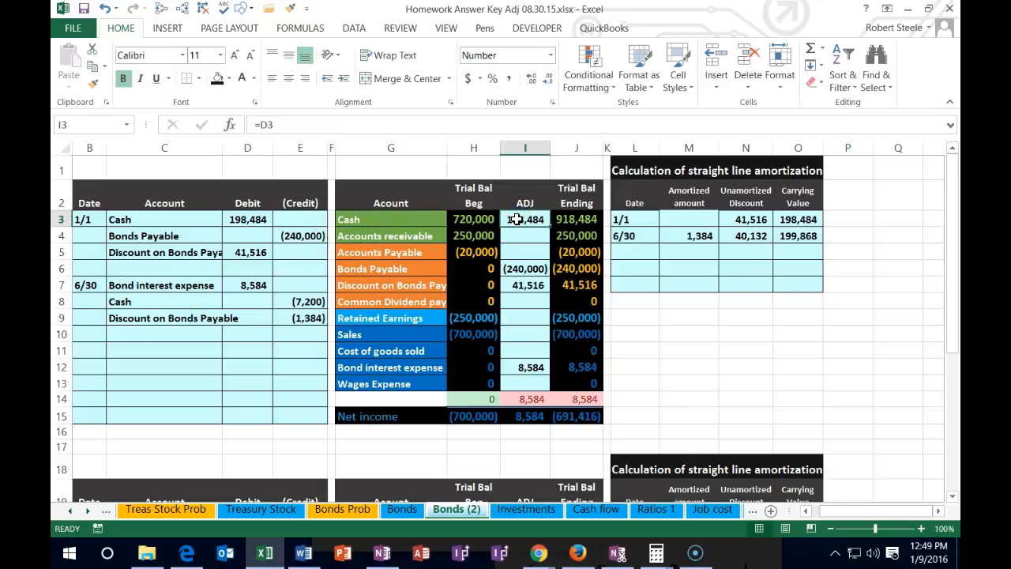
{"action": "double_click", "coordinate": [517, 220]}
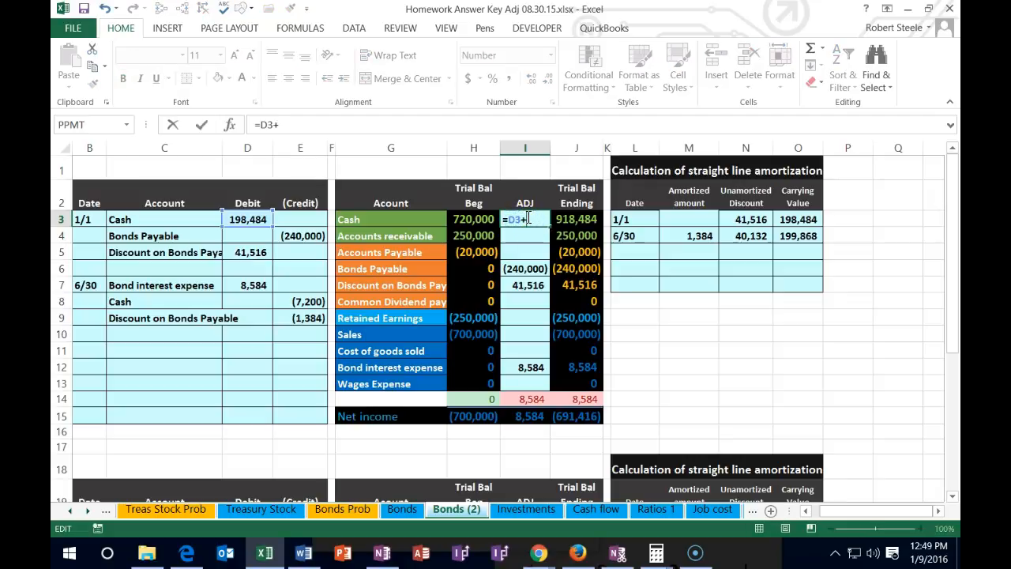
{"action": "left_click", "coordinate": [312, 299]}
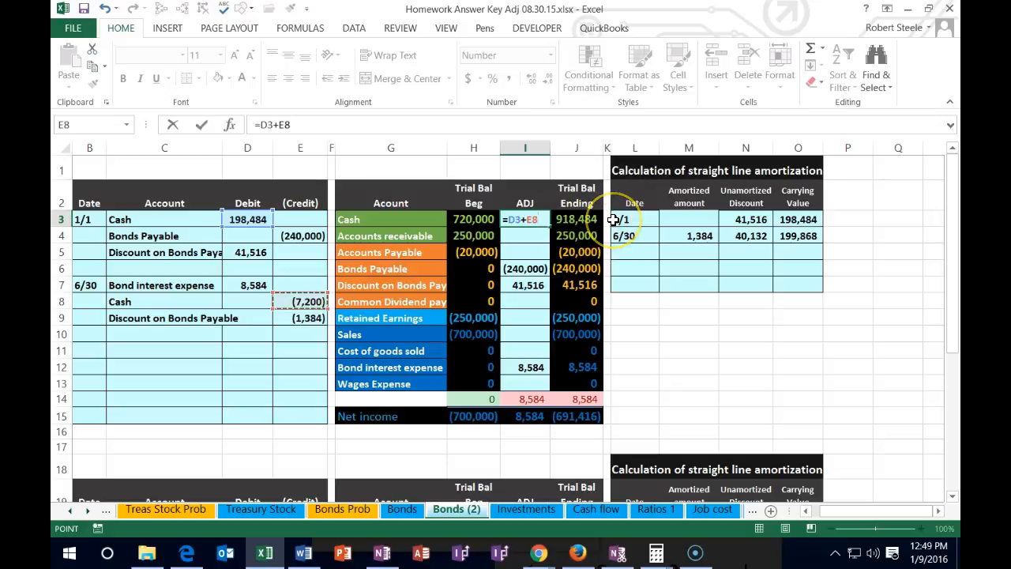
{"action": "key", "text": "Return"}
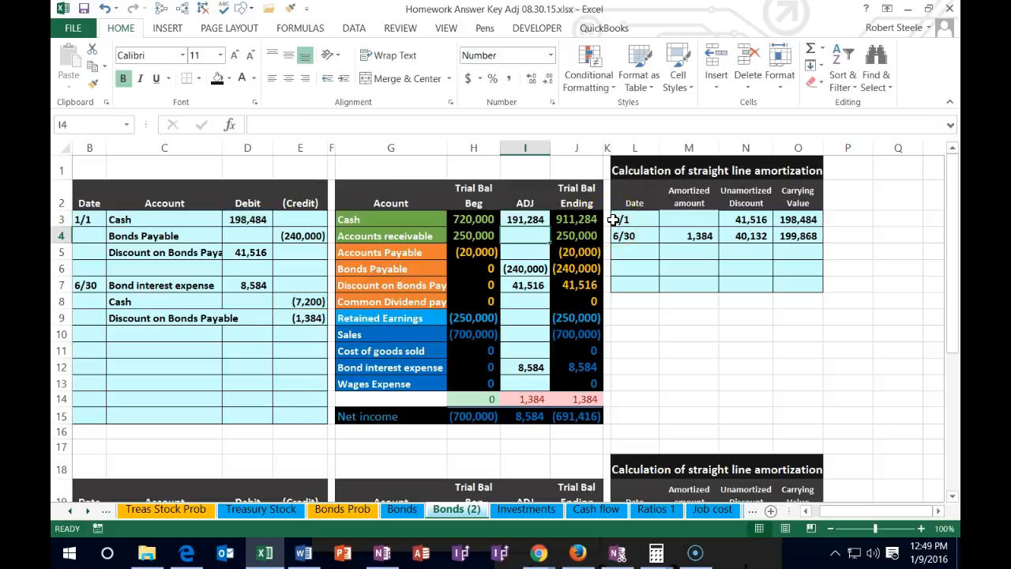
Add the 6/30 discount credit to the Discount on Bonds Payable adjustment in I7, making the formula =D5+E9.
{"action": "left_click_drag", "start_coordinate": [164, 320], "coordinate": [295, 322]}
{"action": "left_click_drag", "start_coordinate": [373, 286], "coordinate": [467, 282]}
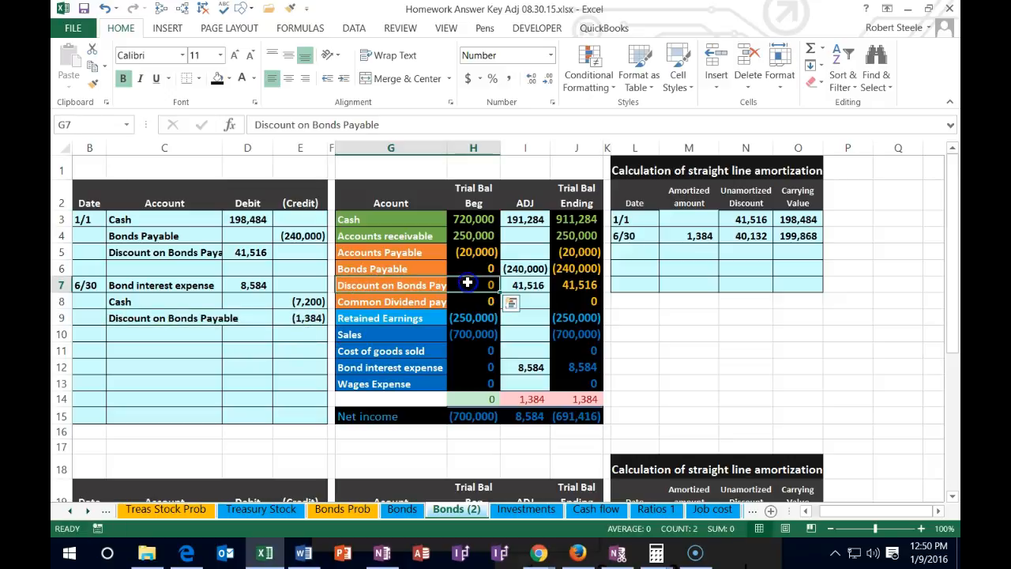
{"action": "left_click", "coordinate": [524, 285]}
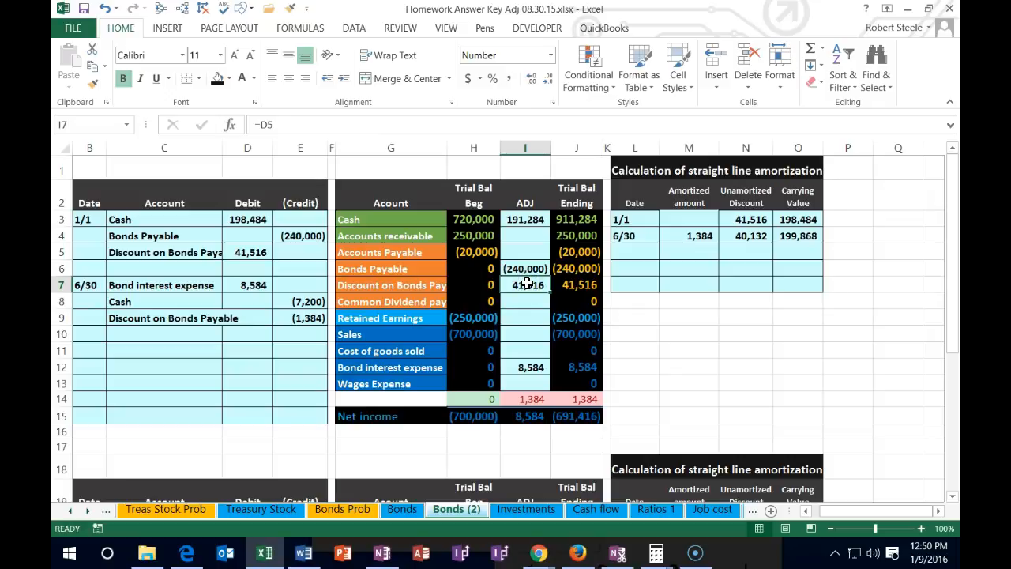
{"action": "double_click", "coordinate": [527, 284]}
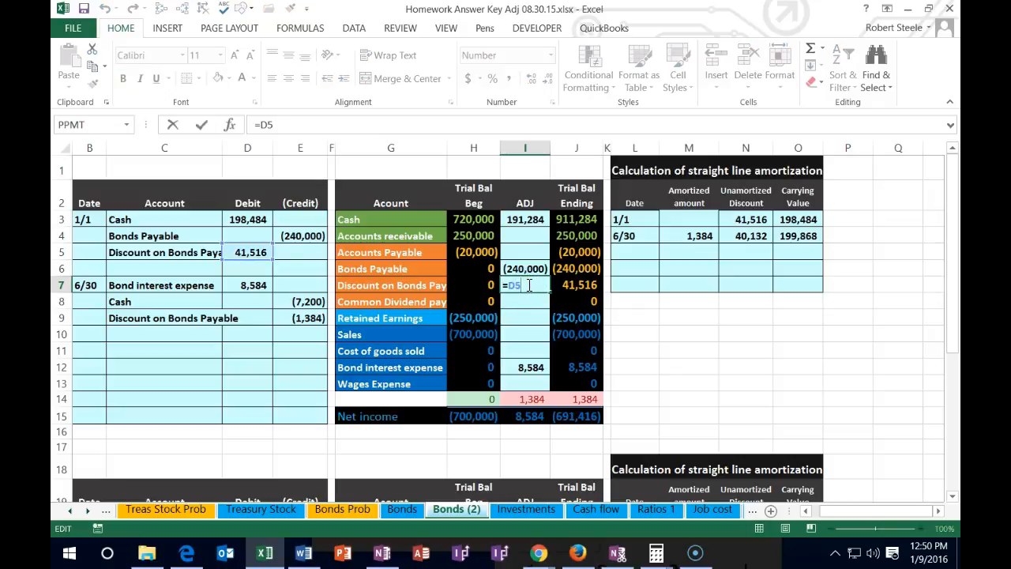
{"action": "type", "text": "+"}
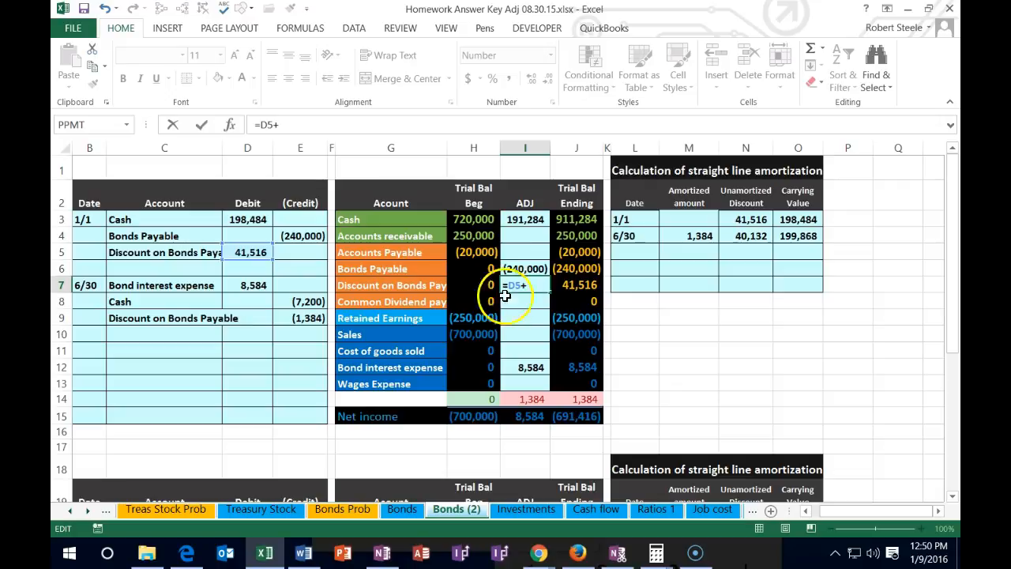
{"action": "left_click", "coordinate": [309, 324]}
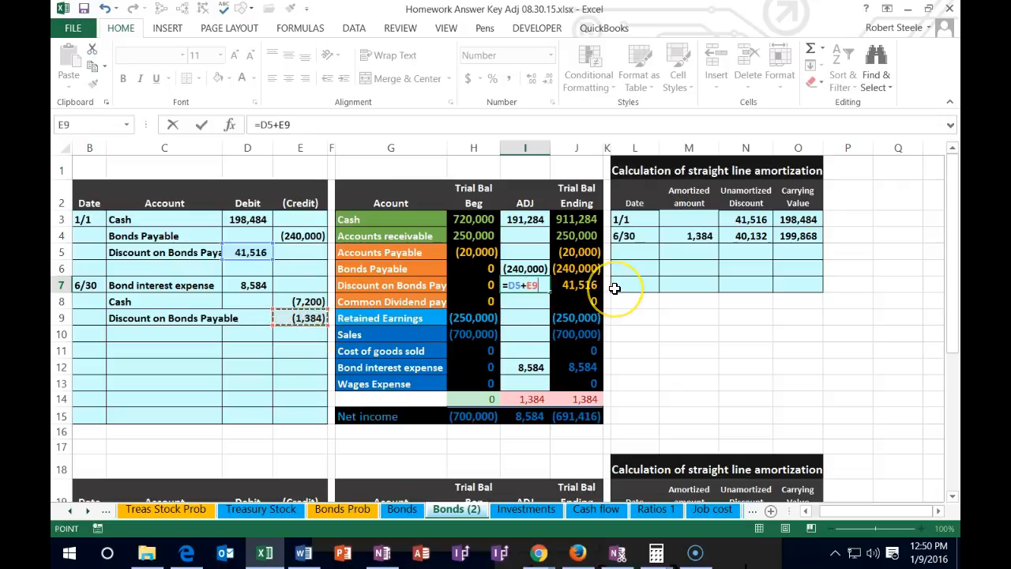
{"action": "key", "text": "Return"}
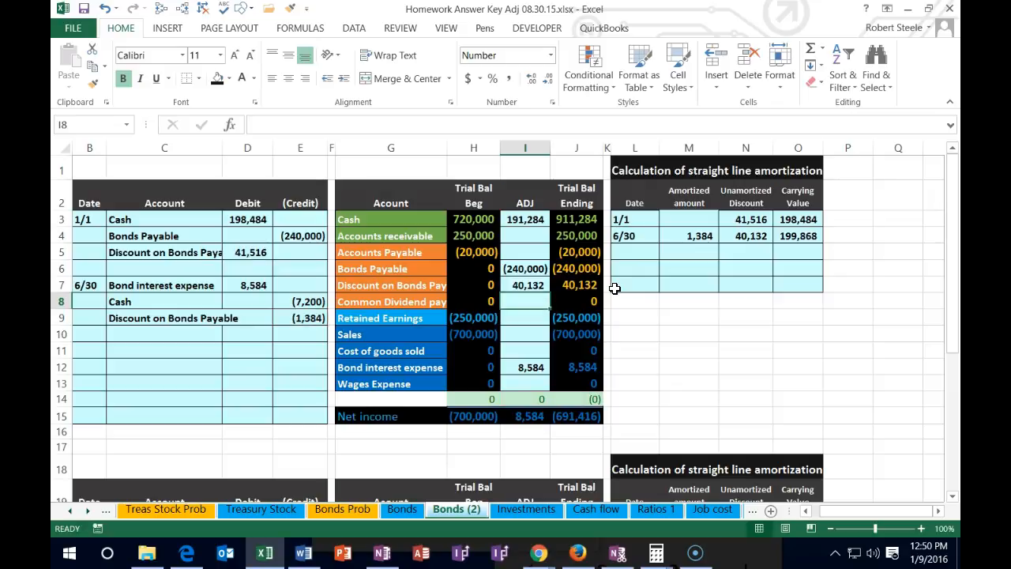
Compare the ending discount in J7 with N4, and the sum of J6:J7 with the carrying value in O4.
{"action": "left_click", "coordinate": [588, 285]}
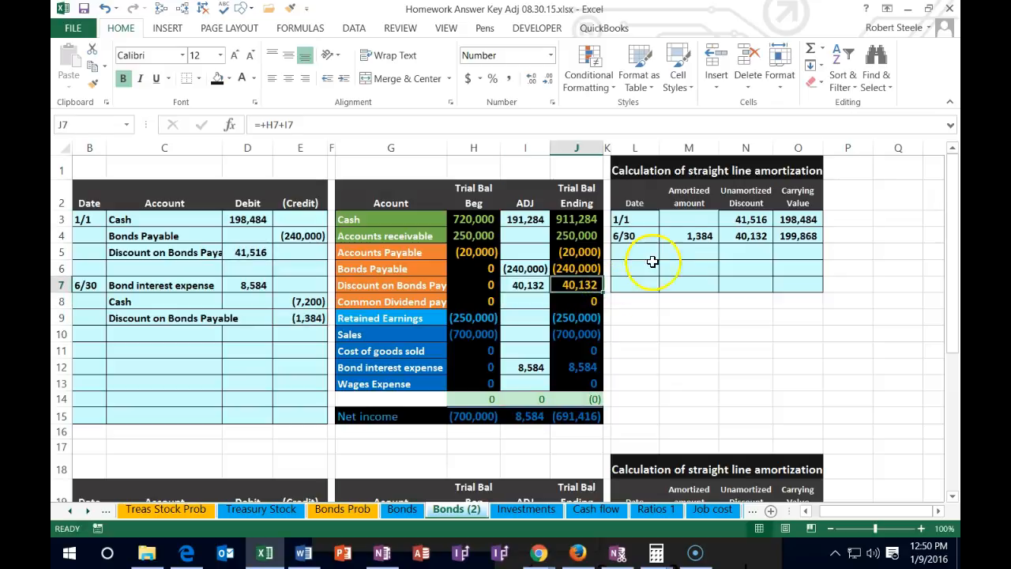
{"action": "left_click", "coordinate": [743, 241]}
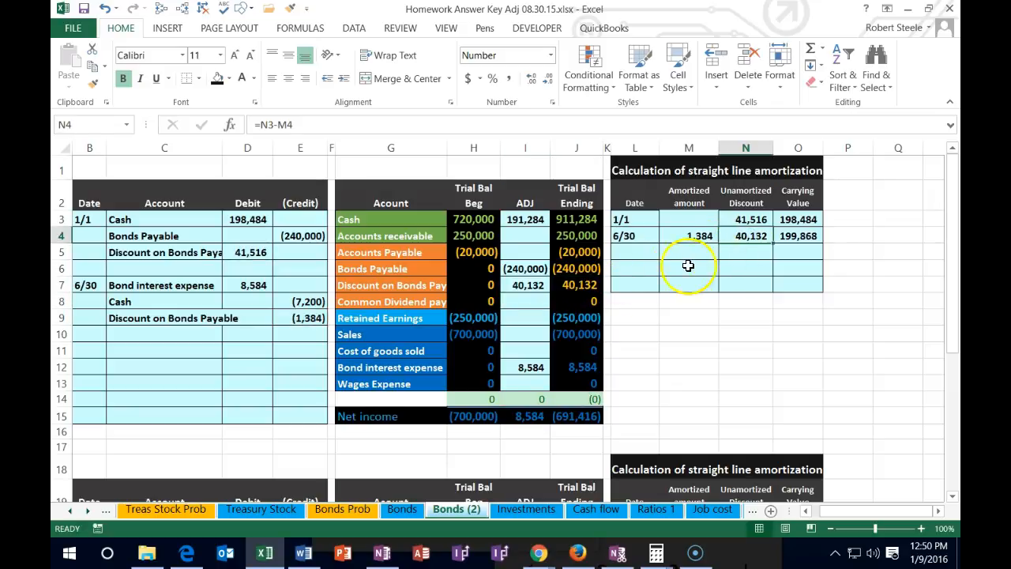
{"action": "left_click_drag", "start_coordinate": [596, 269], "coordinate": [594, 282]}
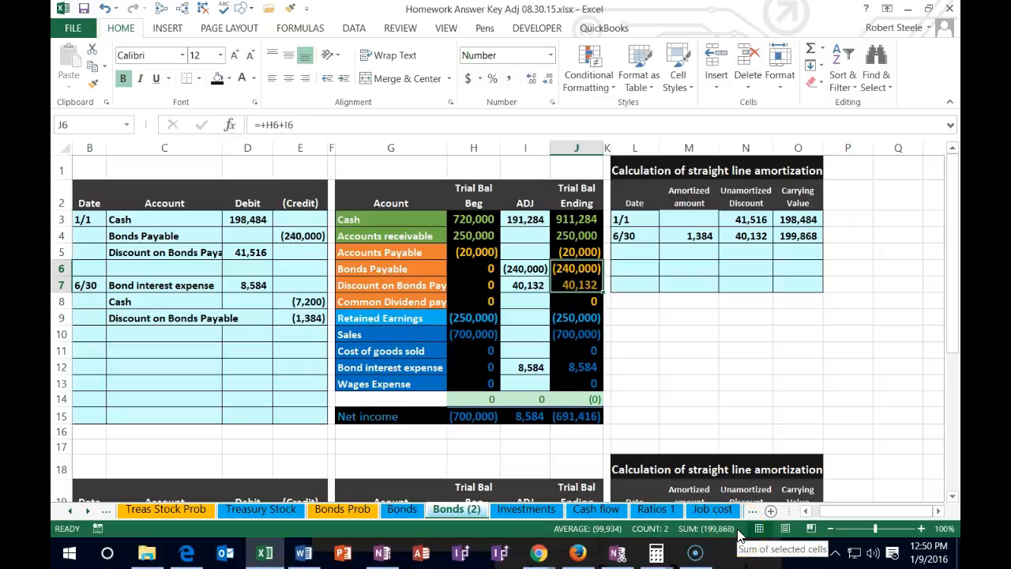
{"action": "left_click", "coordinate": [802, 238]}
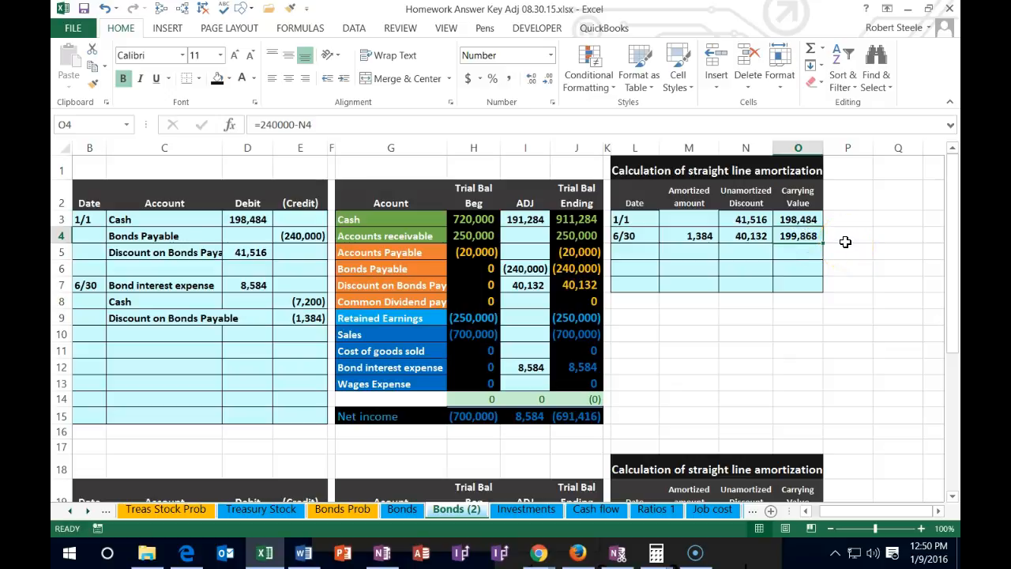
Enter the date 12/31 in B11 to start the second interest payment entry.
{"action": "key", "text": "Down"}
{"action": "key", "text": "Down"}
{"action": "key", "text": "Down"}
{"action": "key", "text": "Down"}
{"action": "key", "text": "Down"}
{"action": "key", "text": "Down"}
{"action": "key", "text": "Down"}
{"action": "key", "text": "Down"}
{"action": "key", "text": "Left"}
{"action": "key", "text": "Left"}
{"action": "key", "text": "Left"}
{"action": "key", "text": "Left"}
{"action": "key", "text": "Left"}
{"action": "key", "text": "Left"}
{"action": "key", "text": "Left"}
{"action": "key", "text": "Left"}
{"action": "key", "text": "Left"}
{"action": "key", "text": "Left"}
{"action": "key", "text": "Left"}
{"action": "key", "text": "Left"}
{"action": "key", "text": "Left"}
{"action": "key", "text": "Left"}
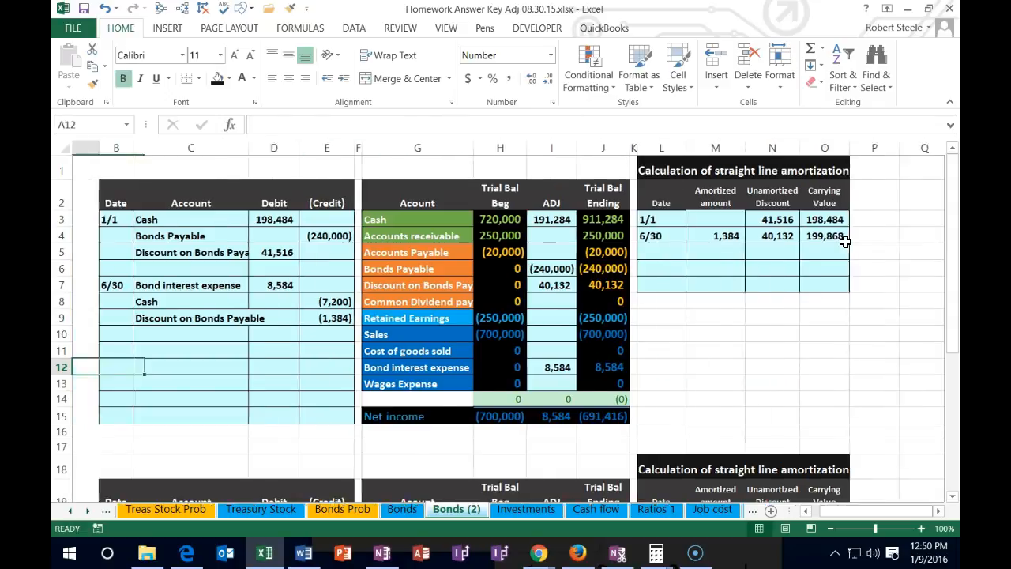
{"action": "key", "text": "Right"}
{"action": "key", "text": "Up"}
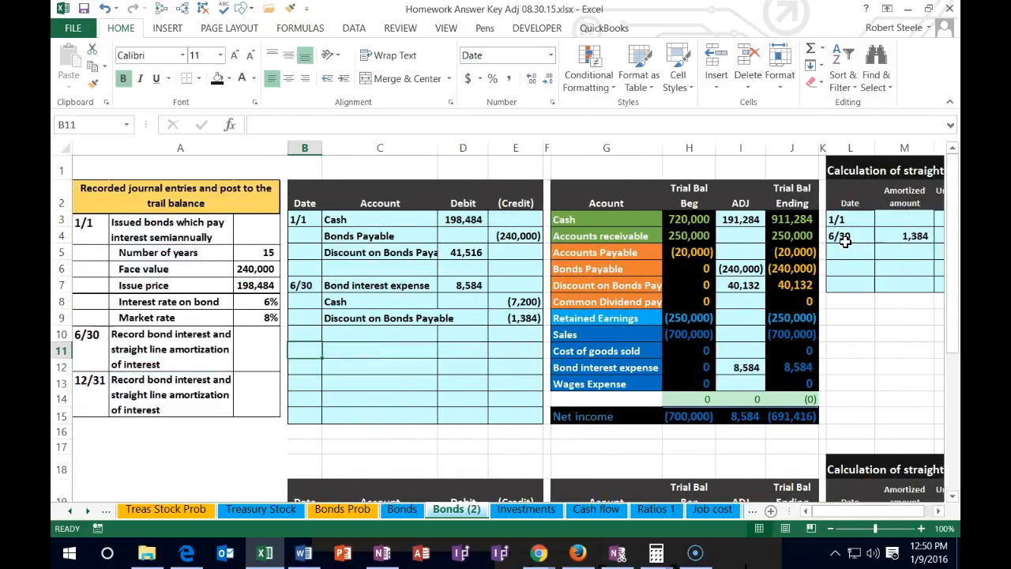
{"action": "type", "text": "12/31"}
{"action": "key", "text": "Return"}
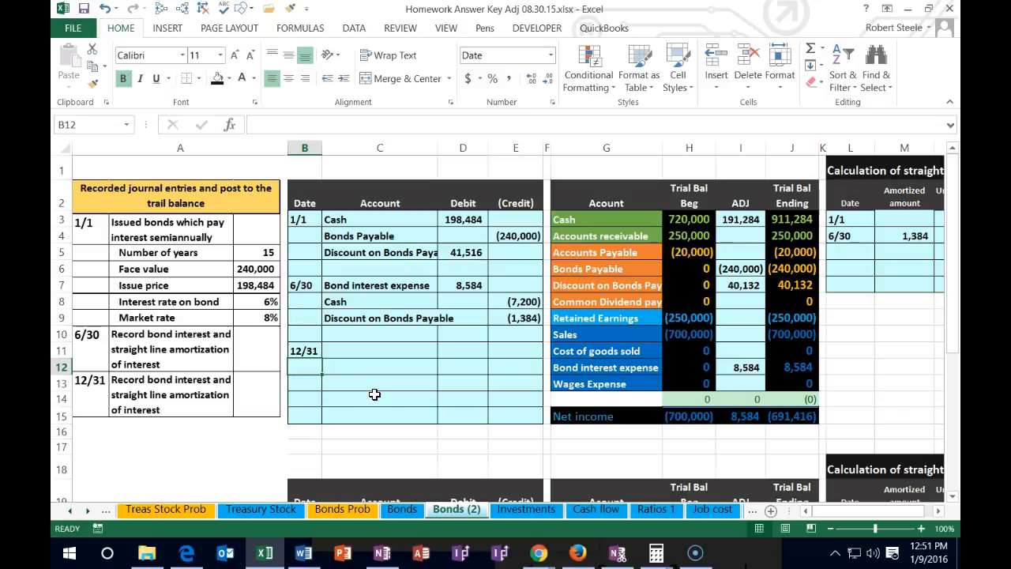
Check the ending Cash balance, then copy the Cash account name from G3 and paste it as values into C12.
{"action": "left_click", "coordinate": [590, 219]}
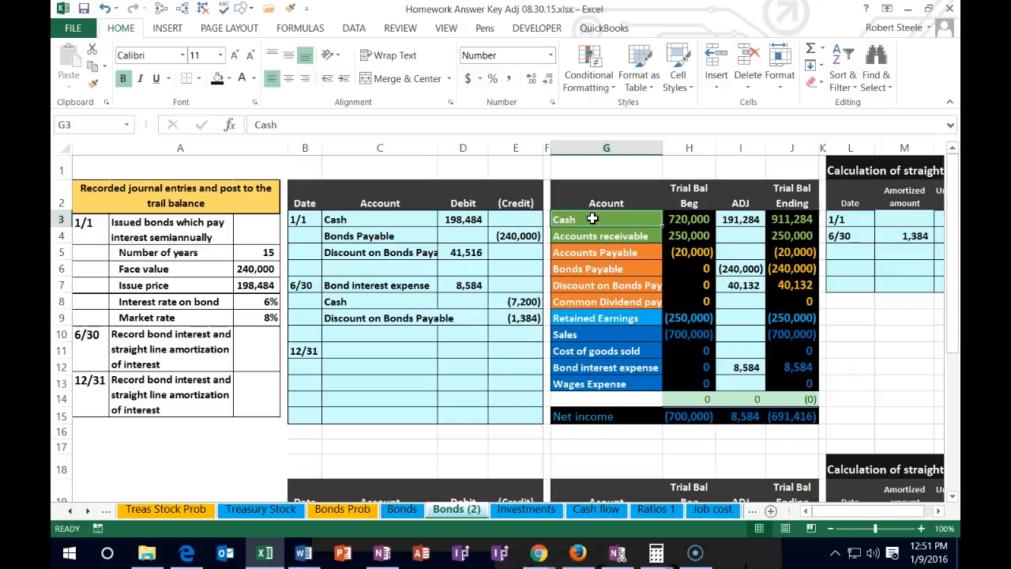
{"action": "left_click", "coordinate": [800, 220]}
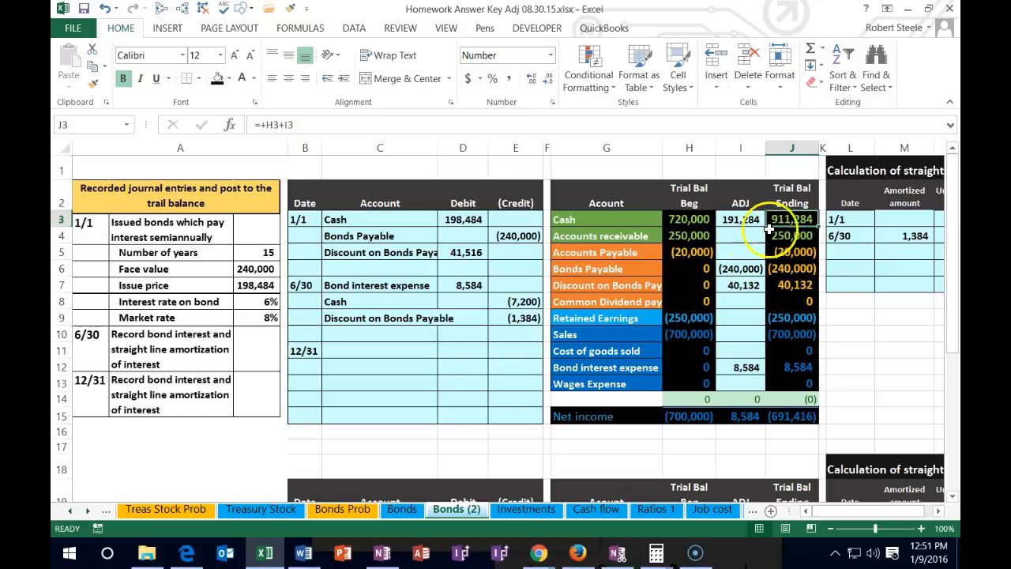
{"action": "left_click", "coordinate": [605, 218]}
{"action": "right_click", "coordinate": [604, 218]}
{"action": "left_click", "coordinate": [627, 233]}
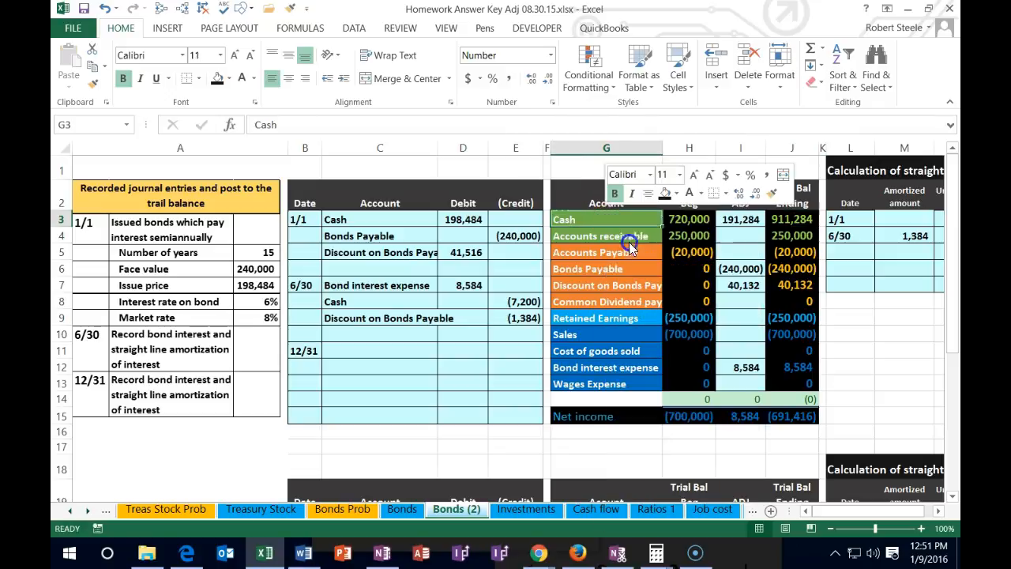
{"action": "left_click", "coordinate": [333, 365]}
{"action": "right_click", "coordinate": [335, 369]}
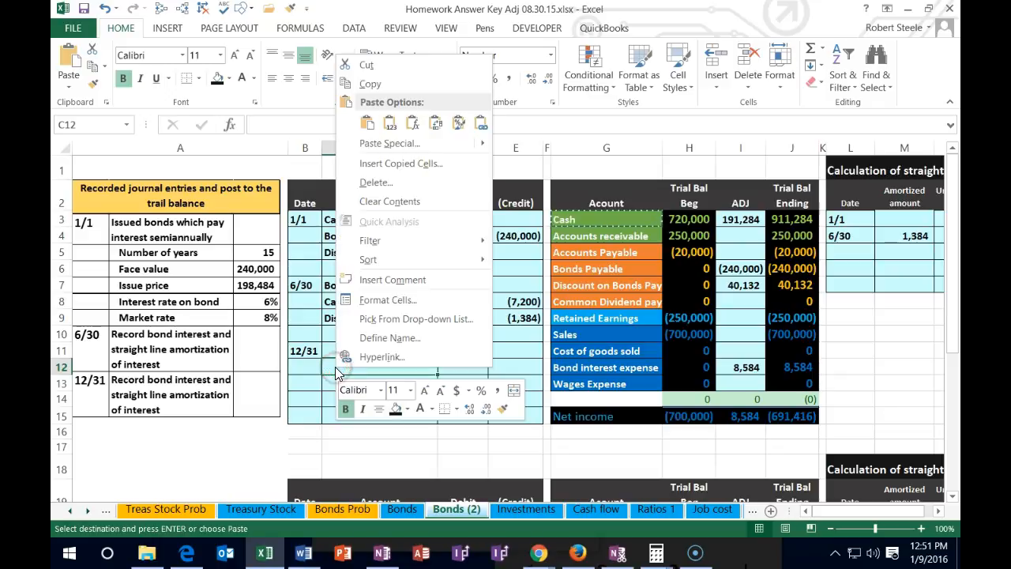
{"action": "left_click", "coordinate": [391, 122]}
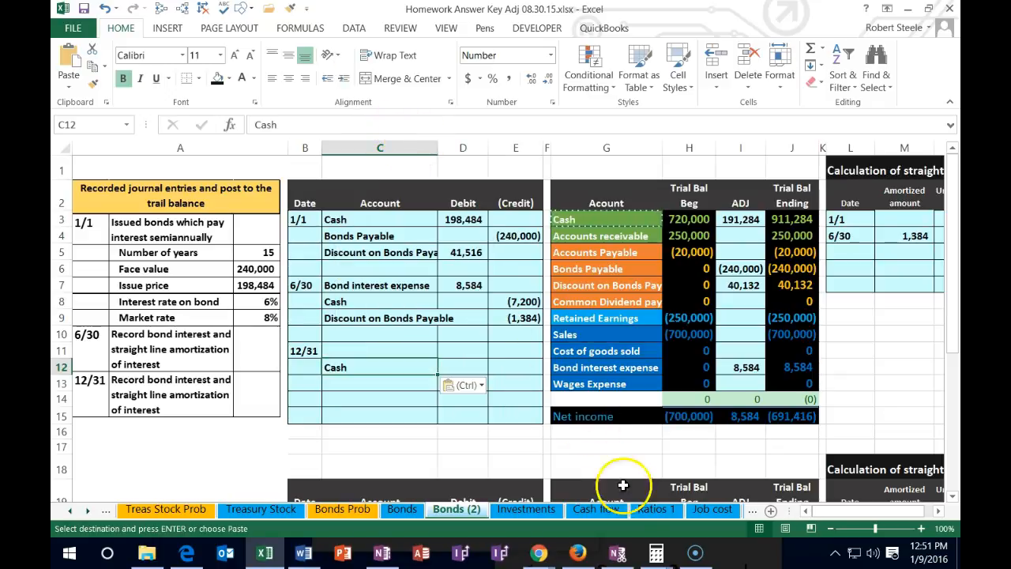
Switch to Calculator and compute the yearly bond interest as 240,000 times .06.
{"action": "key", "text": "XF86Calculator"}
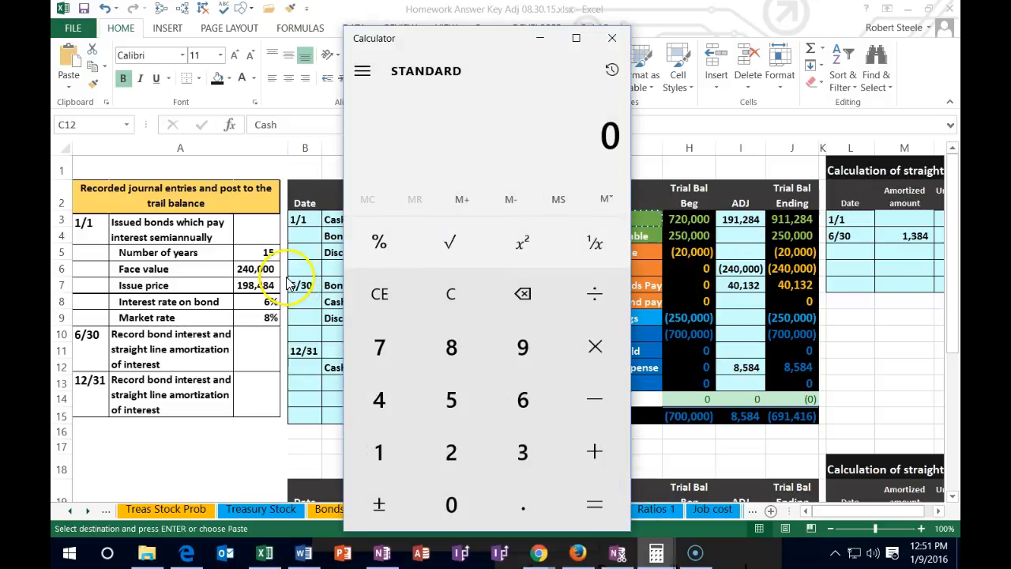
{"action": "type", "text": "240,000"}
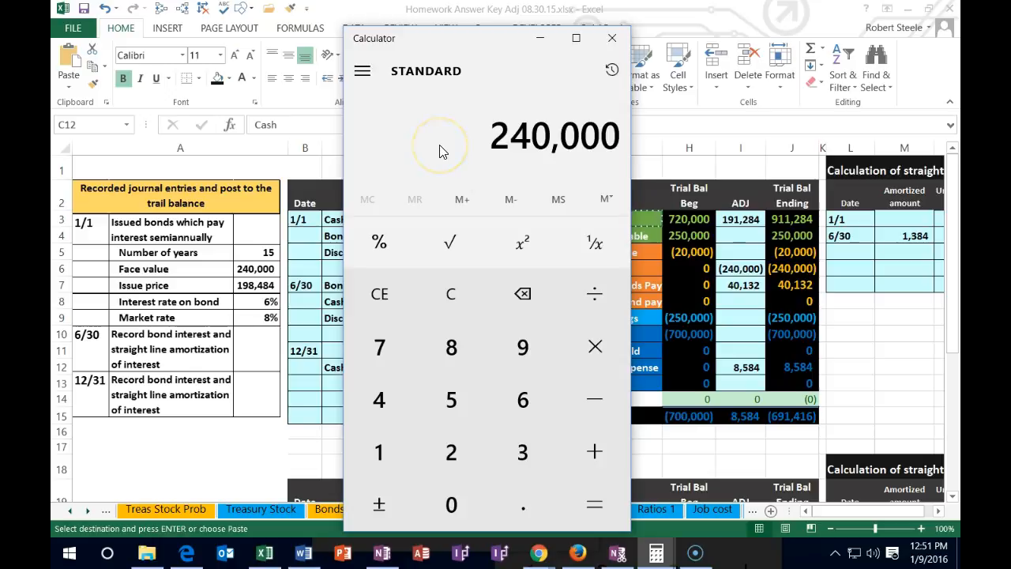
{"action": "key", "text": "asterisk"}
{"action": "left_click", "coordinate": [387, 168]}
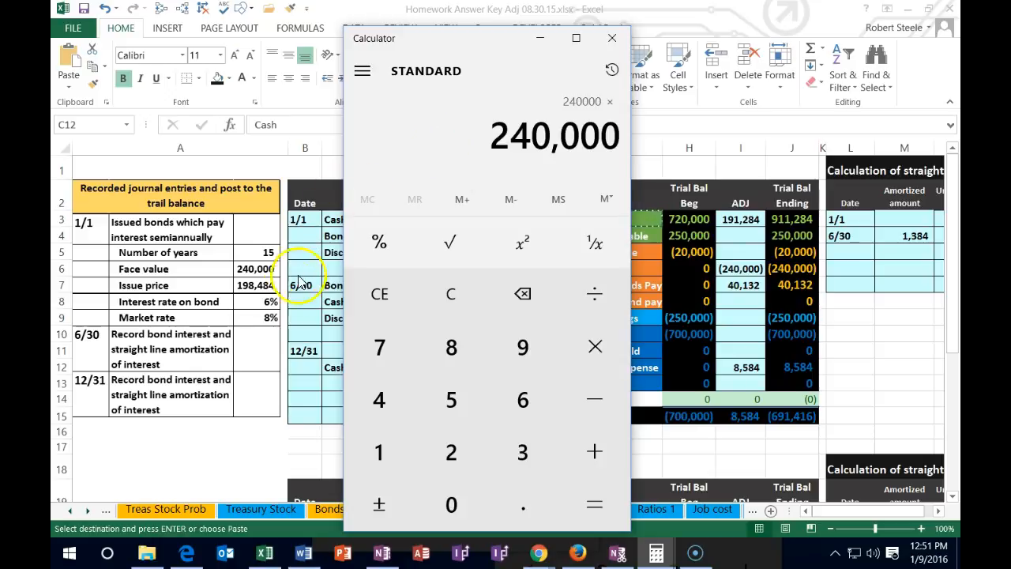
{"action": "left_click", "coordinate": [288, 307]}
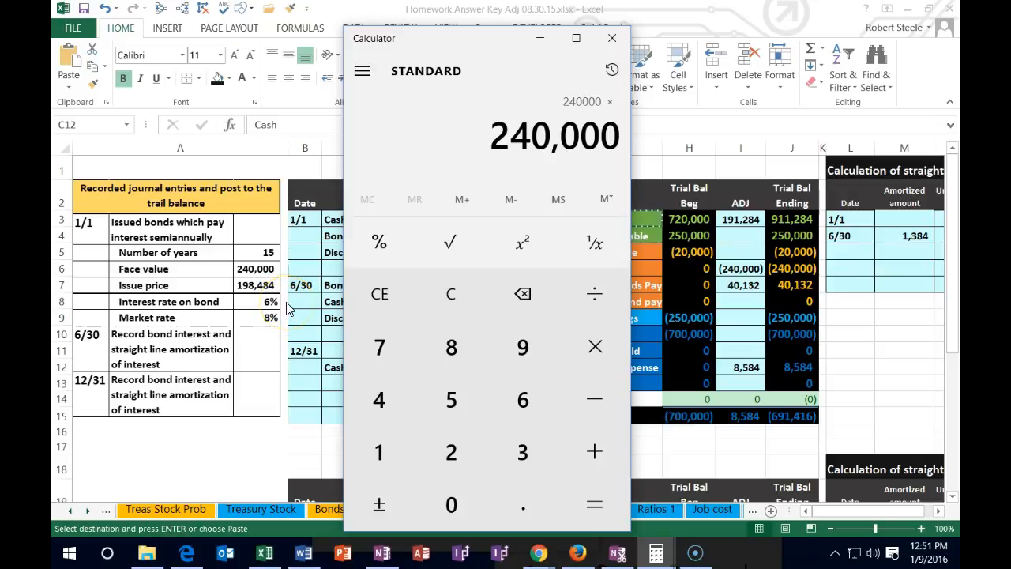
{"action": "type", "text": ".06"}
{"action": "key", "text": "Return"}
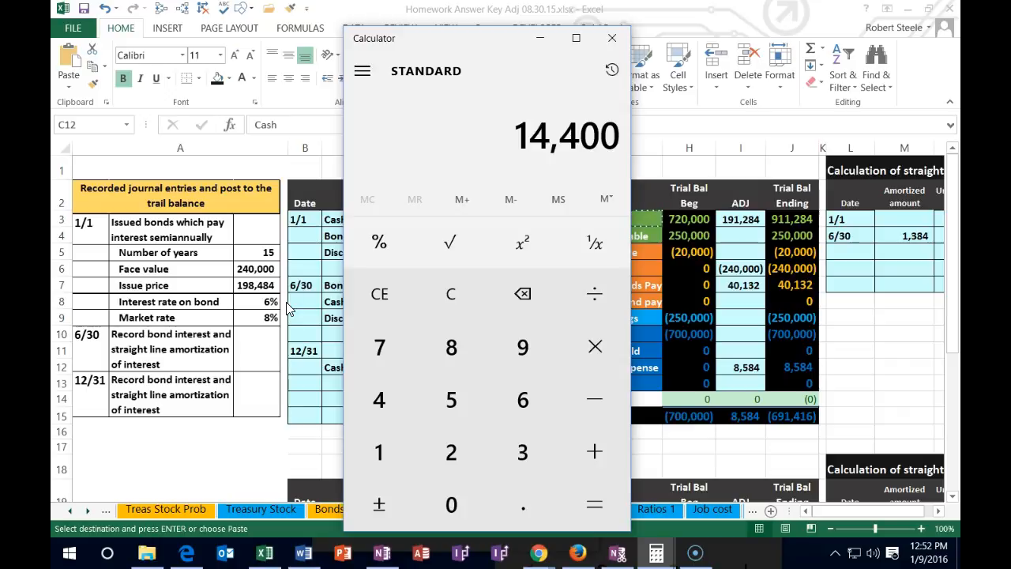
Divide the yearly interest by 12 and multiply it by 6 to get the semiannual payment.
{"action": "key", "text": "slash"}
{"action": "key", "text": "1"}
{"action": "key", "text": "2"}
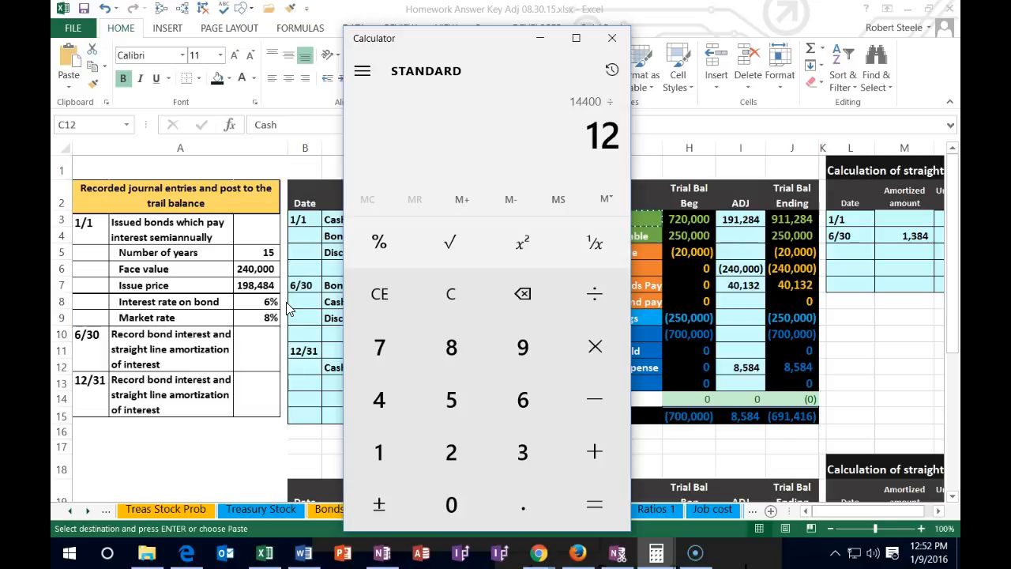
{"action": "key", "text": "Return"}
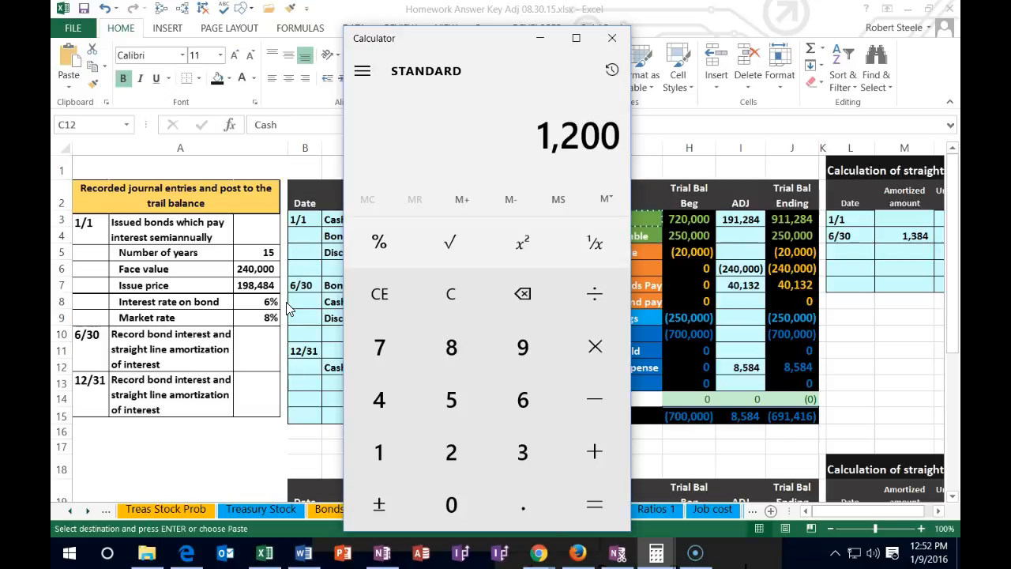
{"action": "key", "text": "asterisk"}
{"action": "key", "text": "6"}
{"action": "key", "text": "Return"}
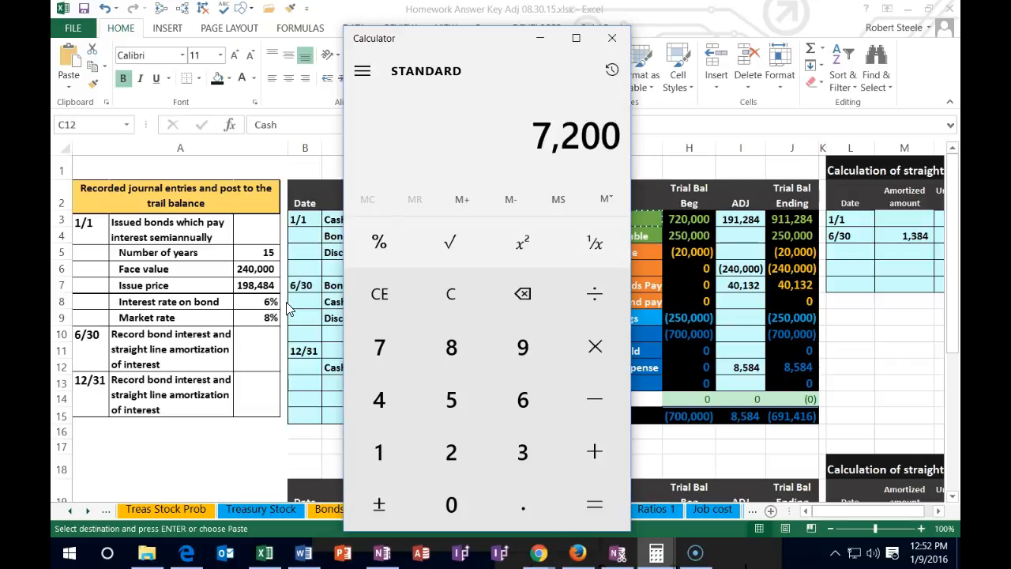
Return to Excel and credit Cash in E12 of the 12/31 entry with -240000*.06/2.
{"action": "key", "text": "alt+Tab"}
{"action": "left_click", "coordinate": [517, 369]}
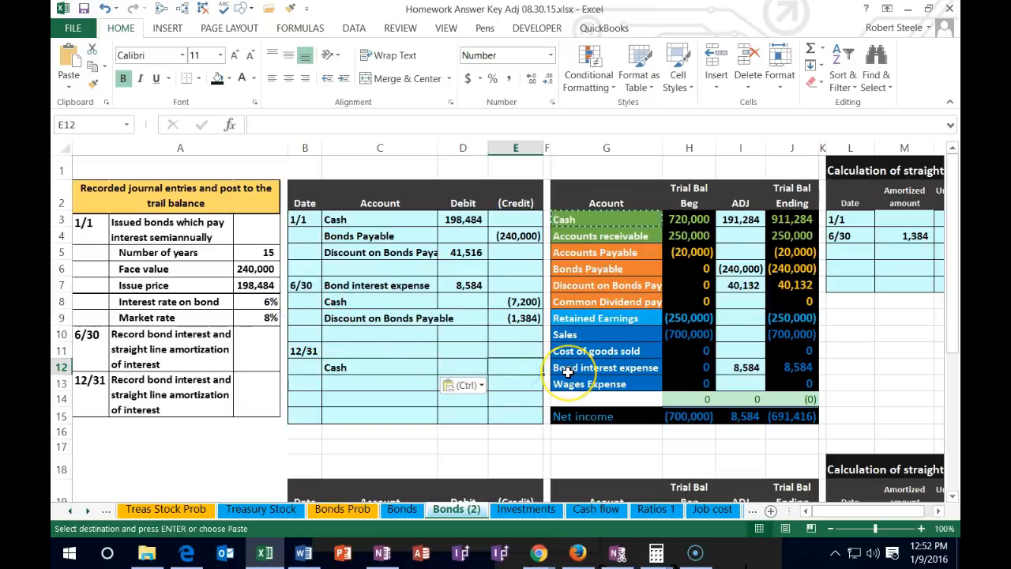
{"action": "type", "text": "-"}
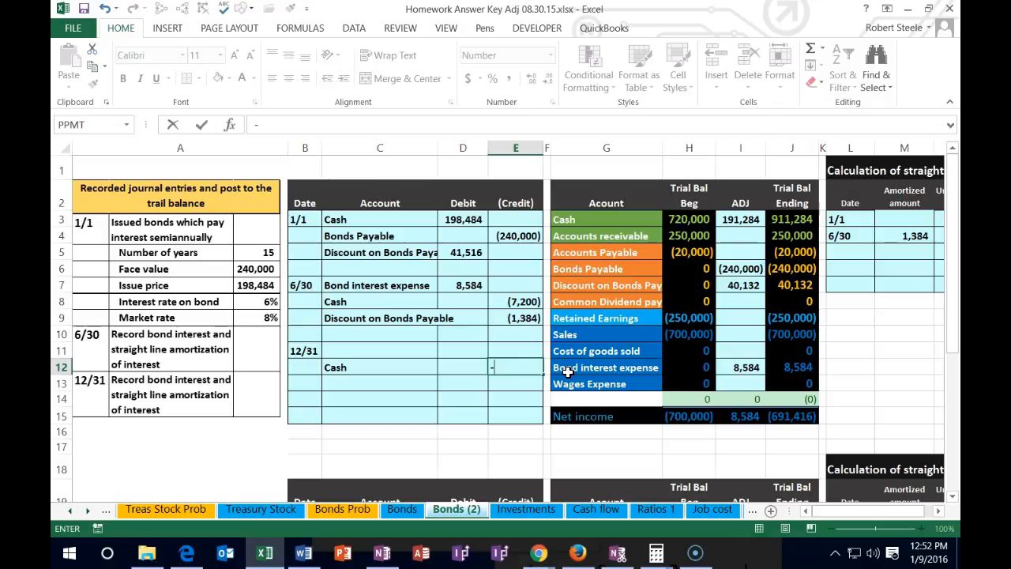
{"action": "type", "text": "240000"}
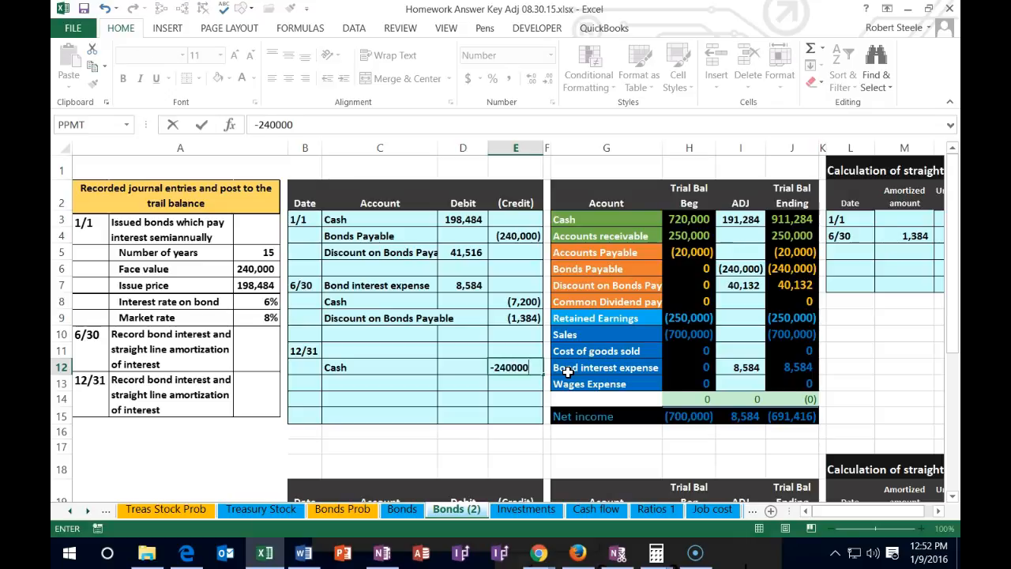
{"action": "type", "text": "*.06/2"}
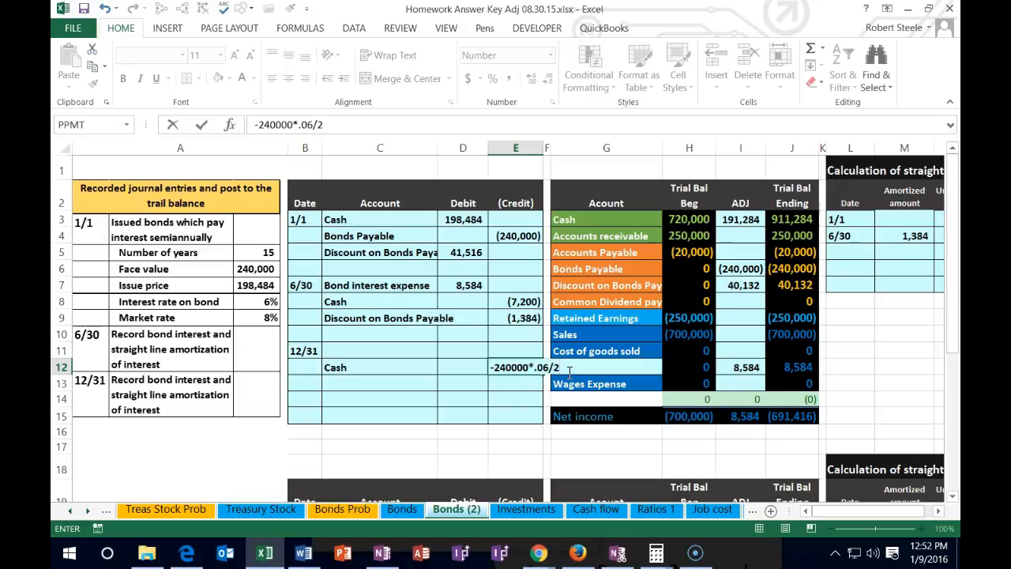
{"action": "key", "text": "ctrl+Return"}
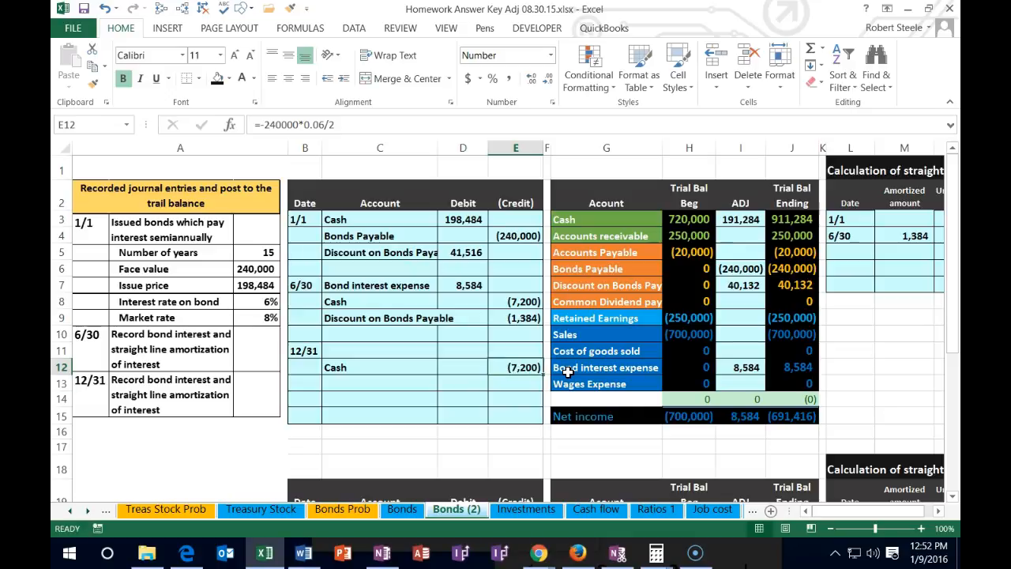
Check the ending Discount on Bonds Payable balance, then enter the date 12/31 in L5 of the straight line amortization table.
{"action": "left_click", "coordinate": [611, 287]}
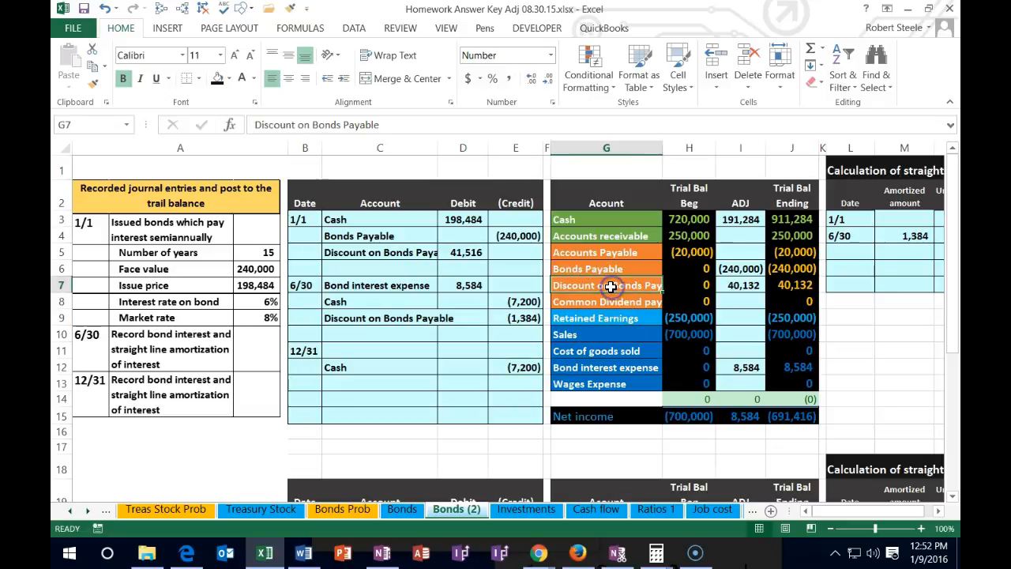
{"action": "key", "text": "Right"}
{"action": "key", "text": "Right"}
{"action": "key", "text": "Right"}
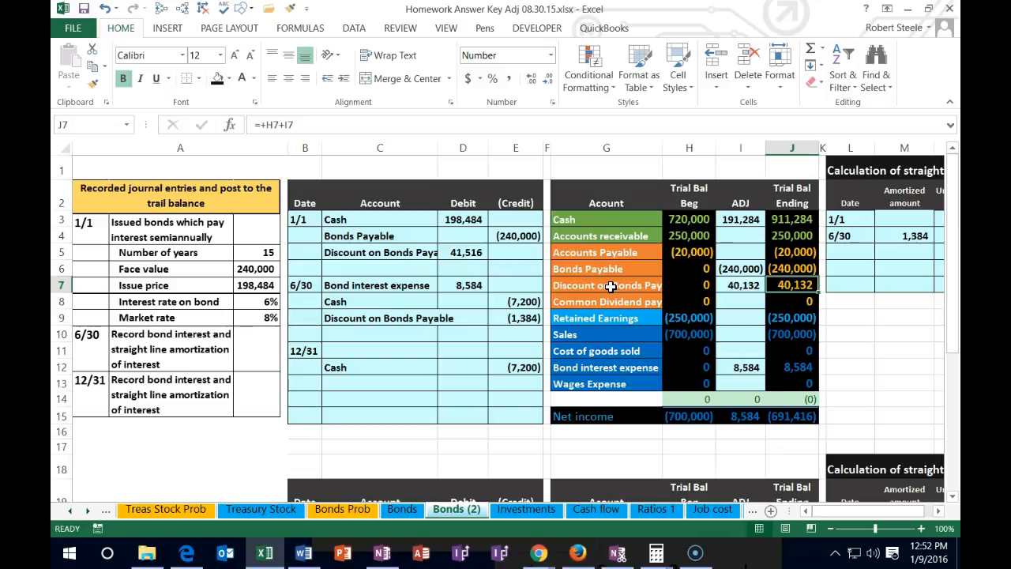
{"action": "key", "text": "Right"}
{"action": "key", "text": "Right"}
{"action": "key", "text": "Right"}
{"action": "key", "text": "Right"}
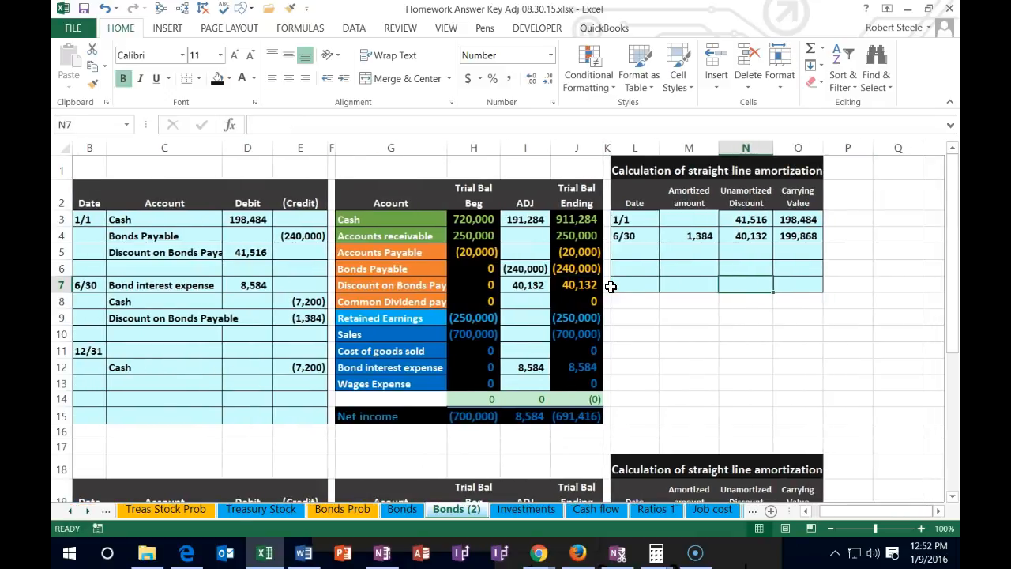
{"action": "key", "text": "Up"}
{"action": "key", "text": "Up"}
{"action": "key", "text": "Left"}
{"action": "key", "text": "Left"}
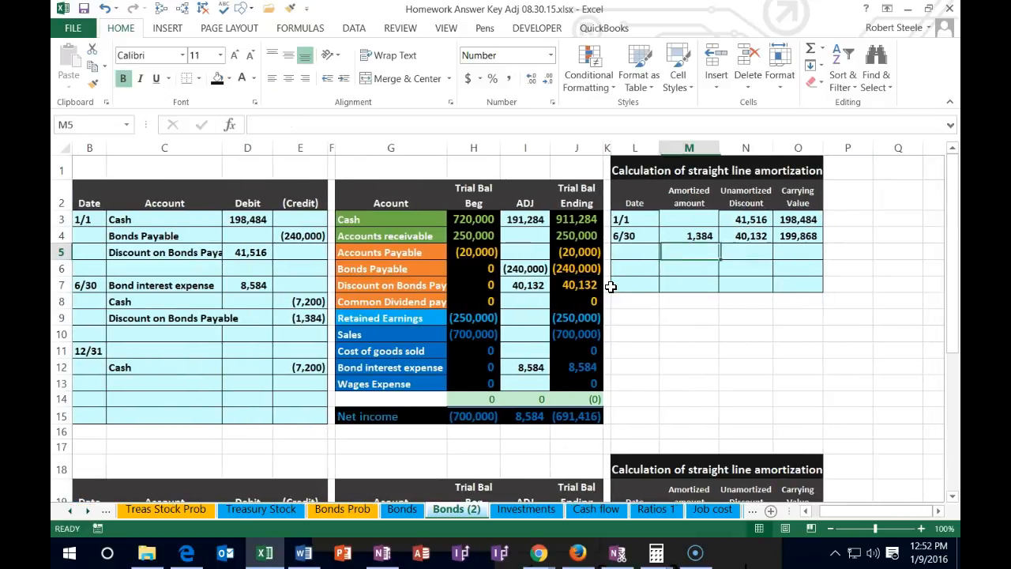
{"action": "type", "text": "12/31"}
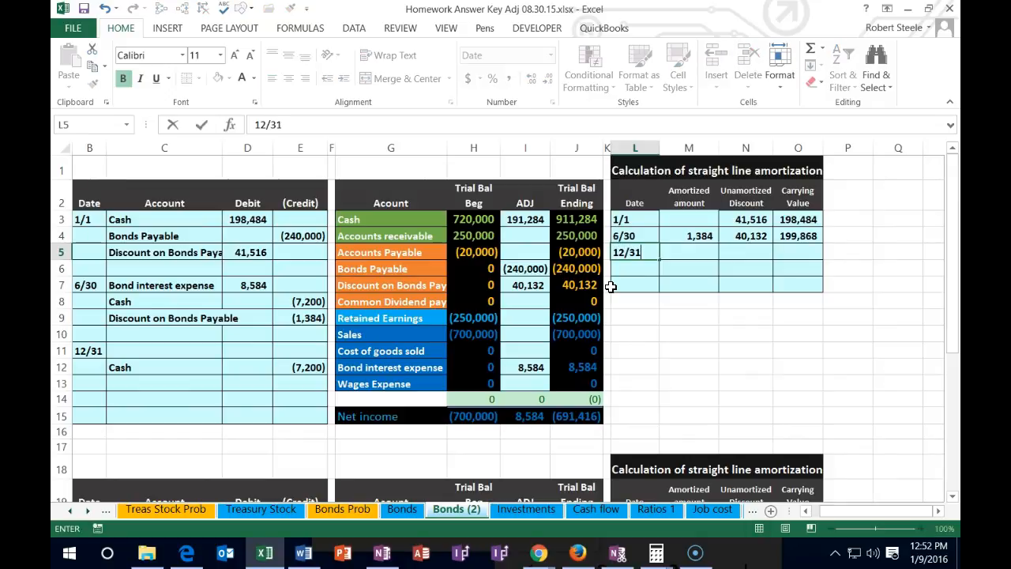
{"action": "key", "text": "Right"}
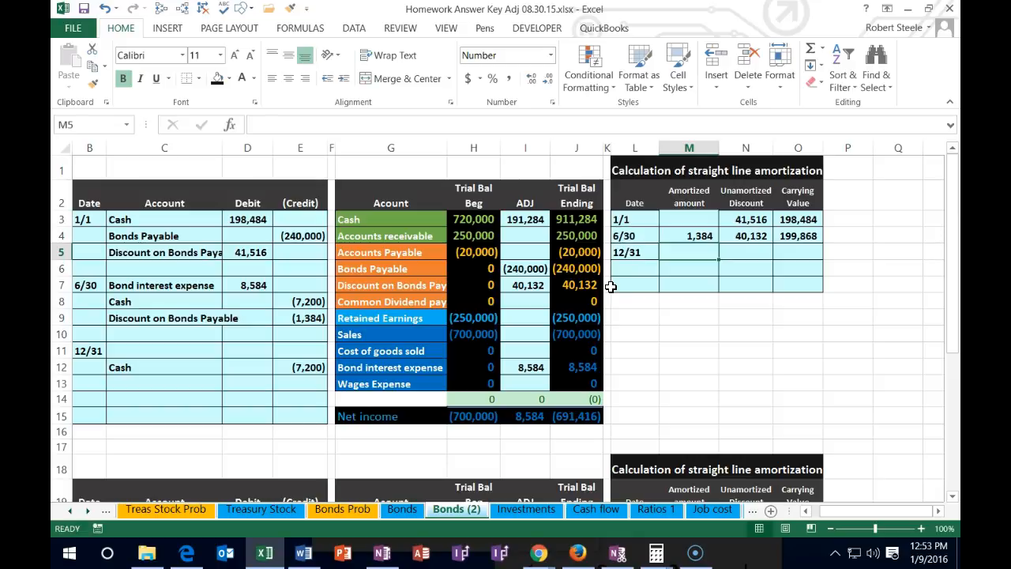
Switch to Calculator and divide the 41,516 bond discount by 15 years, then by 2 for the semiannual amortization.
{"action": "key", "text": "alt+Tab"}
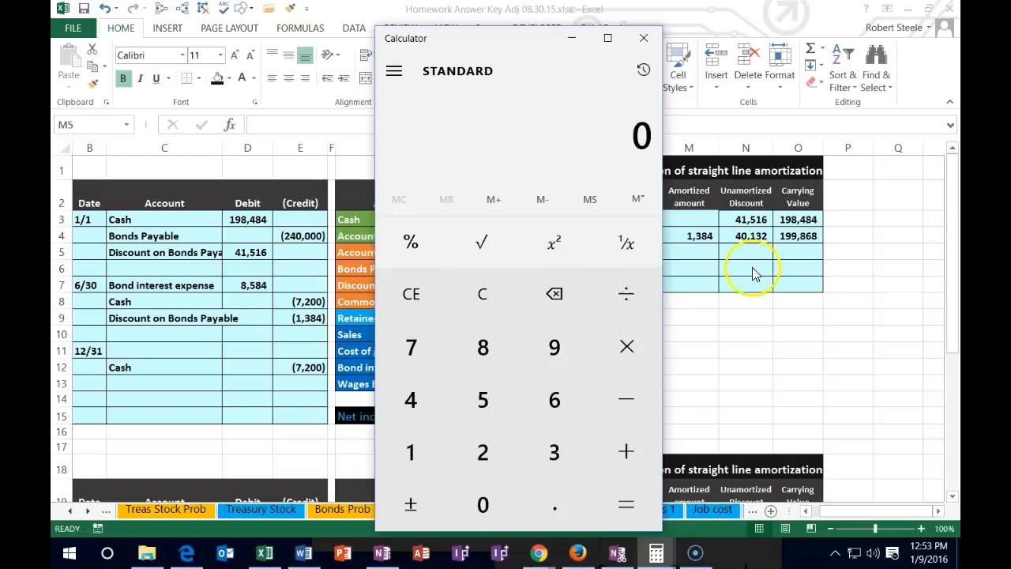
{"action": "type", "text": "41516 ÷ "}
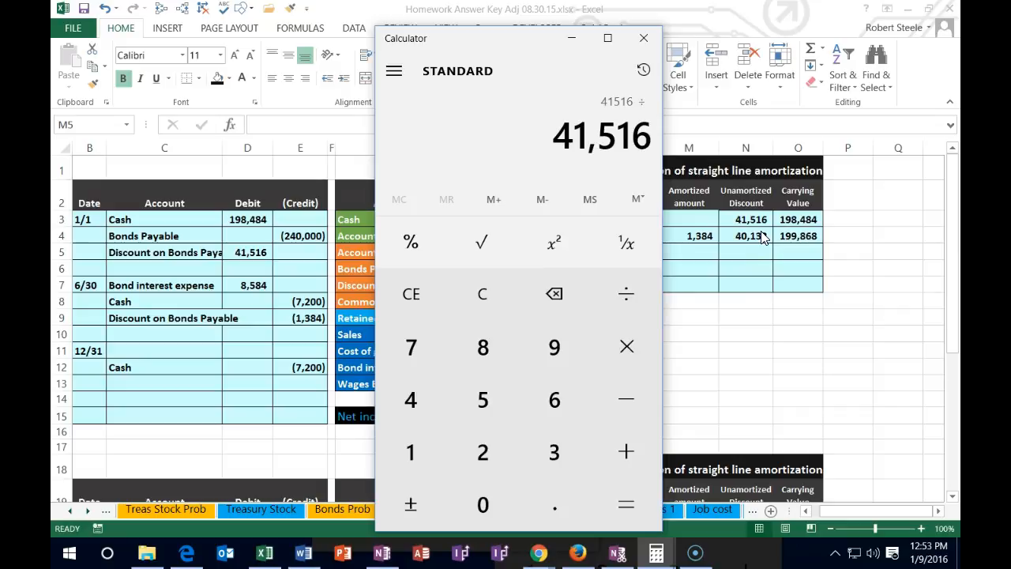
{"action": "type", "text": "15"}
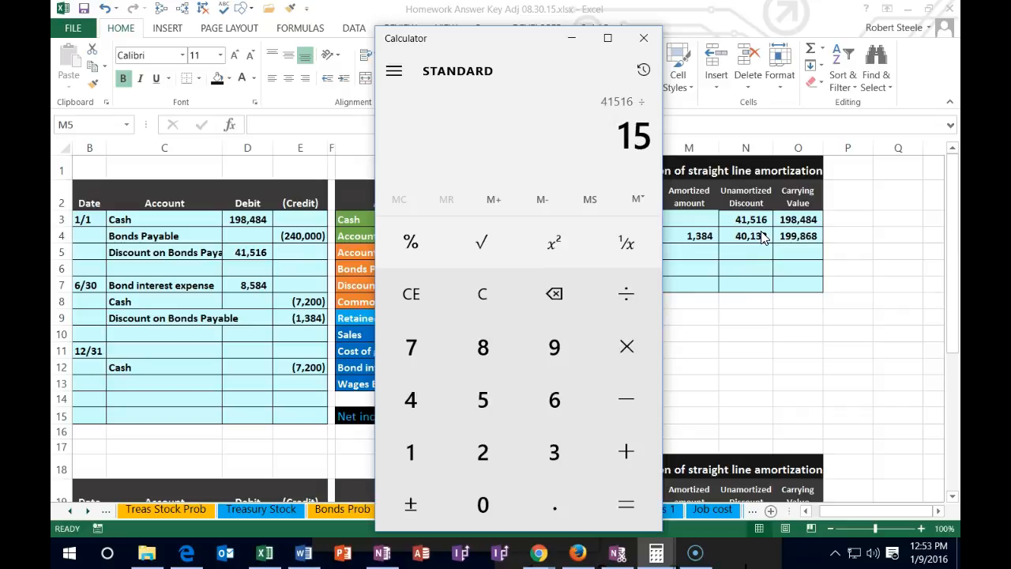
{"action": "key", "text": "Return"}
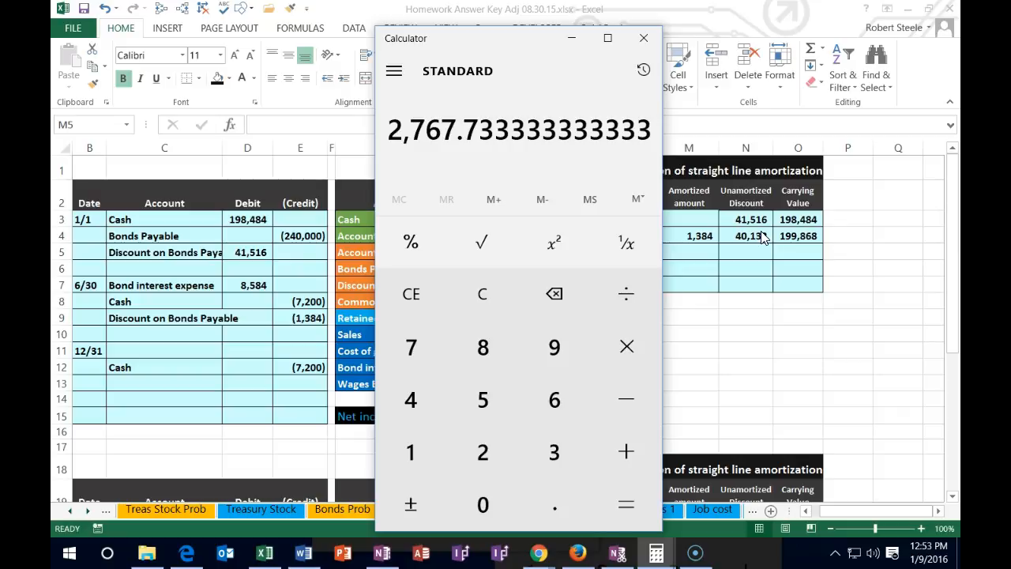
{"action": "key", "text": "slash"}
{"action": "key", "text": "2"}
{"action": "key", "text": "Return"}
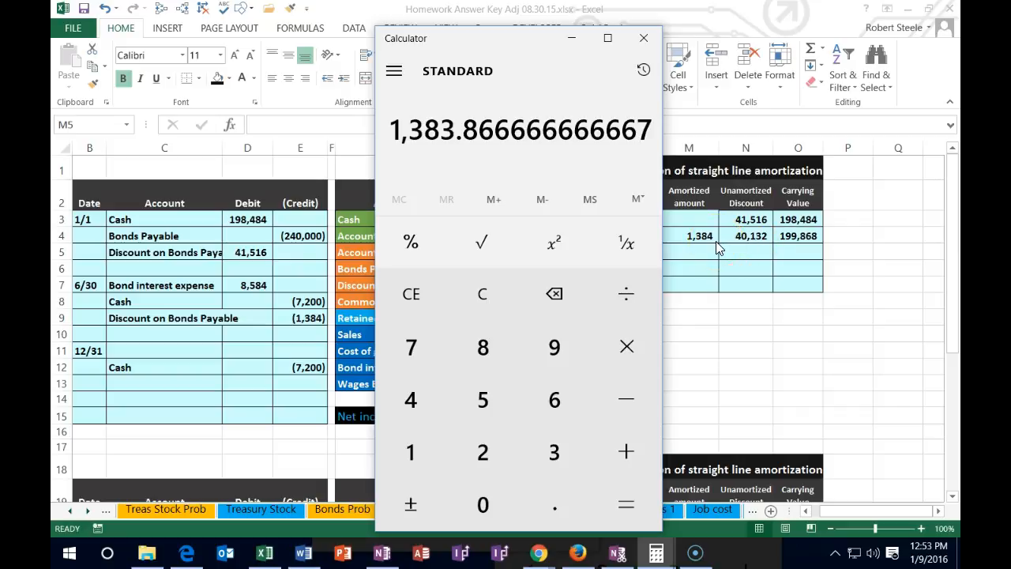
Clear the calculator and cross-check the semiannual amortization by dividing 41,516 by 30 periods.
{"action": "left_click", "coordinate": [481, 294]}
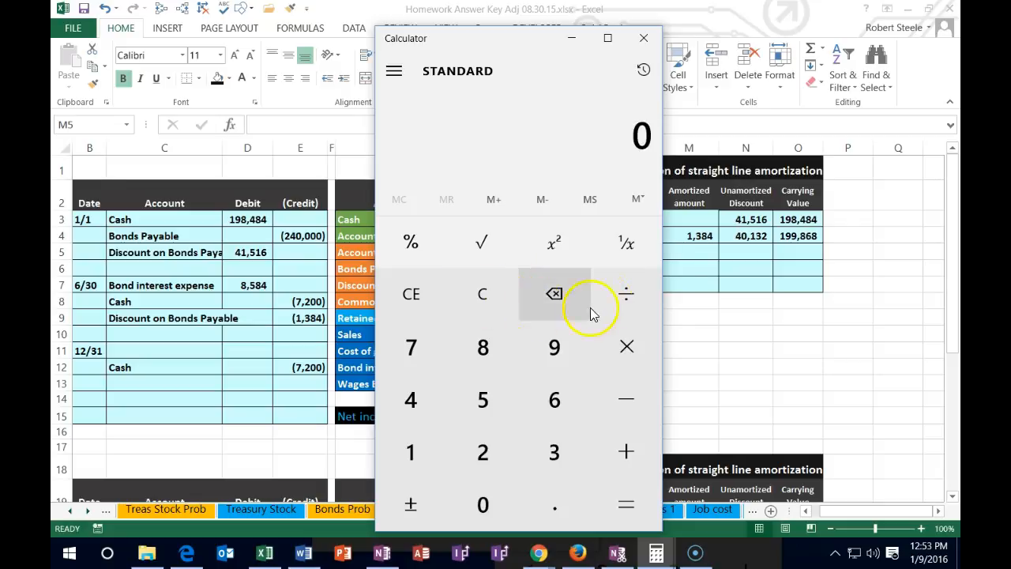
{"action": "type", "text": "41516"}
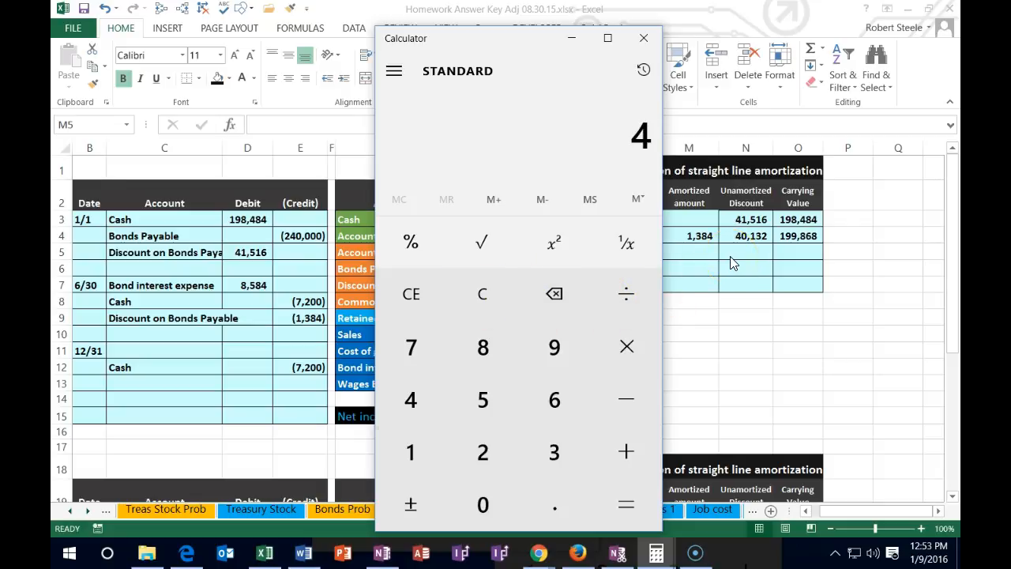
{"action": "key", "text": "slash"}
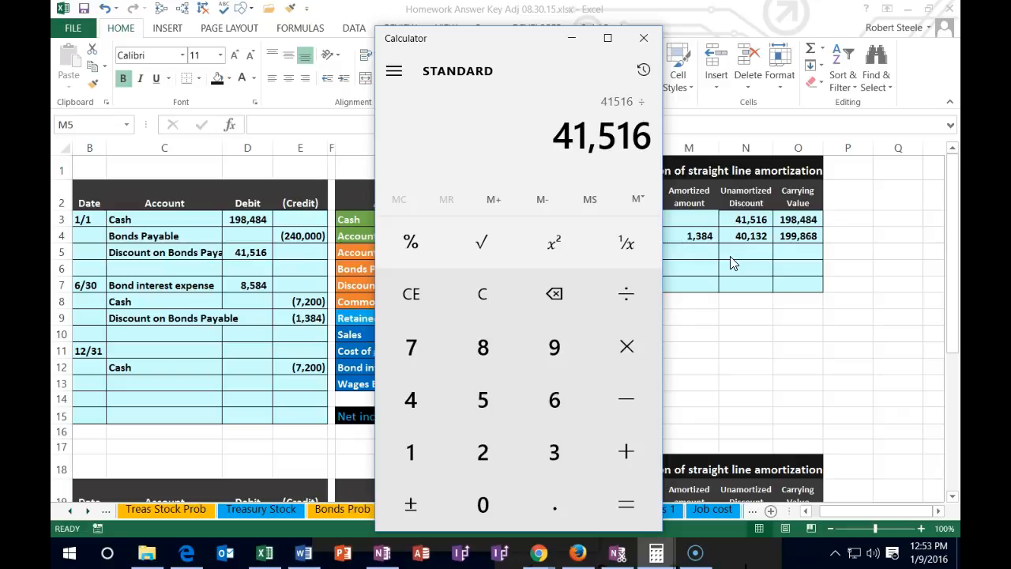
{"action": "type", "text": "30"}
{"action": "key", "text": "Return"}
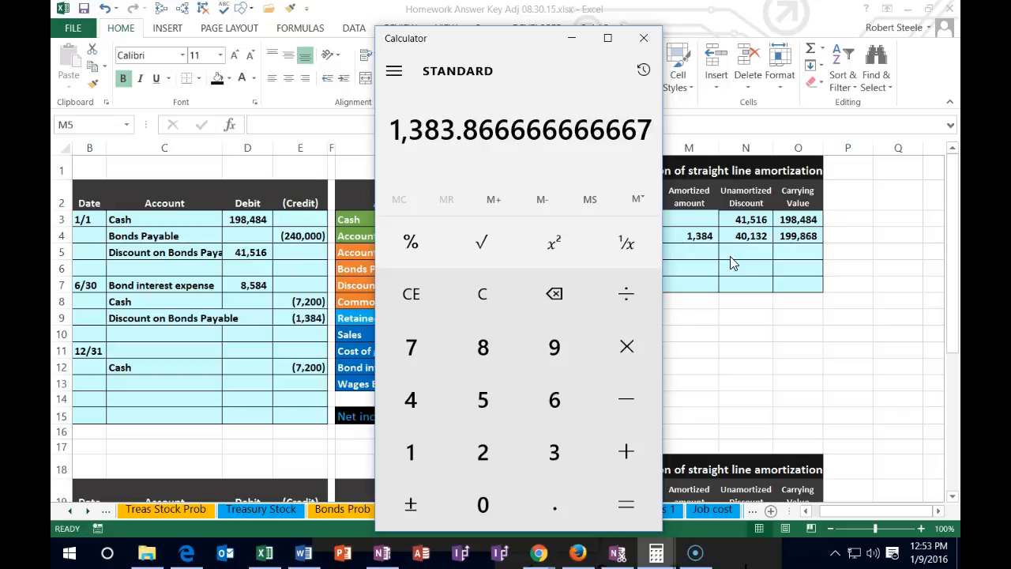
Return to Excel and set the 12/31 amortized amount in M5 to the formula =M4.
{"action": "left_click", "coordinate": [698, 252]}
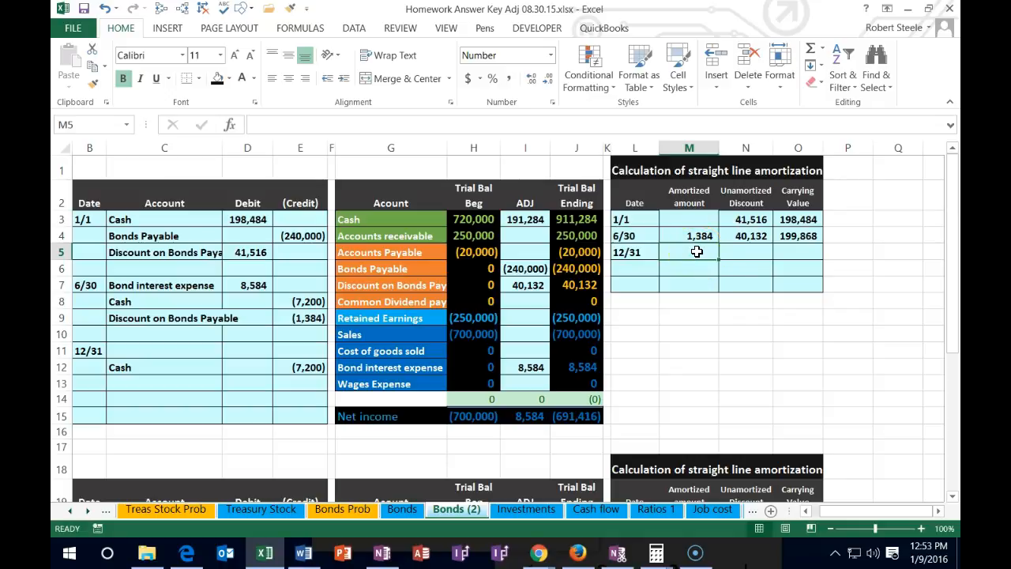
{"action": "type", "text": "="}
{"action": "key", "text": "Up"}
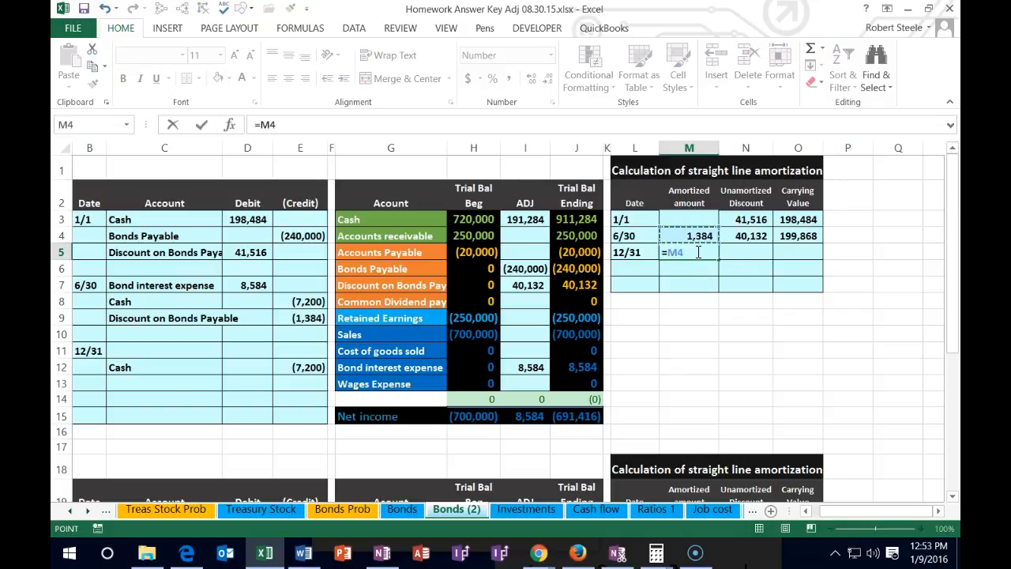
{"action": "key", "text": "Return"}
Review the 6/30 unamortized discount formula, then compute the 12/31 unamortized discount in N5 with =N4-M5.
{"action": "key", "text": "Right"}
{"action": "key", "text": "Up"}
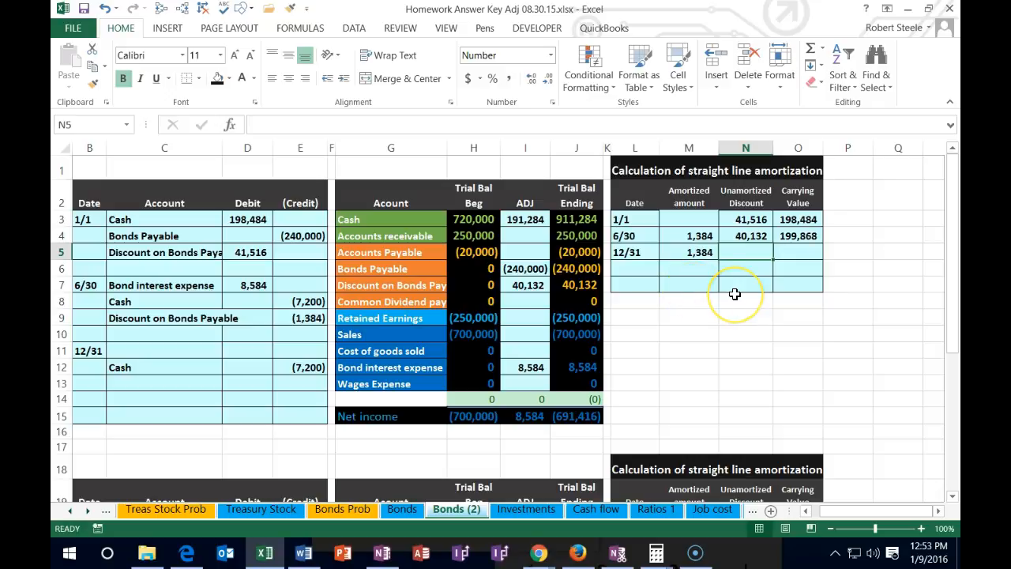
{"action": "left_click", "coordinate": [752, 236]}
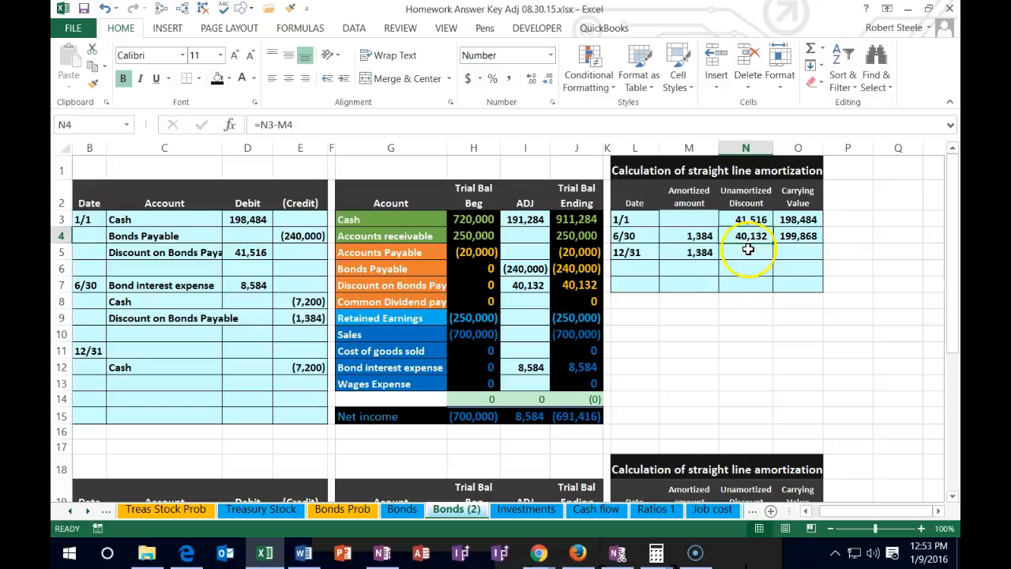
{"action": "left_click", "coordinate": [747, 252]}
{"action": "left_click", "coordinate": [701, 252]}
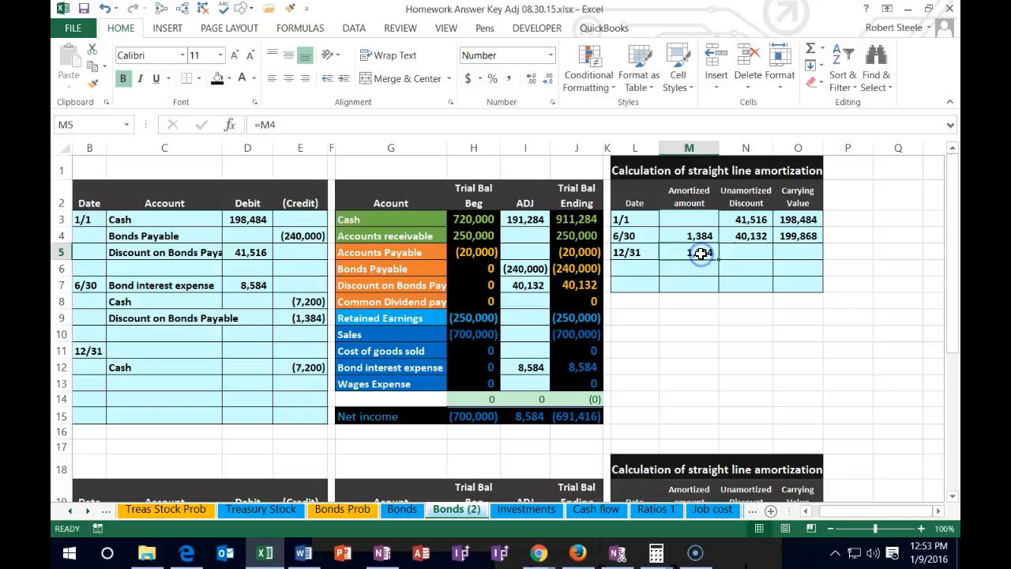
{"action": "left_click", "coordinate": [733, 250]}
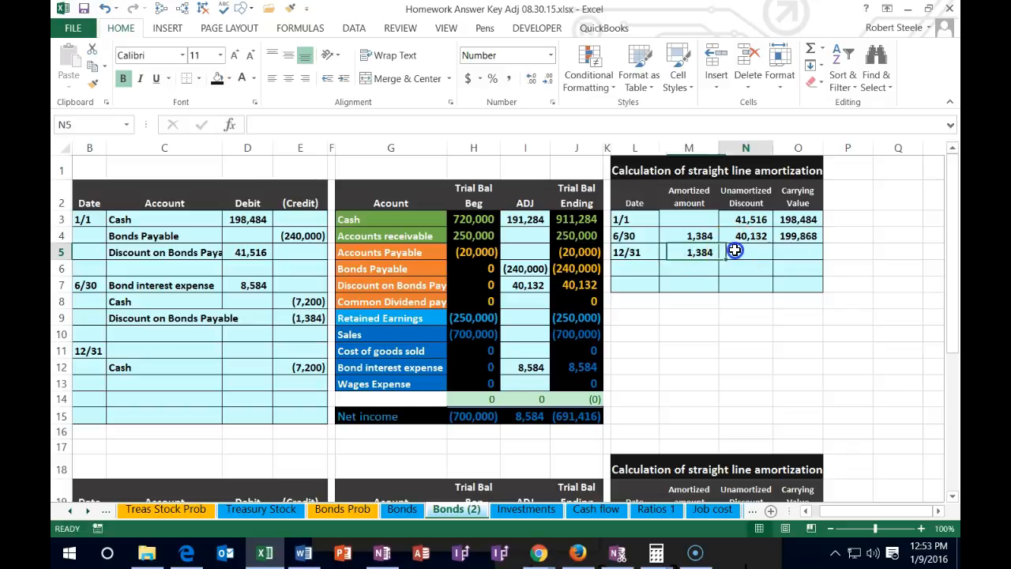
{"action": "type", "text": "="}
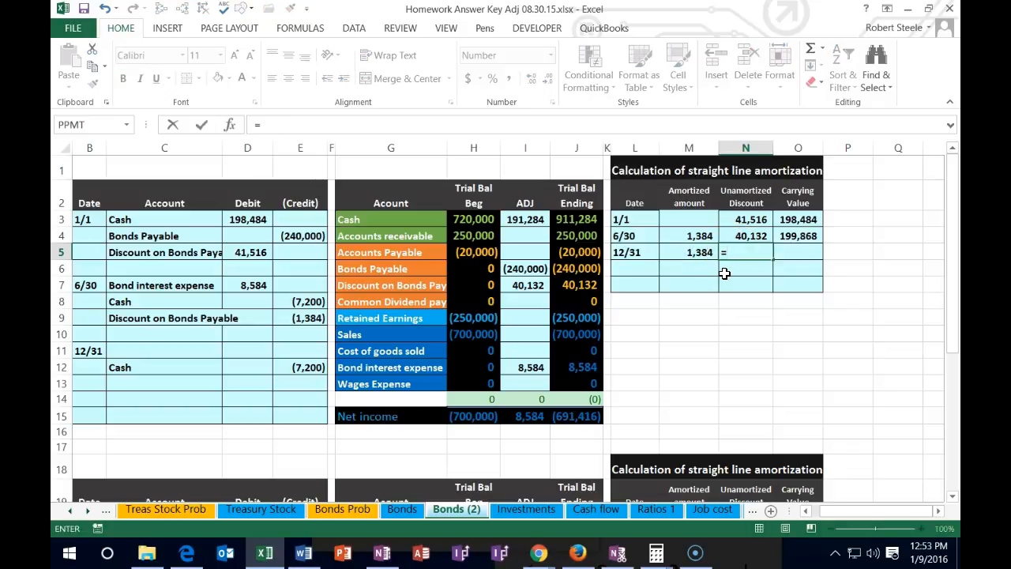
{"action": "left_click", "coordinate": [739, 234]}
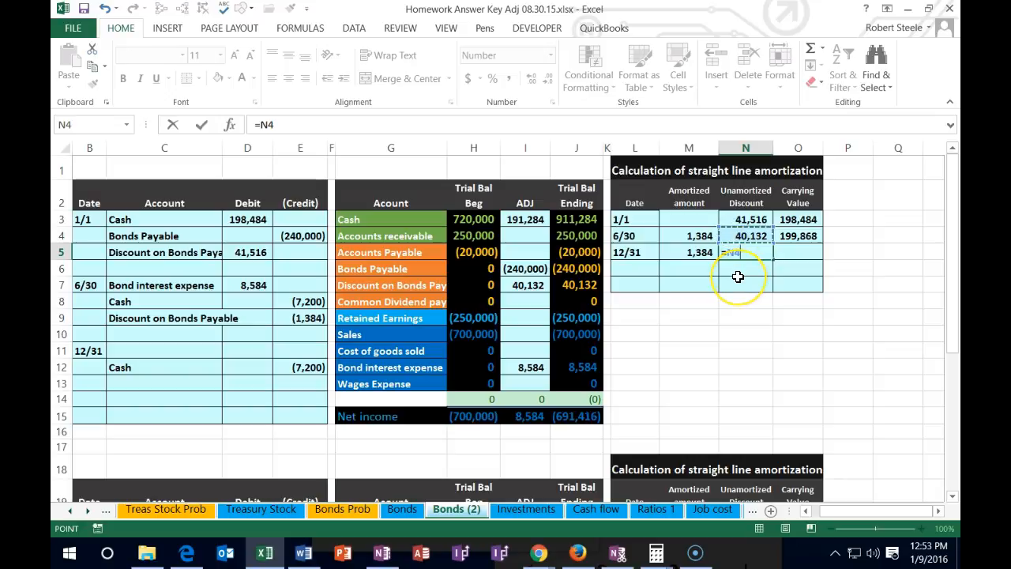
{"action": "type", "text": "-"}
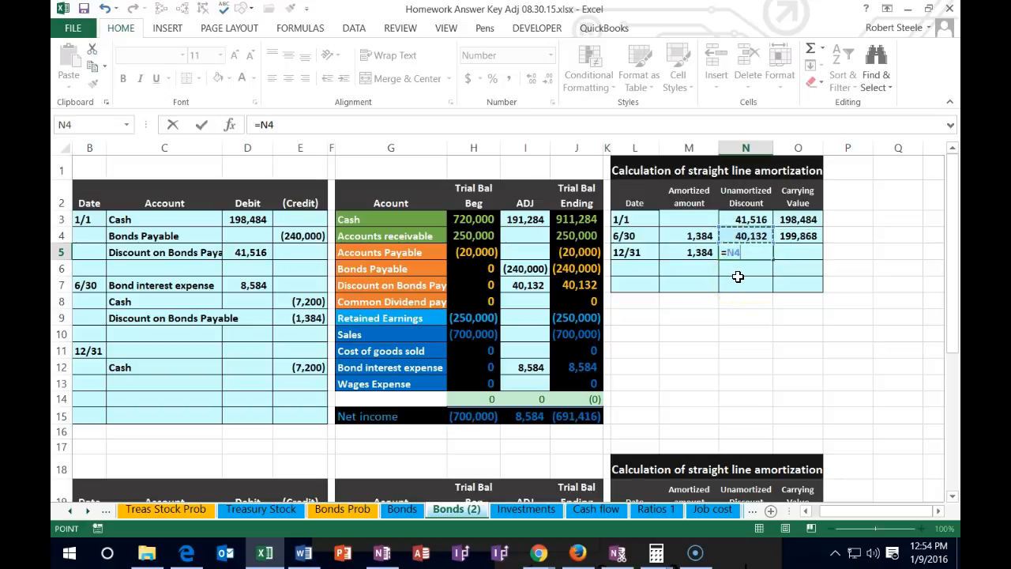
{"action": "left_click", "coordinate": [693, 252]}
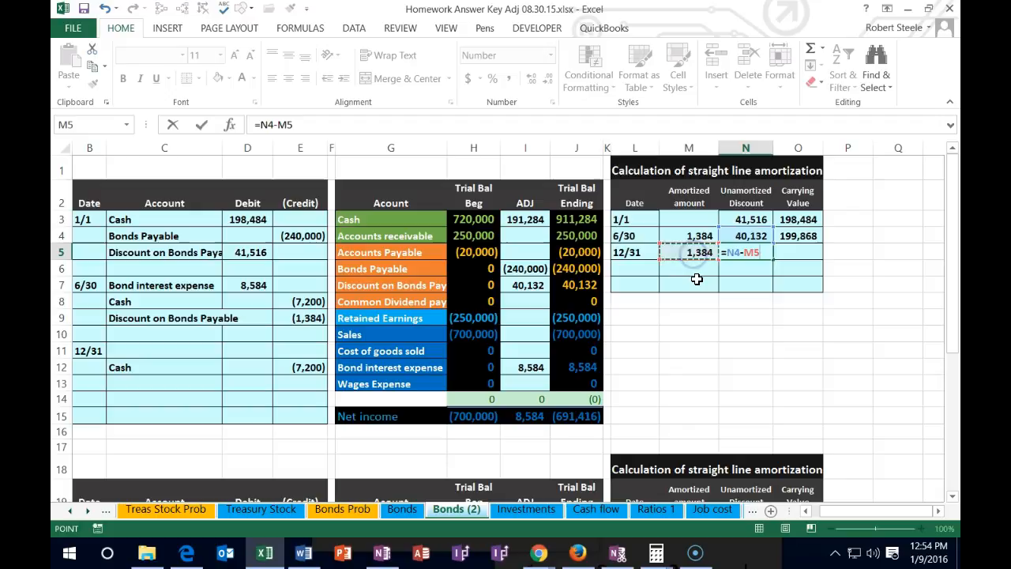
{"action": "key", "text": "ctrl+Return"}
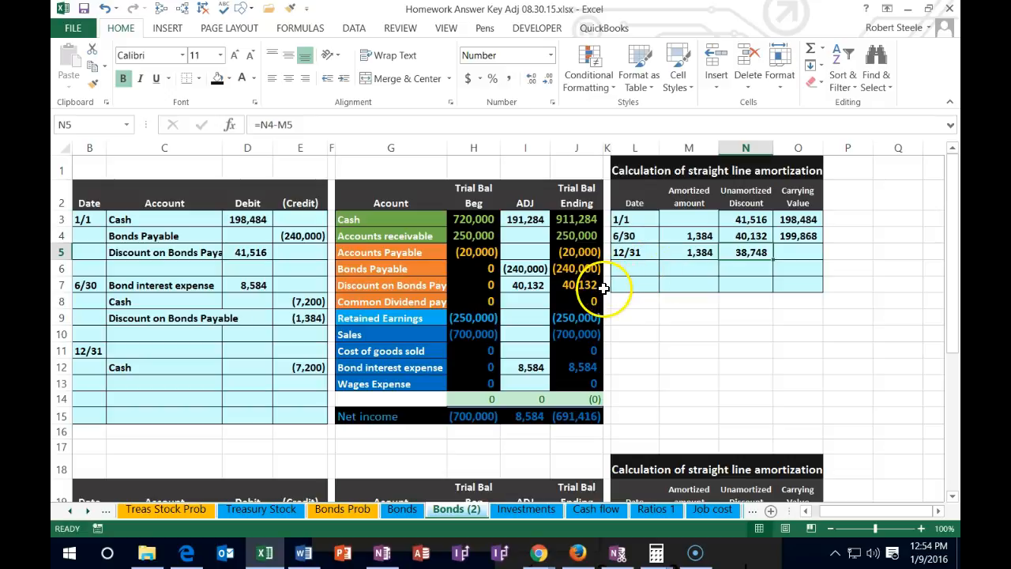
Compute the 12/31 carrying value in O5 with the formula =240000-N5.
{"action": "left_click", "coordinate": [793, 256]}
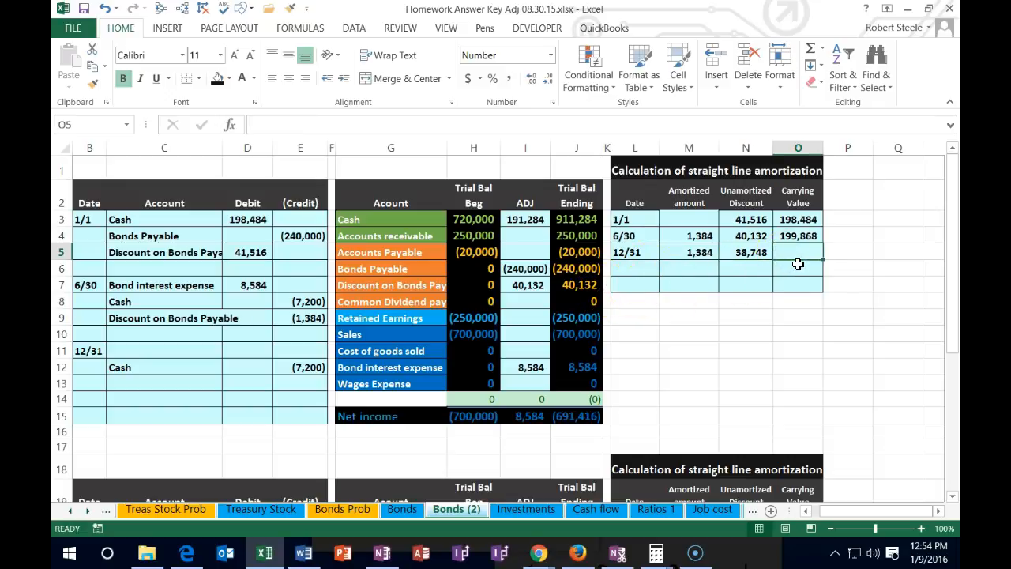
{"action": "type", "text": "="}
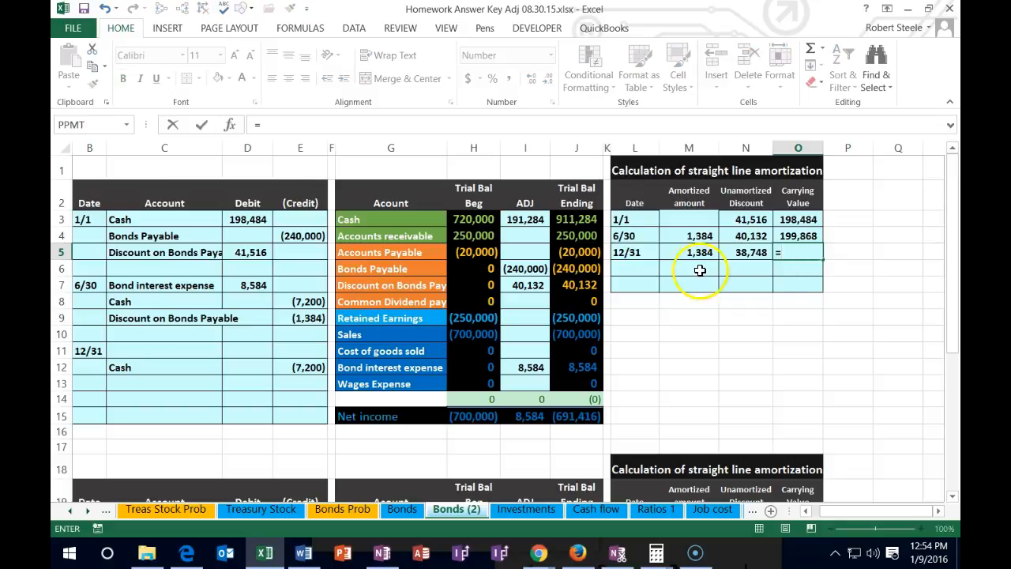
{"action": "type", "text": "240000-"}
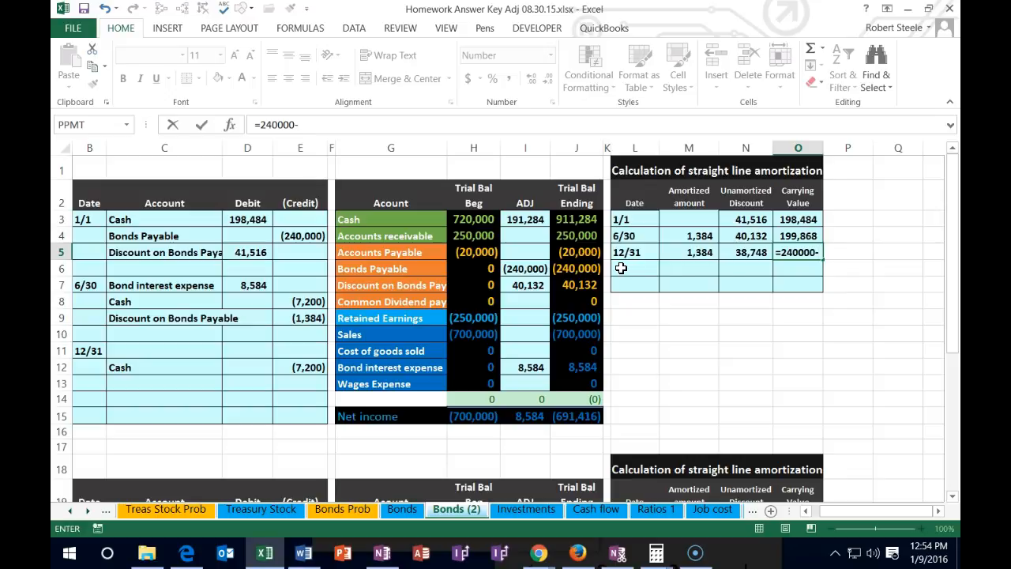
{"action": "left_click", "coordinate": [754, 253]}
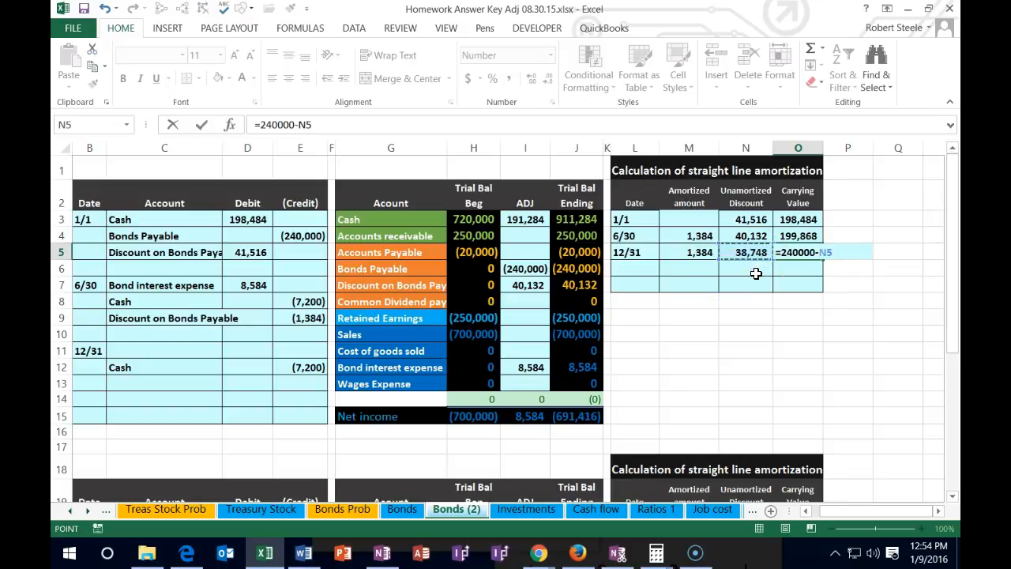
{"action": "key", "text": "Return"}
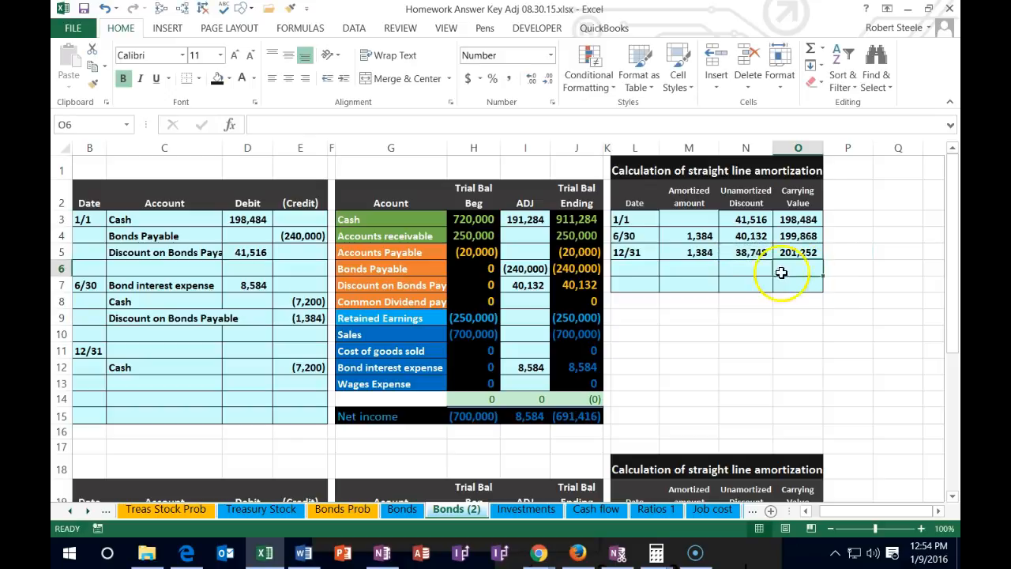
{"action": "left_click", "coordinate": [800, 251]}
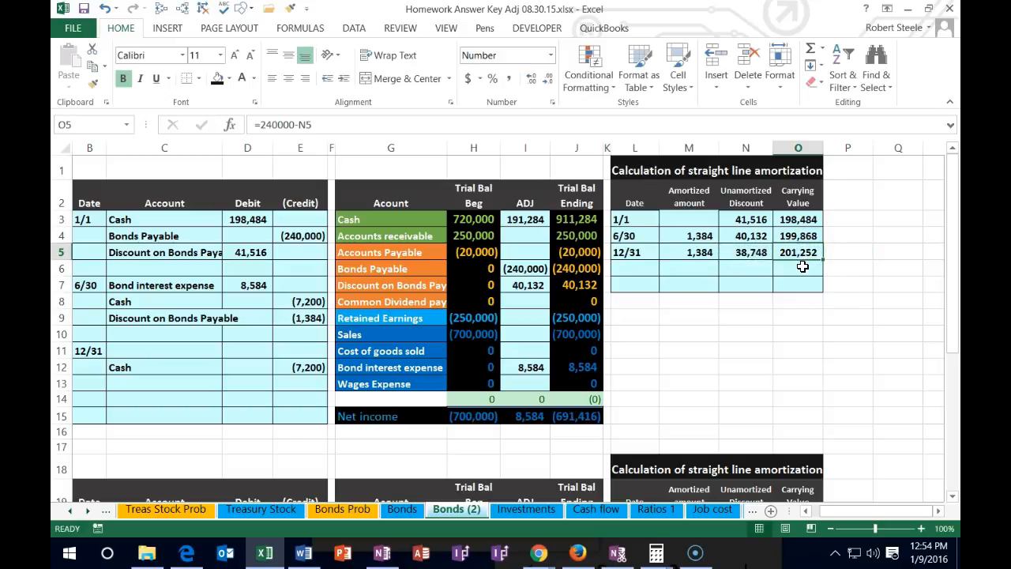
Copy the Discount on Bonds Payable account name from the trial balance into C13 of the 12/31 entry, as values only.
{"action": "key", "text": "Left"}
{"action": "key", "text": "Left"}
{"action": "key", "text": "Left"}
{"action": "key", "text": "Left"}
{"action": "key", "text": "Left"}
{"action": "key", "text": "Left"}
{"action": "key", "text": "Left"}
{"action": "key", "text": "Left"}
{"action": "key", "text": "Left"}
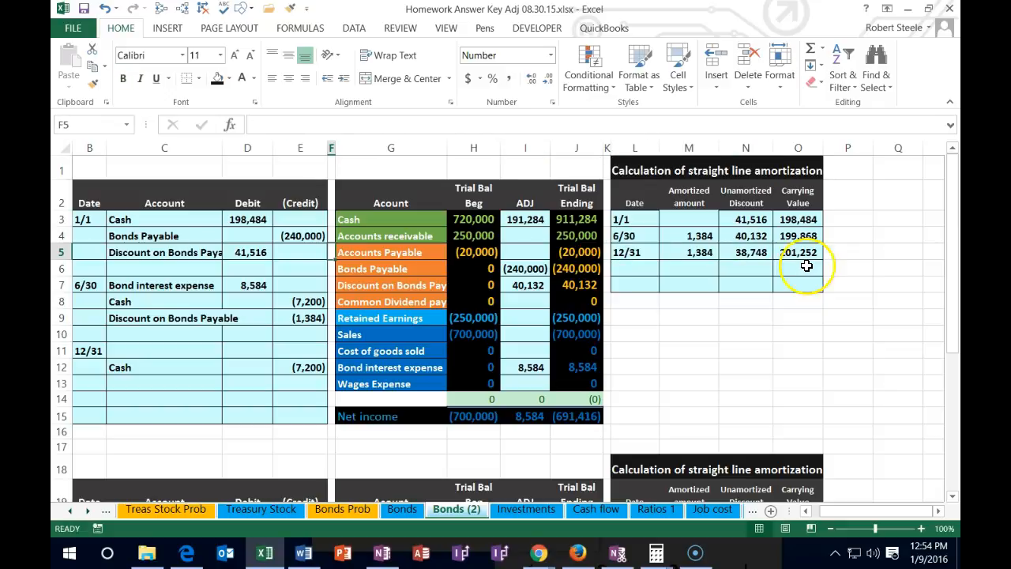
{"action": "left_click", "coordinate": [399, 289]}
{"action": "left_click_drag", "start_coordinate": [400, 289], "coordinate": [588, 284]}
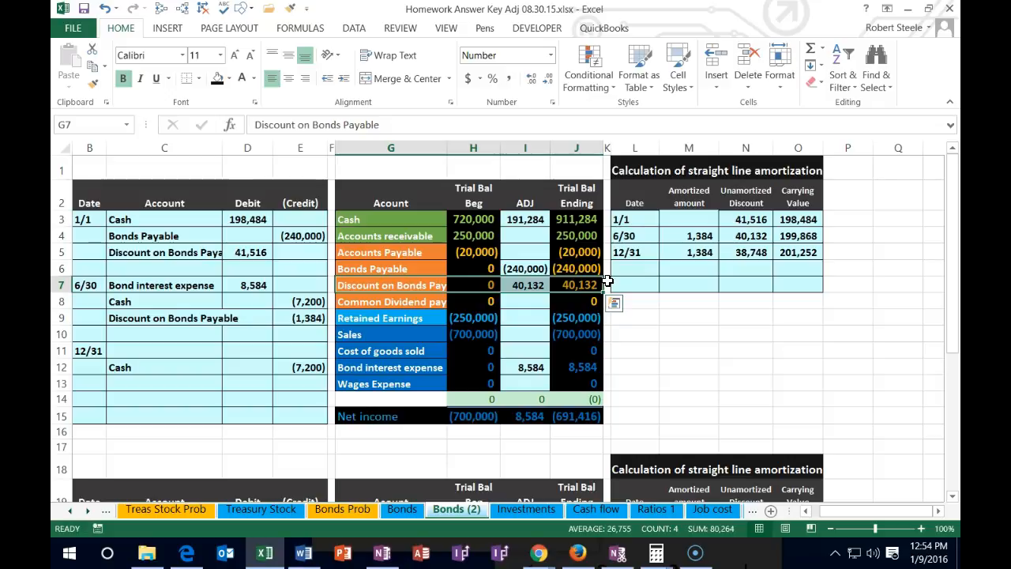
{"action": "left_click", "coordinate": [435, 283]}
{"action": "right_click", "coordinate": [429, 281]}
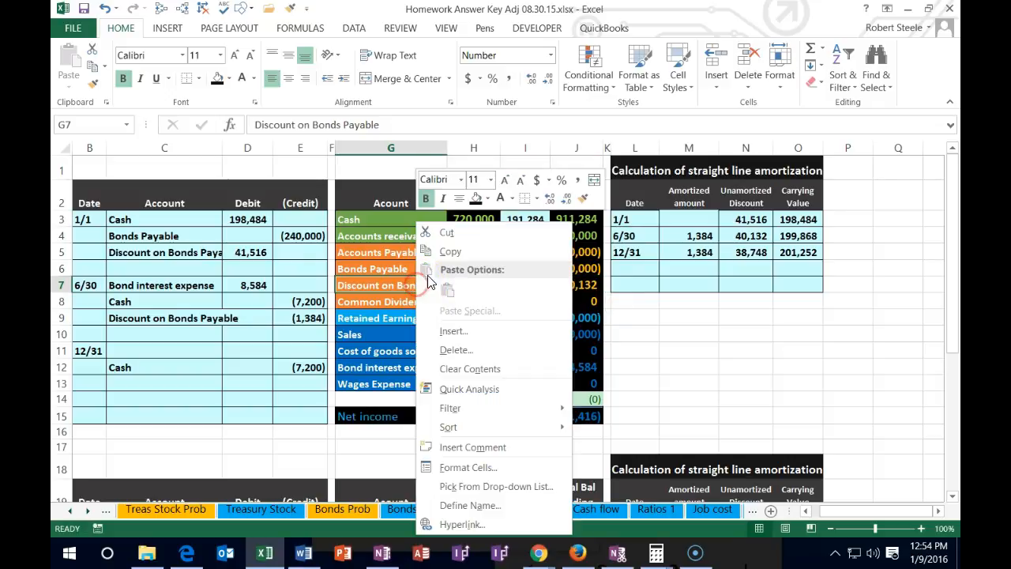
{"action": "left_click", "coordinate": [451, 251]}
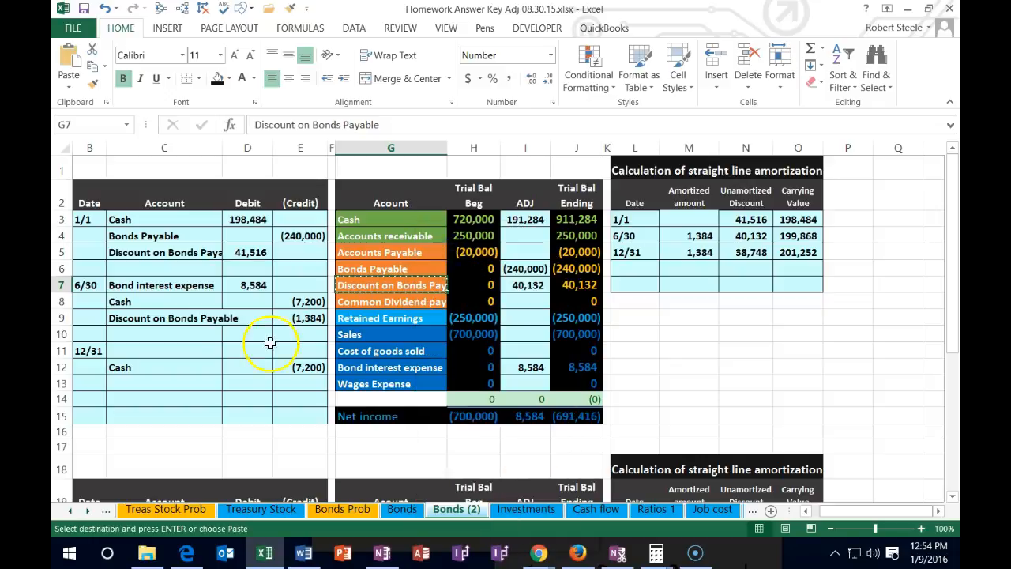
{"action": "left_click", "coordinate": [157, 383]}
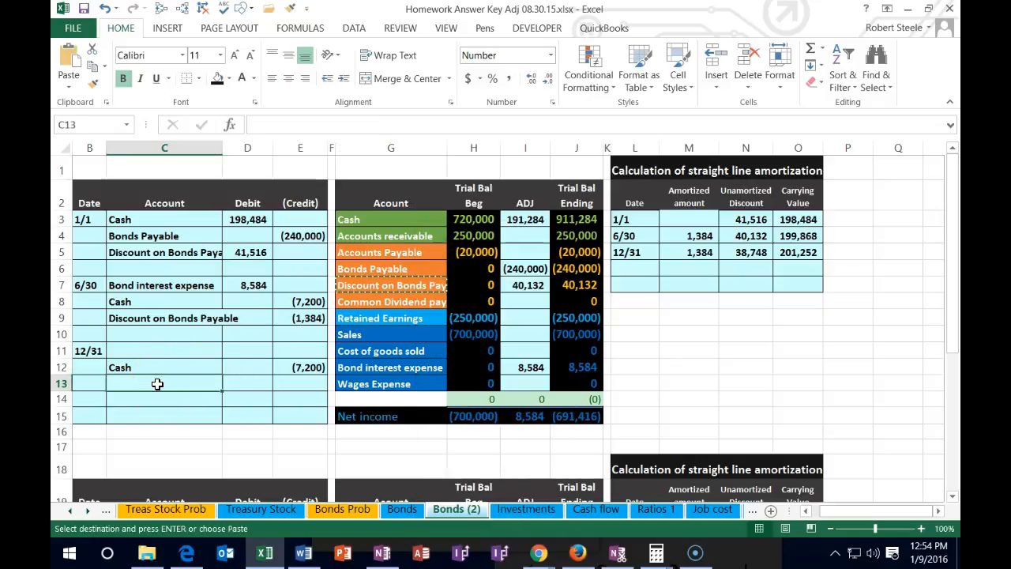
{"action": "right_click", "coordinate": [157, 384]}
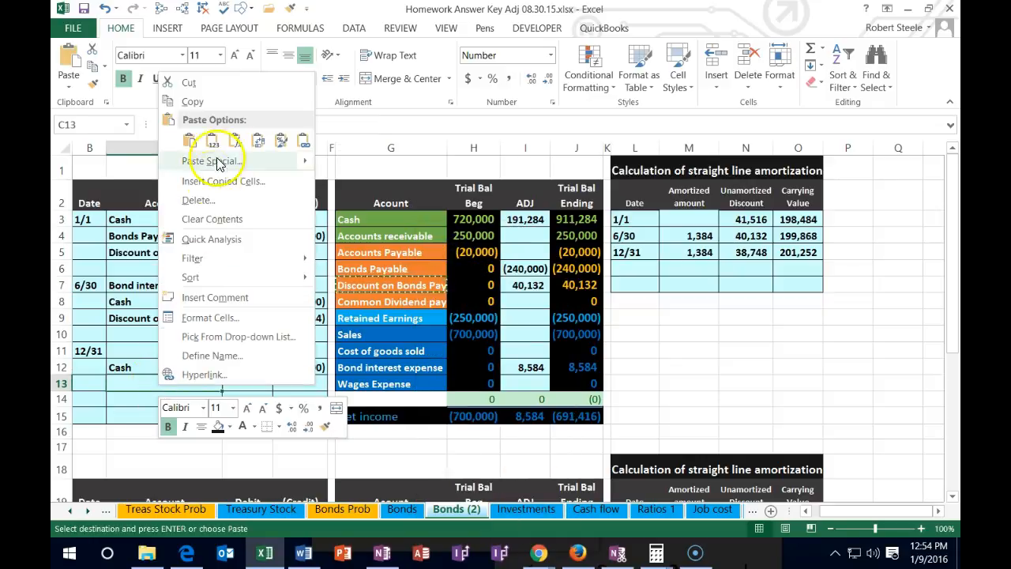
{"action": "left_click", "coordinate": [213, 140]}
Credit Discount on Bonds Payable in E13 with the 12/31 amortized amount, using the formula =-M5.
{"action": "left_click", "coordinate": [291, 383]}
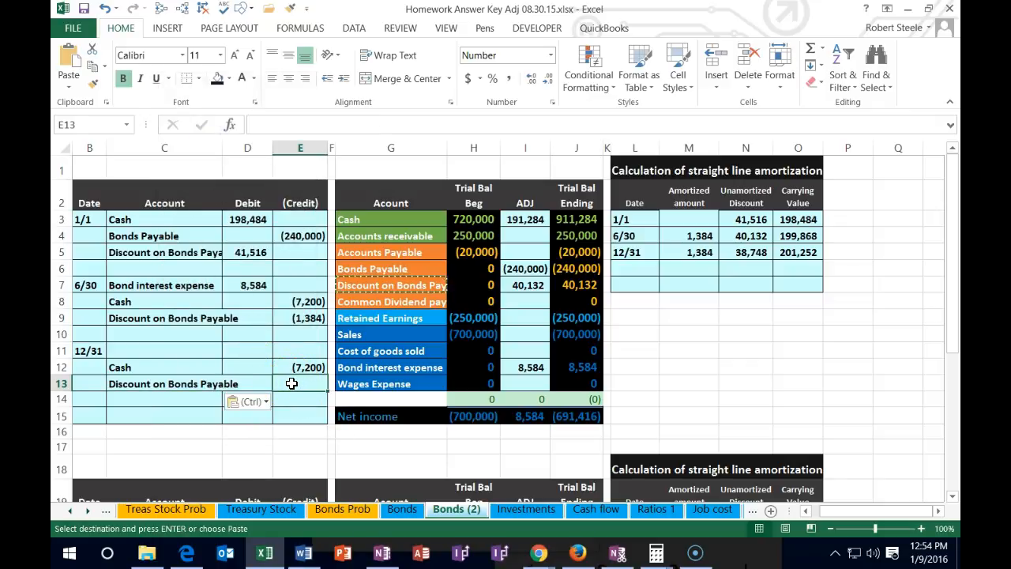
{"action": "type", "text": "-"}
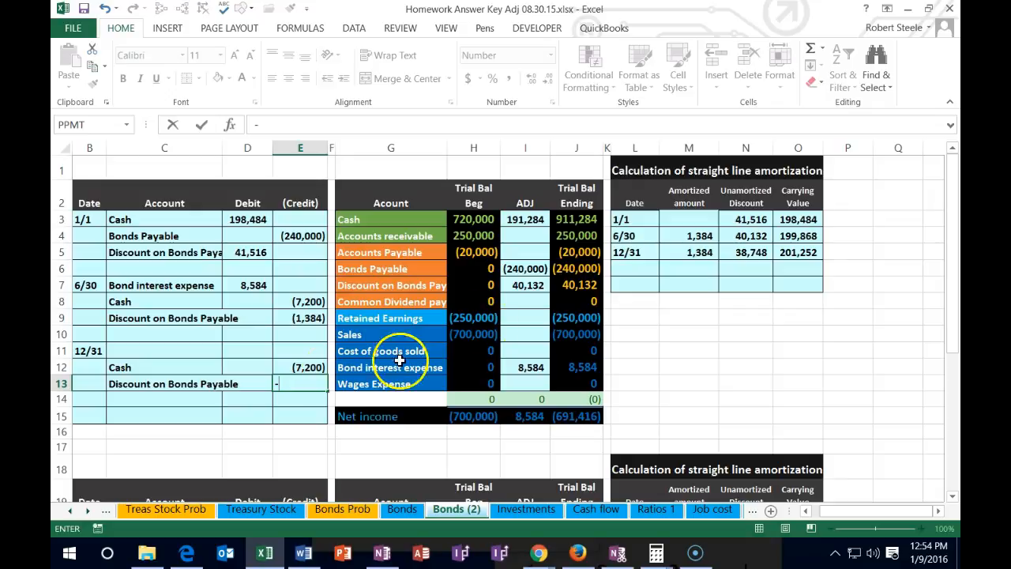
{"action": "left_click", "coordinate": [690, 253]}
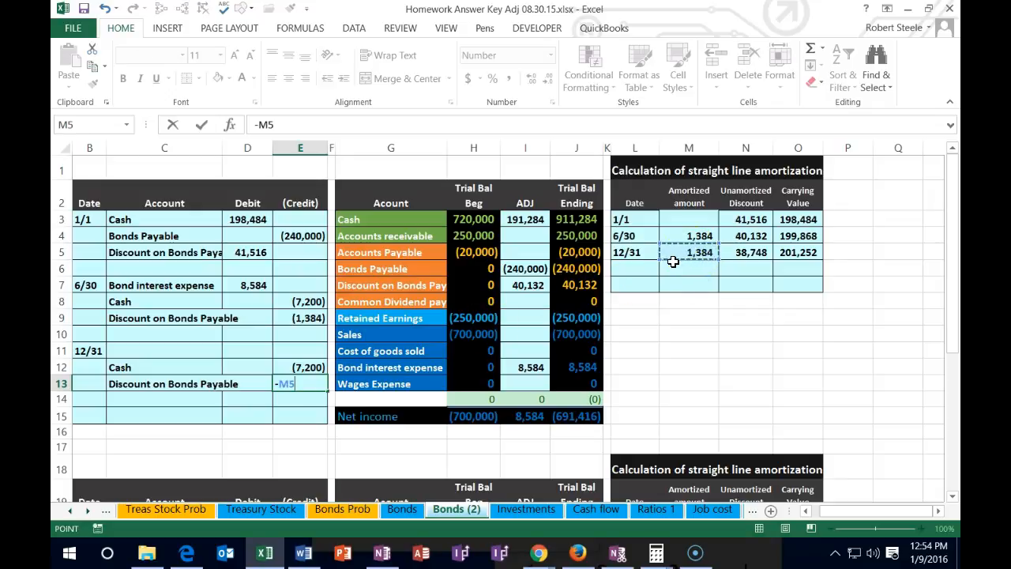
{"action": "key", "text": "Return"}
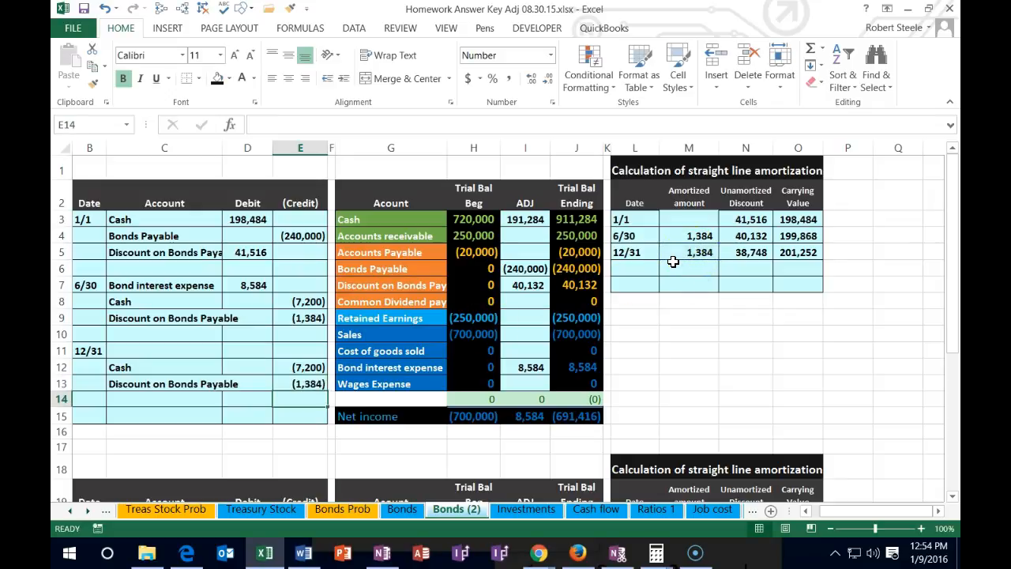
Check the unrounded discount credit in E13 by showing two decimals, and restore the whole-number display.
{"action": "left_click", "coordinate": [308, 382]}
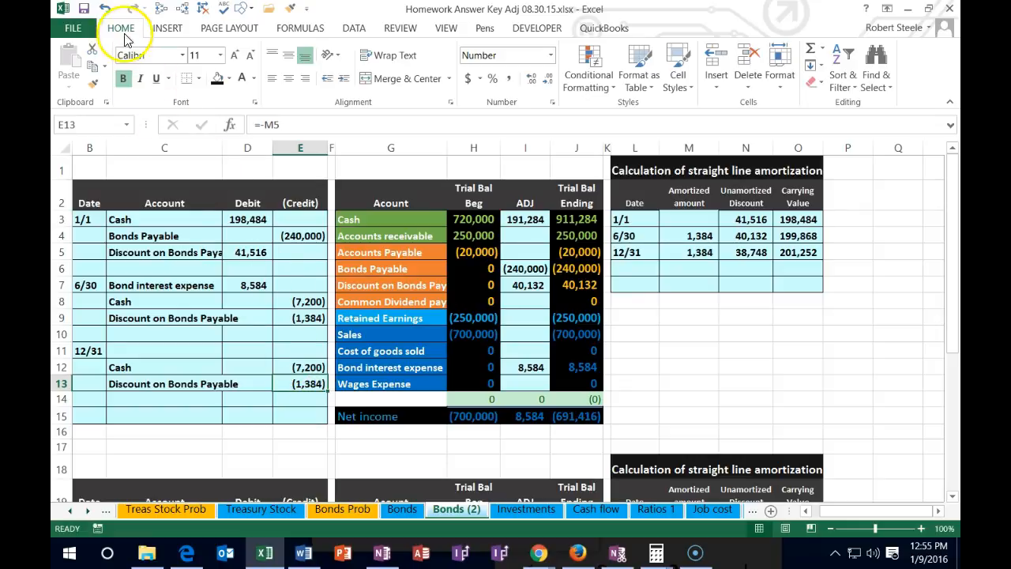
{"action": "left_click", "coordinate": [529, 81]}
{"action": "left_click", "coordinate": [529, 81]}
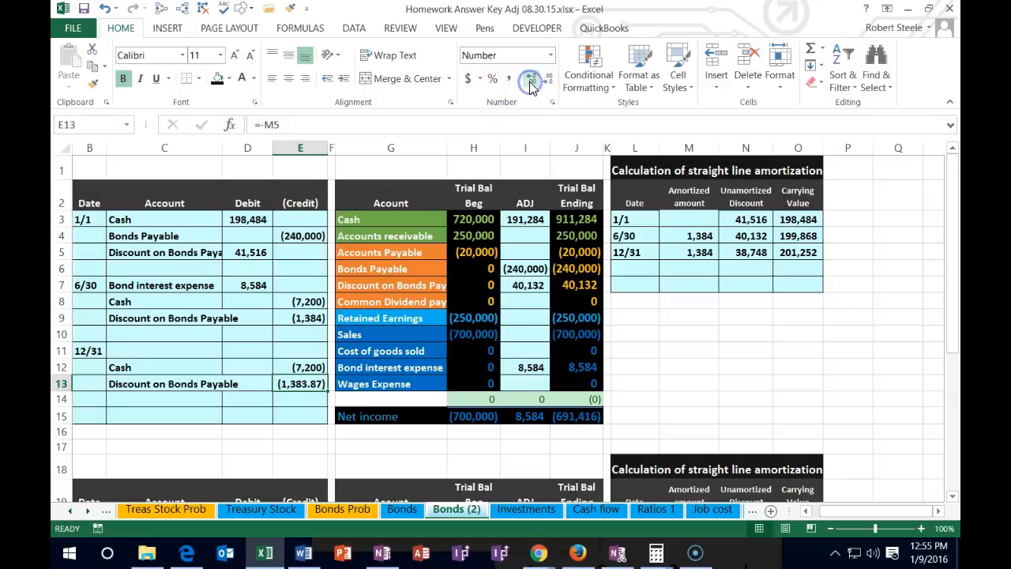
{"action": "left_click", "coordinate": [546, 82]}
{"action": "left_click", "coordinate": [547, 82]}
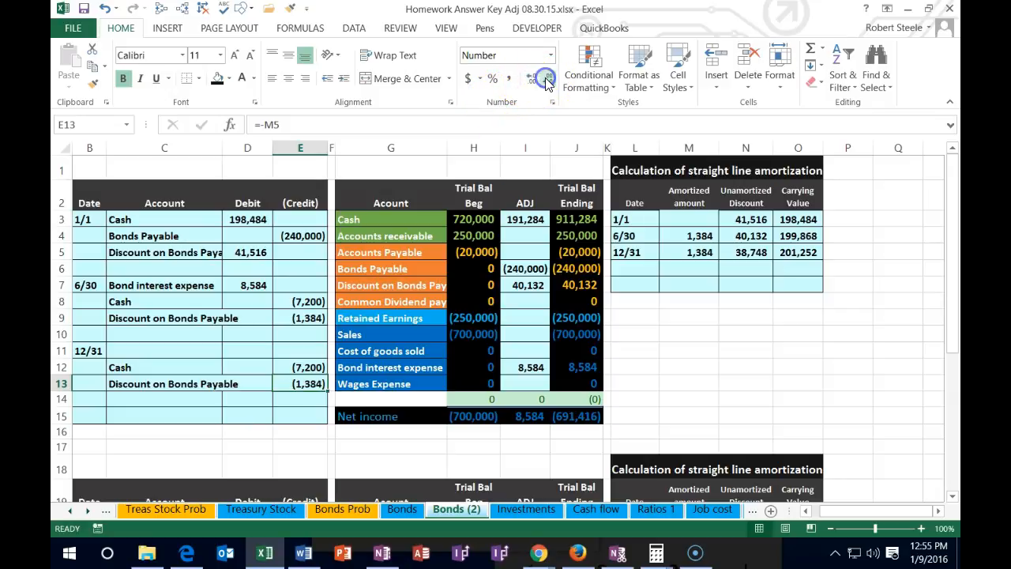
Copy the Bond interest expense account name from the trial balance into C11 of the 12/31 entry, as values only.
{"action": "left_click", "coordinate": [260, 355]}
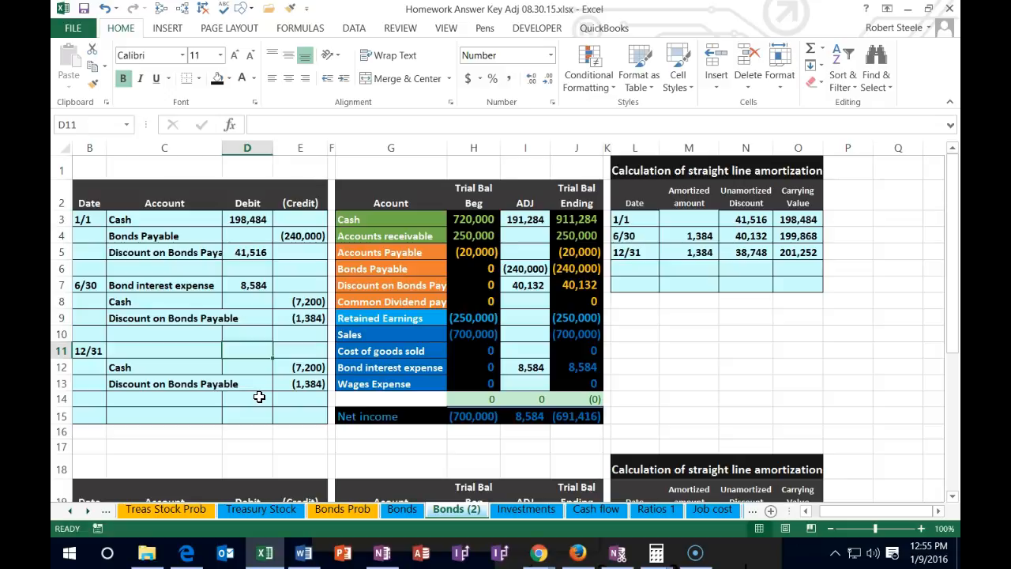
{"action": "left_click", "coordinate": [351, 368]}
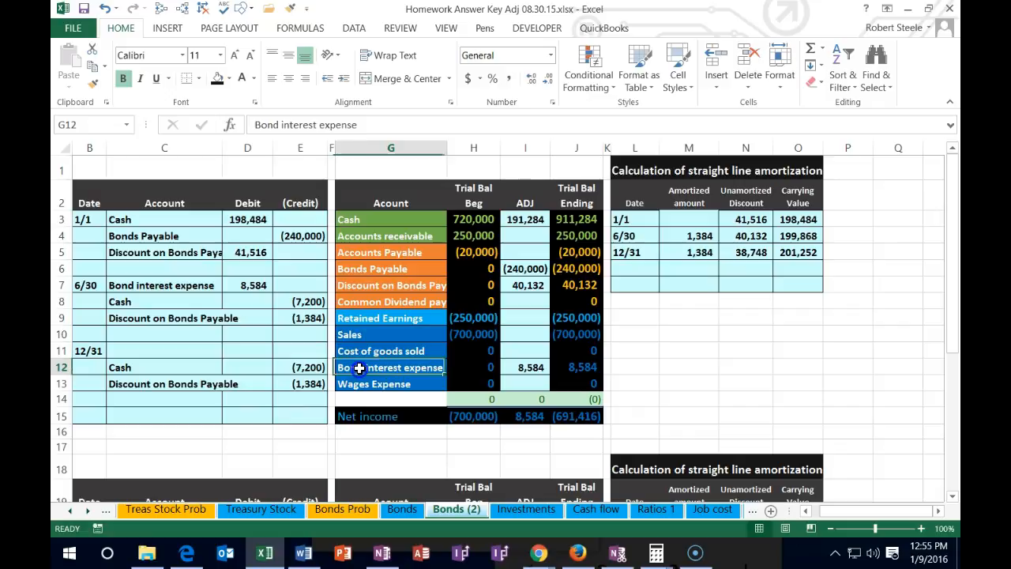
{"action": "left_click_drag", "start_coordinate": [360, 368], "coordinate": [576, 370]}
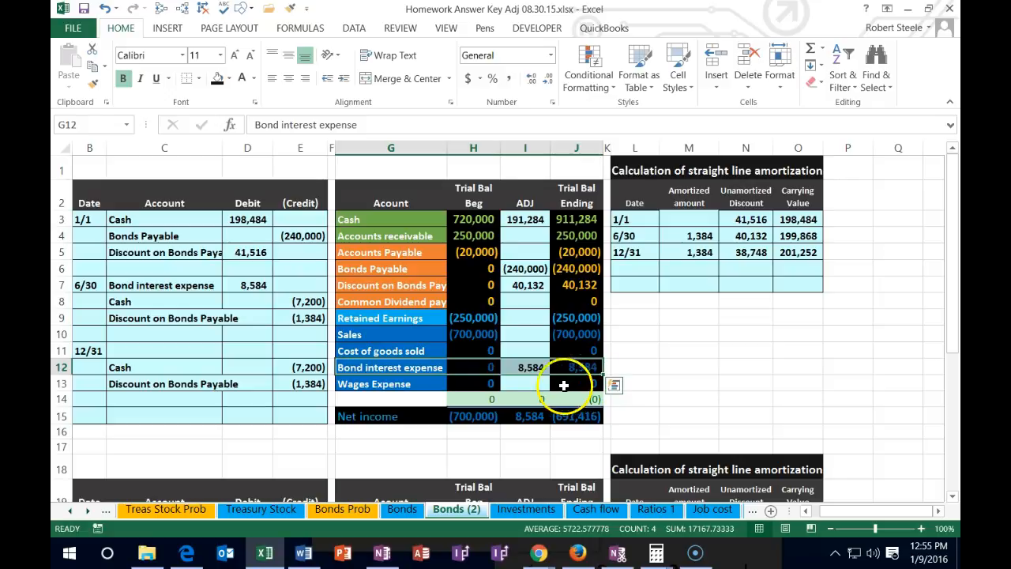
{"action": "right_click", "coordinate": [412, 369]}
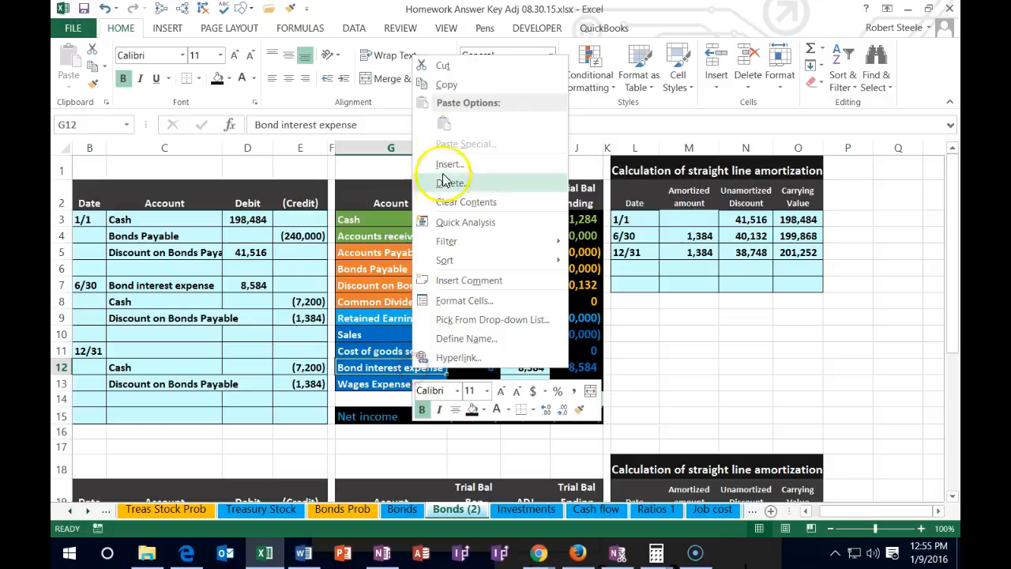
{"action": "left_click", "coordinate": [427, 84]}
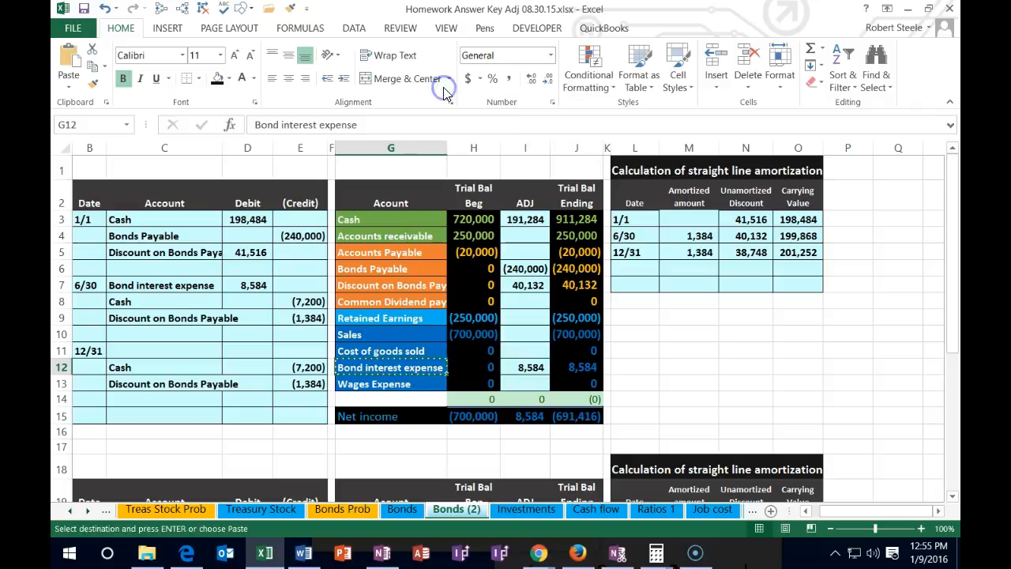
{"action": "left_click", "coordinate": [154, 351]}
{"action": "right_click", "coordinate": [154, 351]}
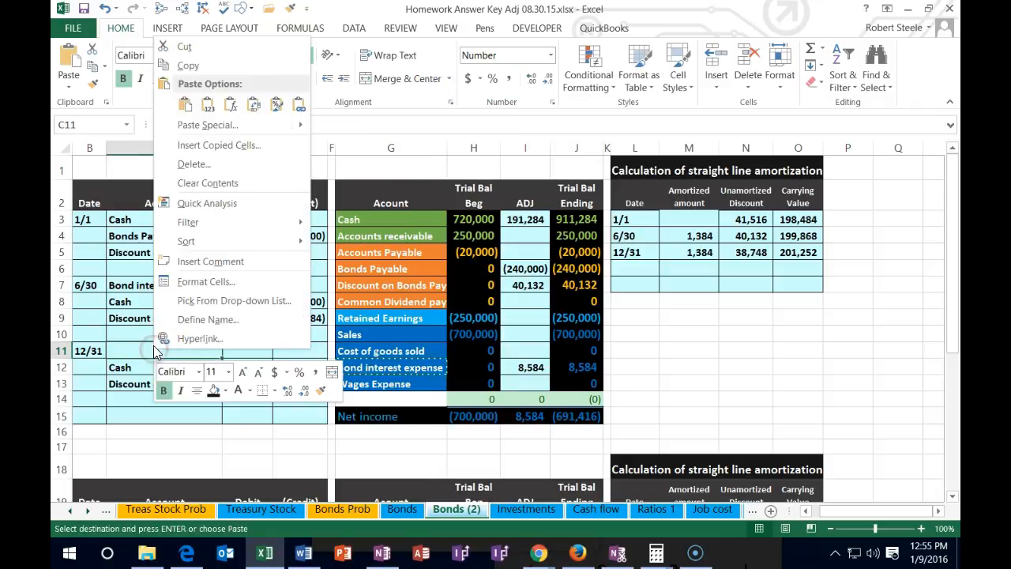
{"action": "left_click", "coordinate": [207, 104]}
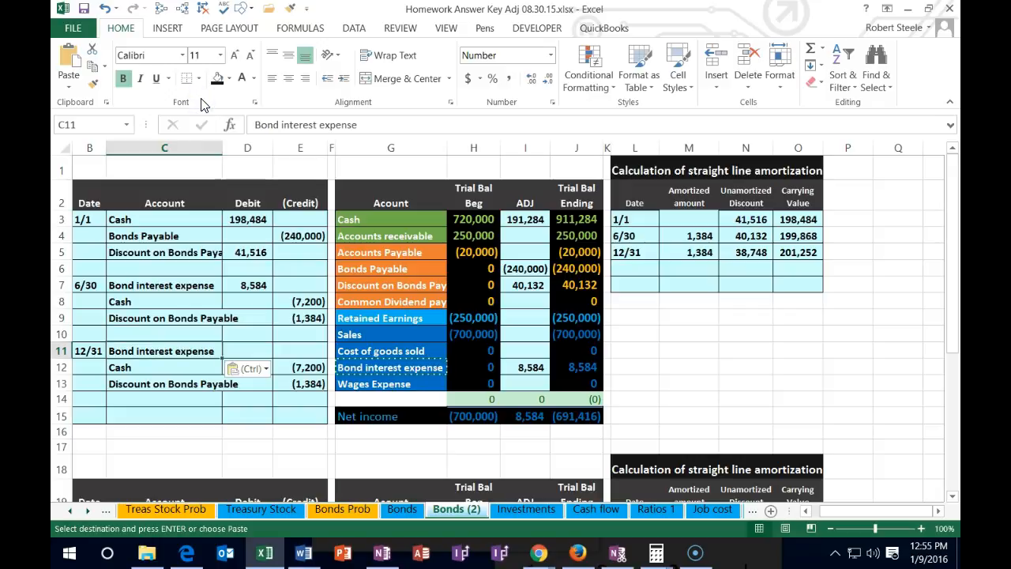
Calculate the 12/31 bond interest expense debit in D11 with =-SUM(D12:E13) and check that the entry balances.
{"action": "left_click", "coordinate": [243, 350]}
{"action": "left_click_drag", "start_coordinate": [310, 367], "coordinate": [304, 382]}
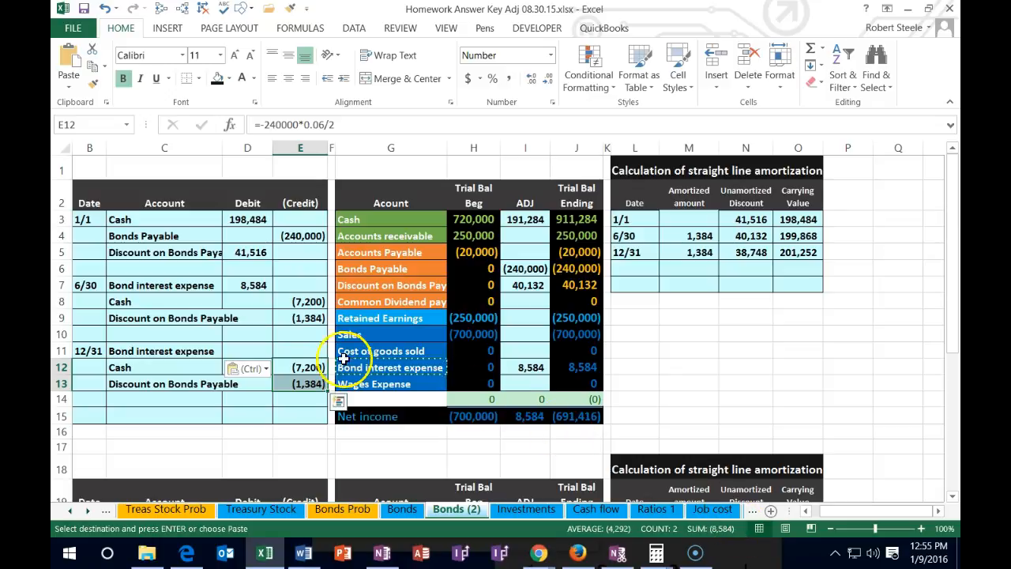
{"action": "left_click", "coordinate": [255, 347]}
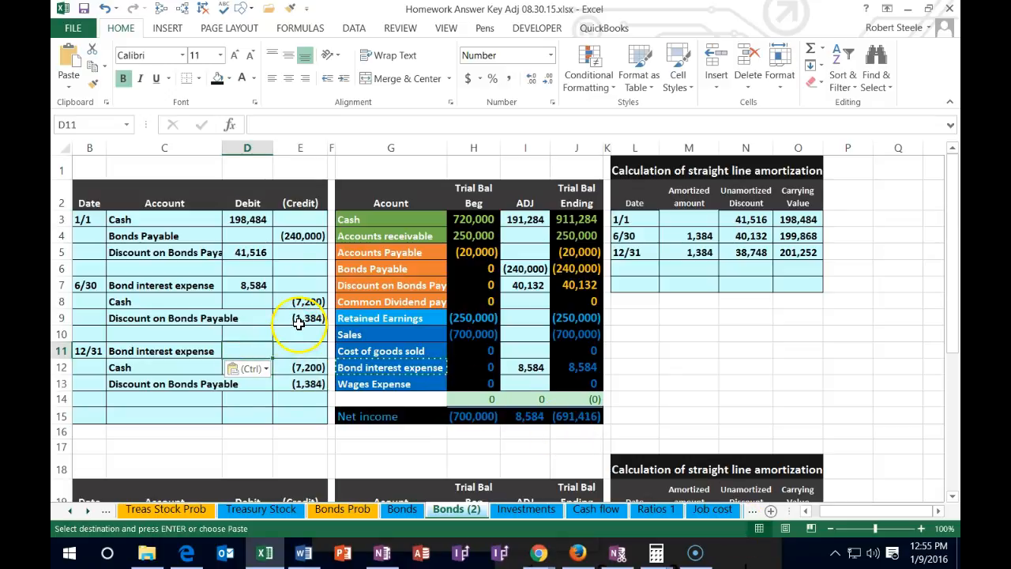
{"action": "type", "text": "-sum"}
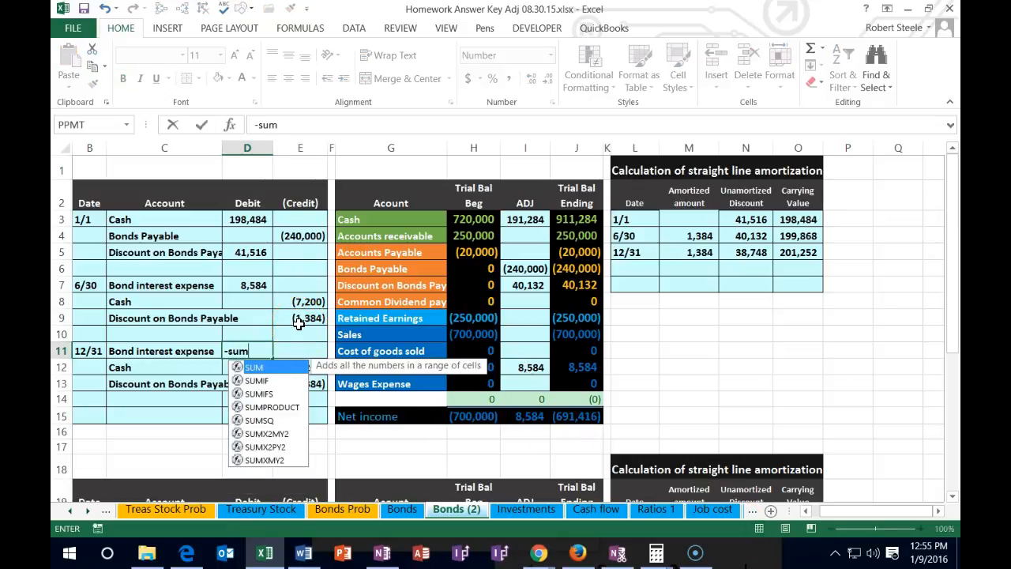
{"action": "type", "text": "("}
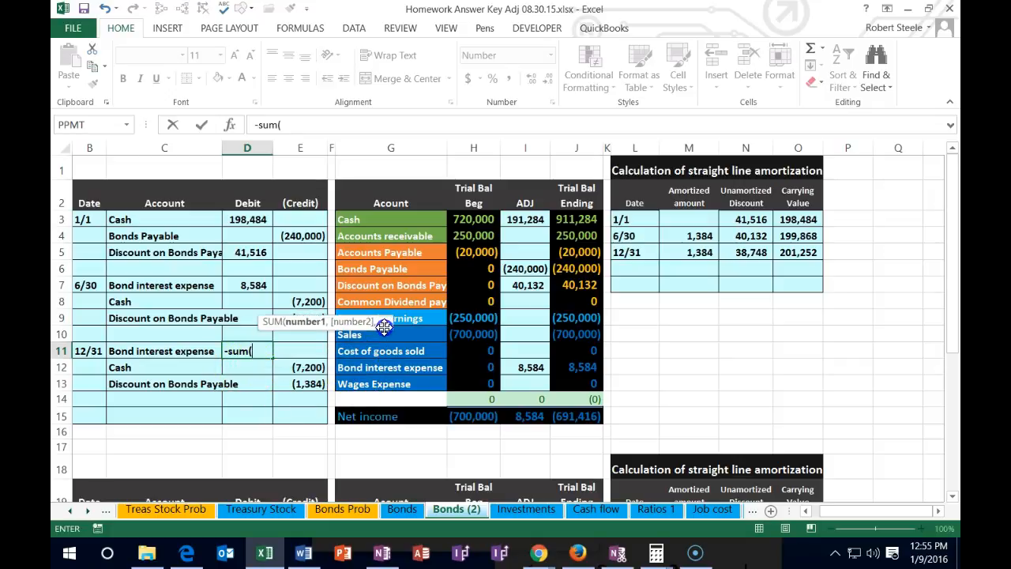
{"action": "left_click_drag", "start_coordinate": [290, 384], "coordinate": [263, 368]}
{"action": "key", "text": "Return"}
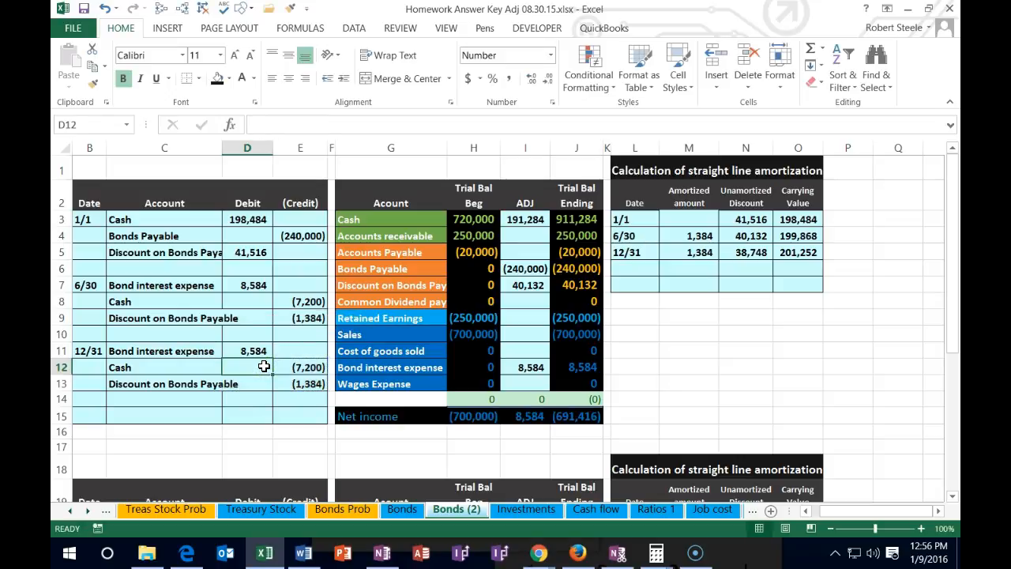
{"action": "left_click_drag", "start_coordinate": [253, 350], "coordinate": [289, 379]}
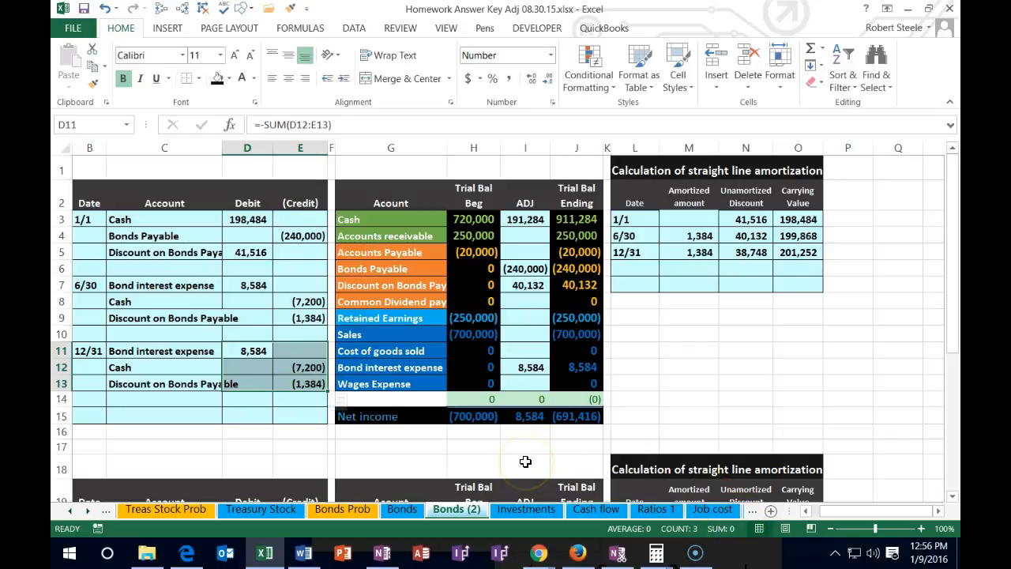
{"action": "left_click", "coordinate": [276, 401]}
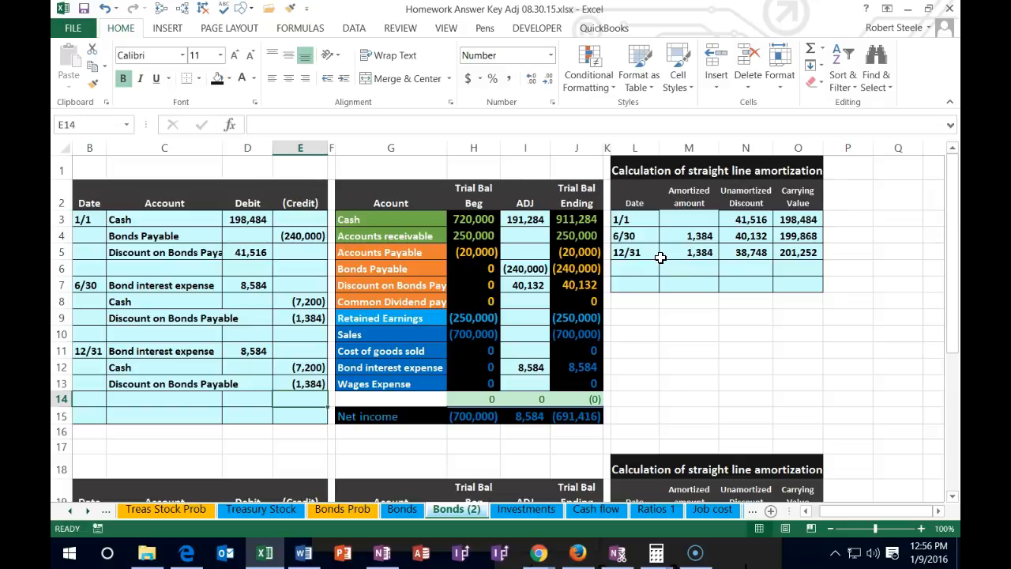
Post the 12/31 interest expense to the trial balance by extending the Bond interest expense adjustment in I12 to =D7+D11.
{"action": "left_click", "coordinate": [218, 350]}
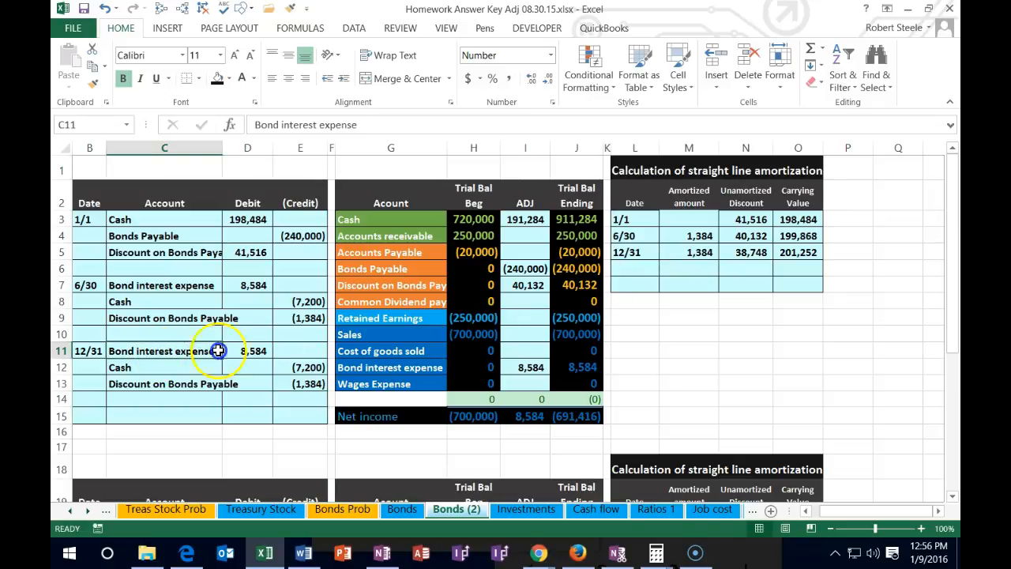
{"action": "left_click", "coordinate": [352, 367]}
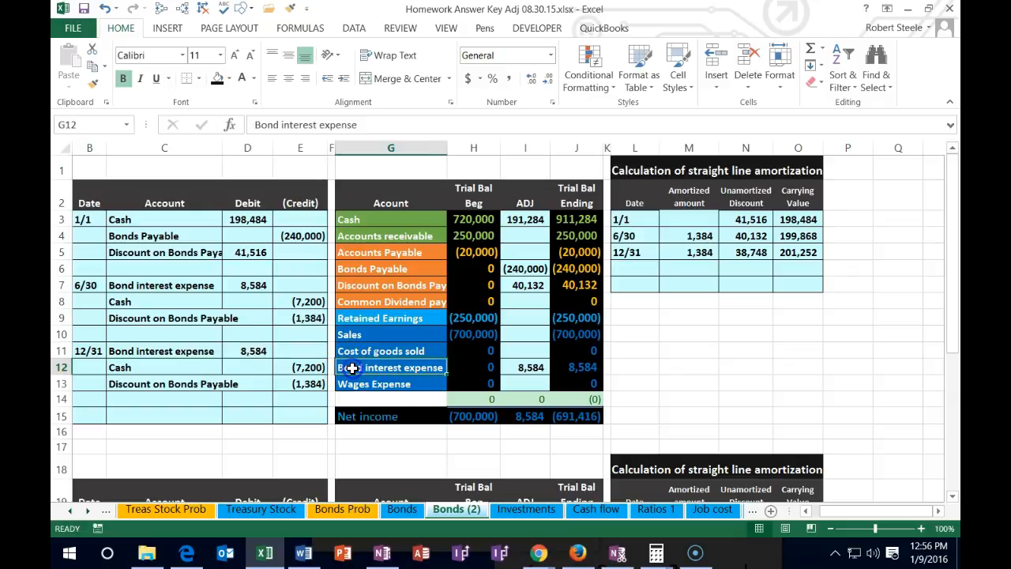
{"action": "left_click", "coordinate": [516, 365]}
{"action": "double_click", "coordinate": [515, 366]}
{"action": "type", "text": "+"}
{"action": "left_click", "coordinate": [267, 352]}
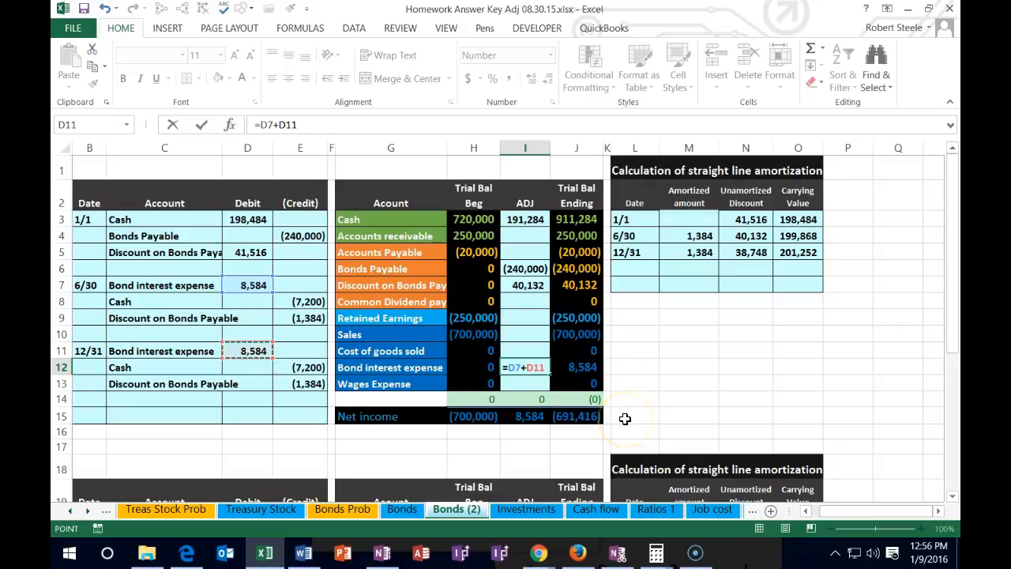
{"action": "key", "text": "Return"}
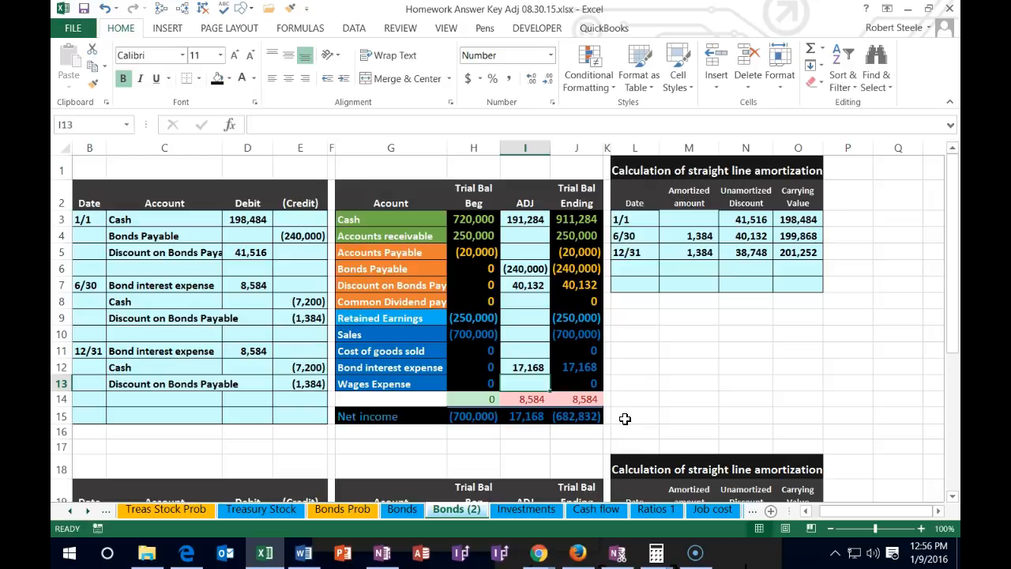
Post the 12/31 cash interest payment to the trial balance by extending the Cash adjustment in I3 to =D3+E8+E12.
{"action": "left_click_drag", "start_coordinate": [183, 368], "coordinate": [295, 364]}
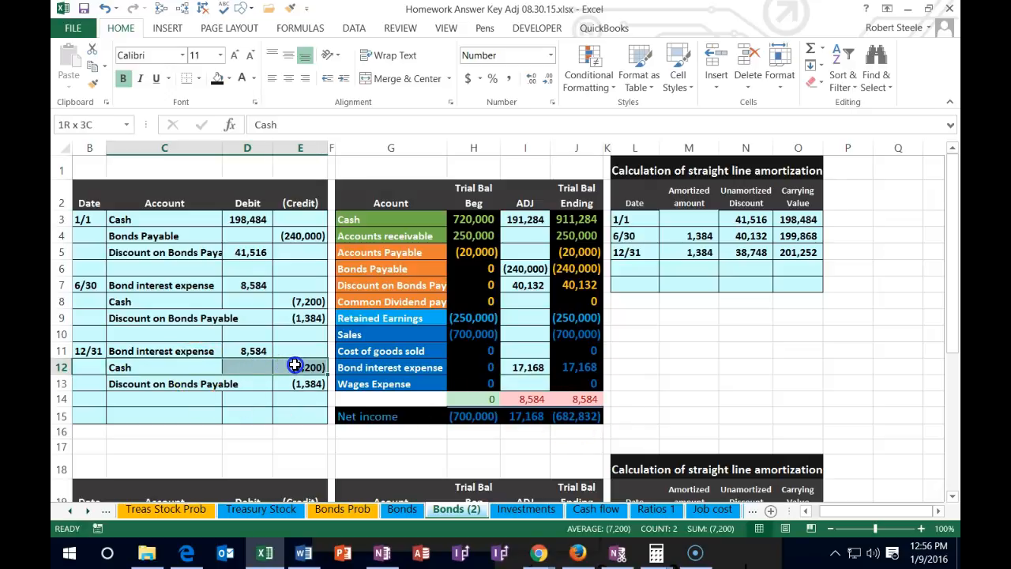
{"action": "left_click", "coordinate": [367, 220]}
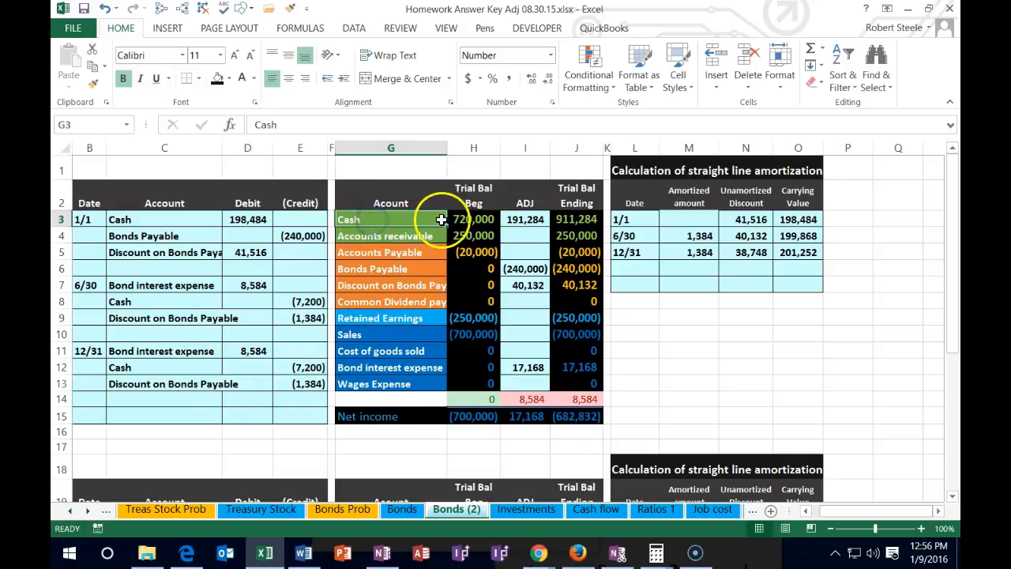
{"action": "left_click", "coordinate": [525, 220]}
{"action": "double_click", "coordinate": [525, 220]}
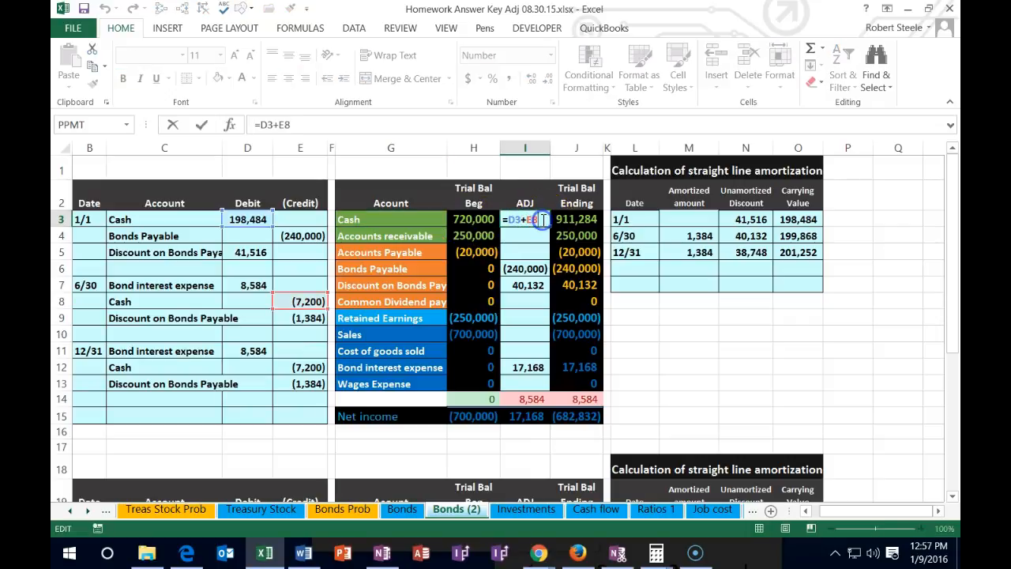
{"action": "type", "text": "+"}
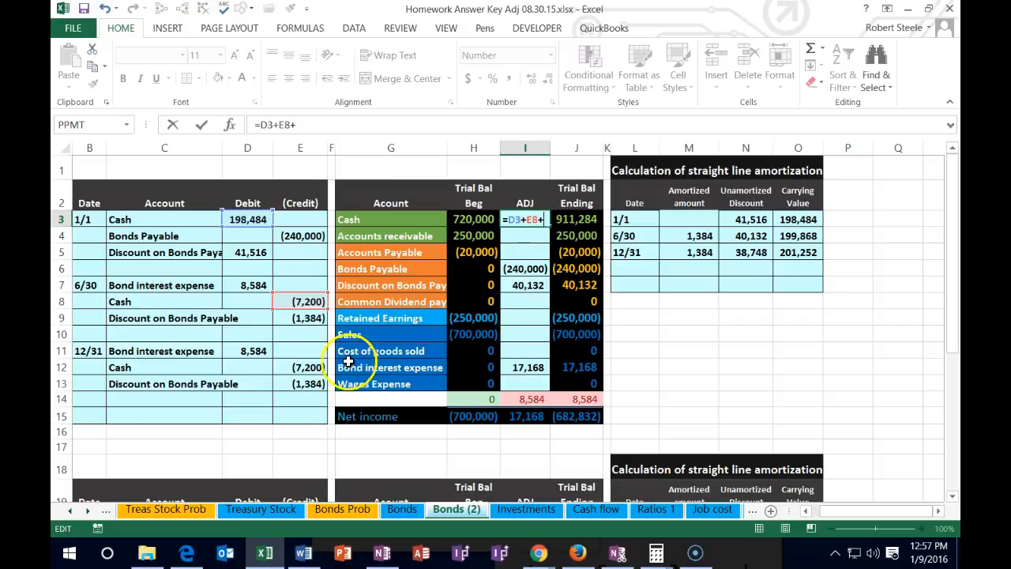
{"action": "left_click", "coordinate": [306, 367]}
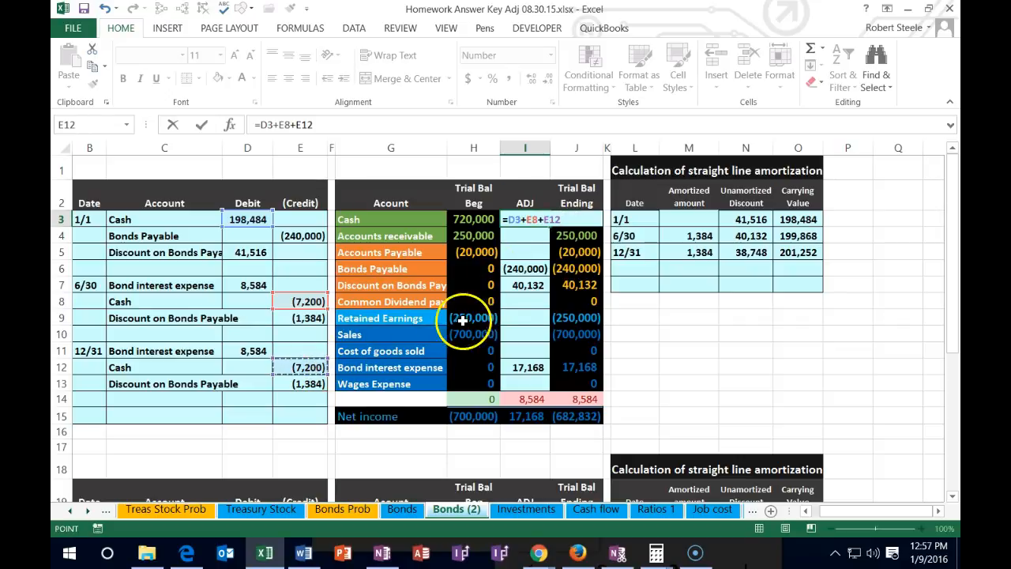
{"action": "key", "text": "Return"}
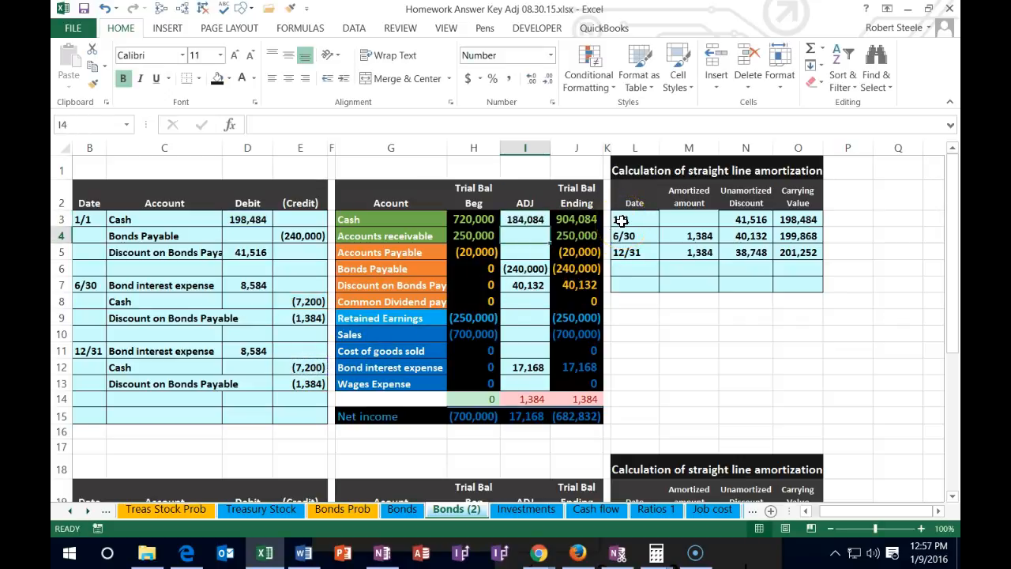
Post the 12/31 discount amortization to the trial balance by extending the Discount on Bonds Payable adjustment in I7 to =D5+E9+E13.
{"action": "left_click_drag", "start_coordinate": [186, 383], "coordinate": [296, 386]}
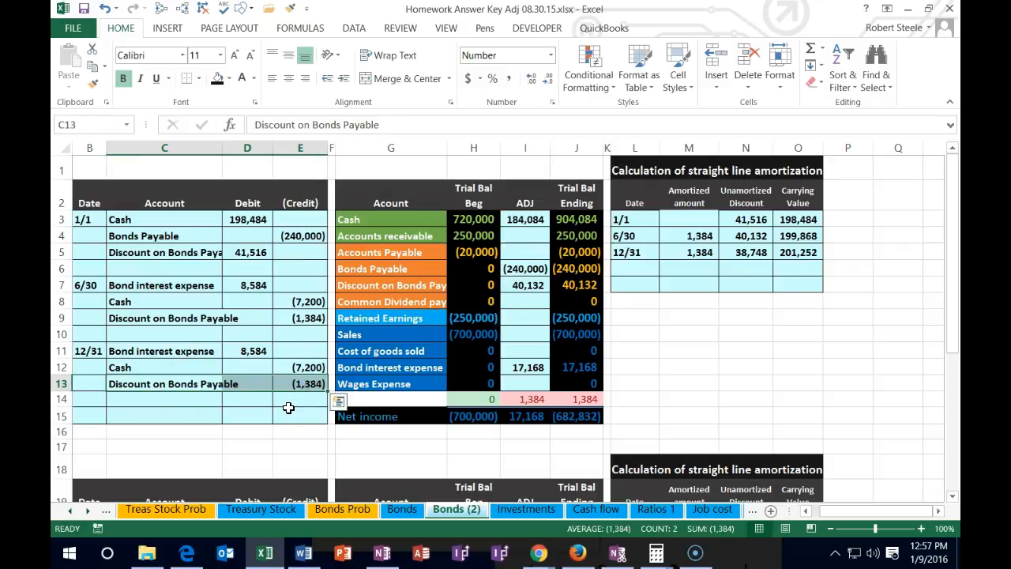
{"action": "left_click", "coordinate": [383, 287]}
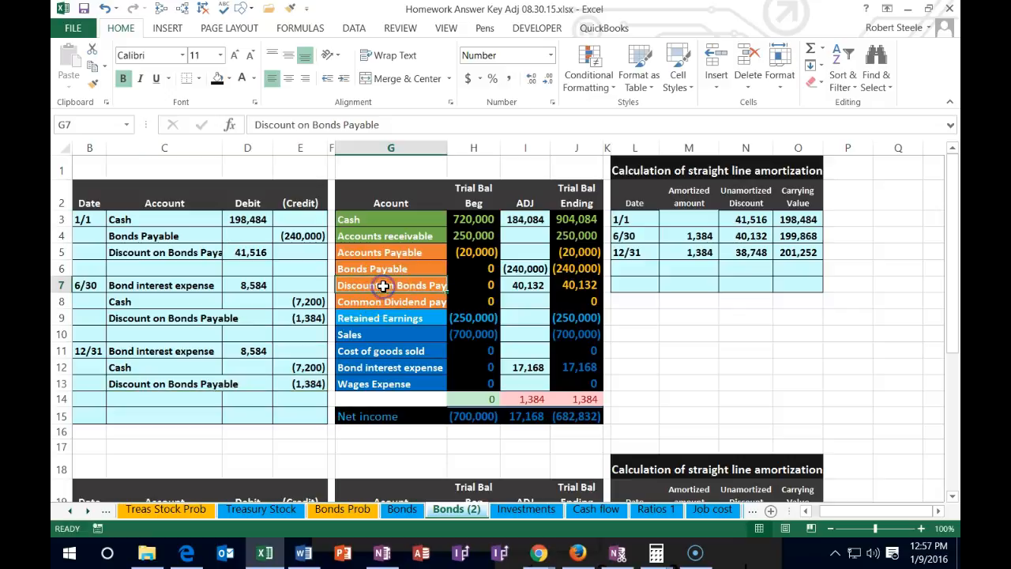
{"action": "left_click", "coordinate": [513, 289]}
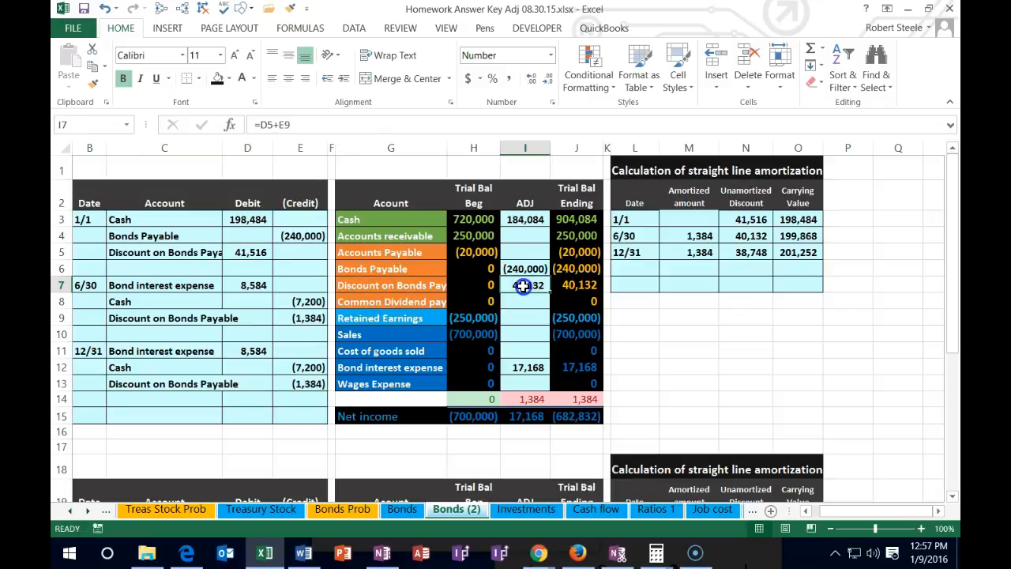
{"action": "double_click", "coordinate": [525, 286]}
{"action": "type", "text": "+"}
{"action": "left_click", "coordinate": [315, 385]}
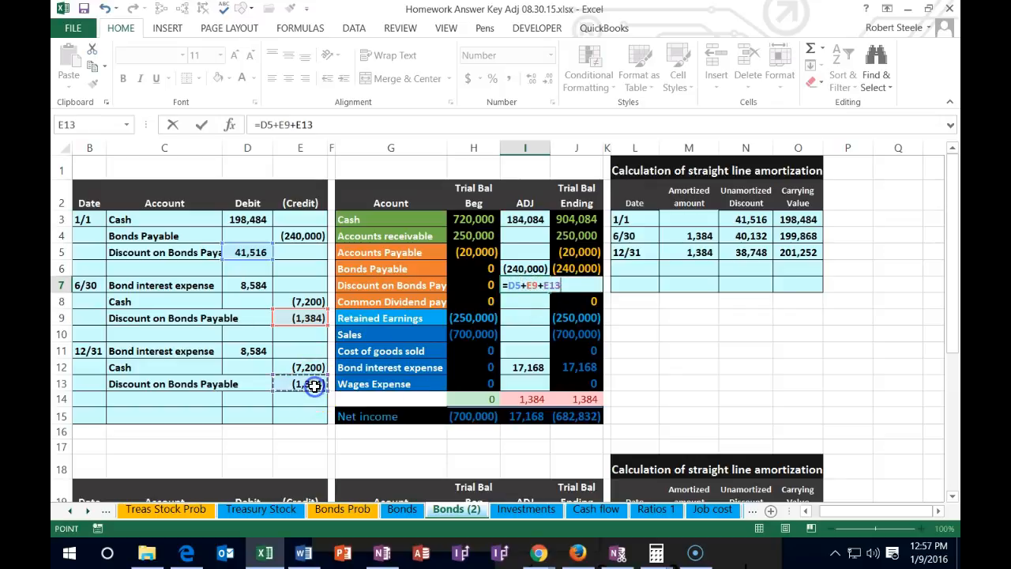
{"action": "key", "text": "Return"}
Compare the ending Bonds Payable and discount balances in J6:J7, and their sum, with the 12/31 row of the amortization table.
{"action": "left_click", "coordinate": [600, 283]}
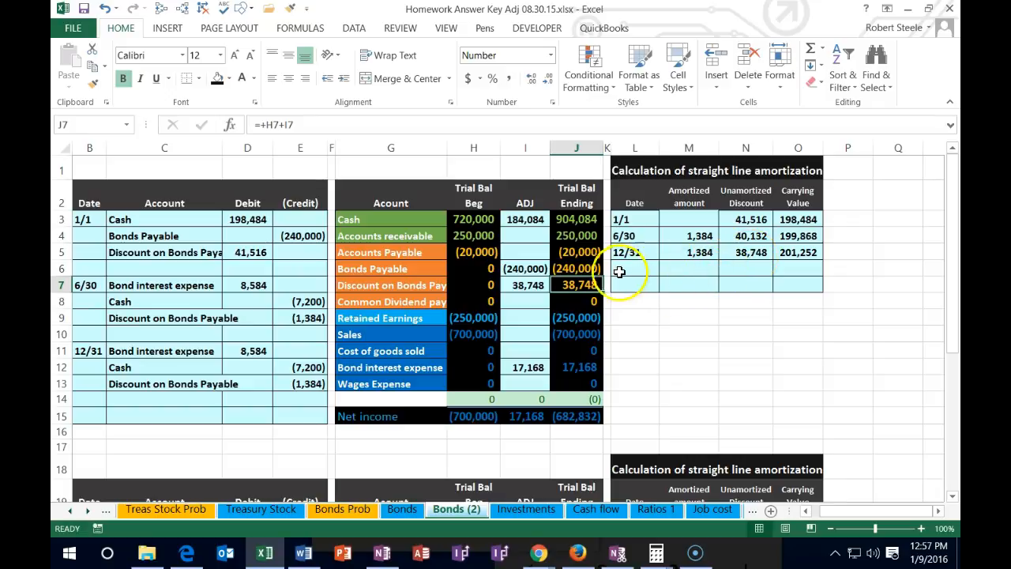
{"action": "left_click", "coordinate": [591, 267]}
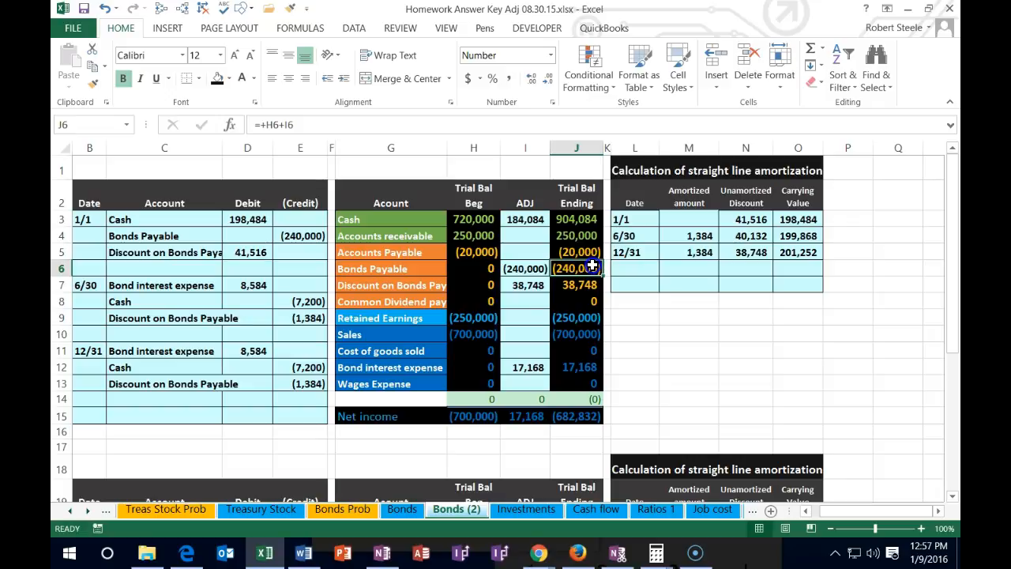
{"action": "left_click_drag", "start_coordinate": [591, 267], "coordinate": [593, 283]}
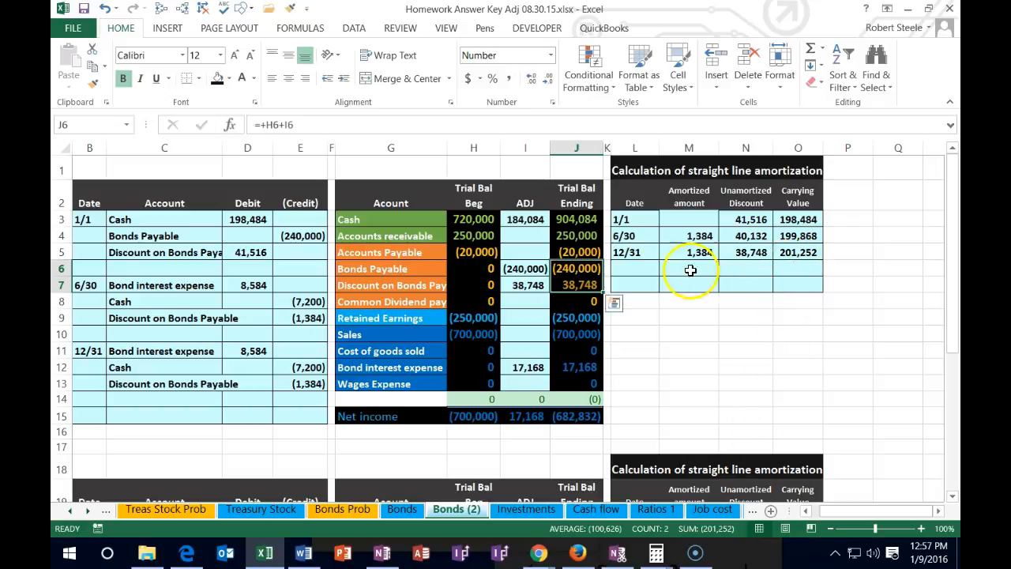
{"action": "left_click", "coordinate": [579, 269]}
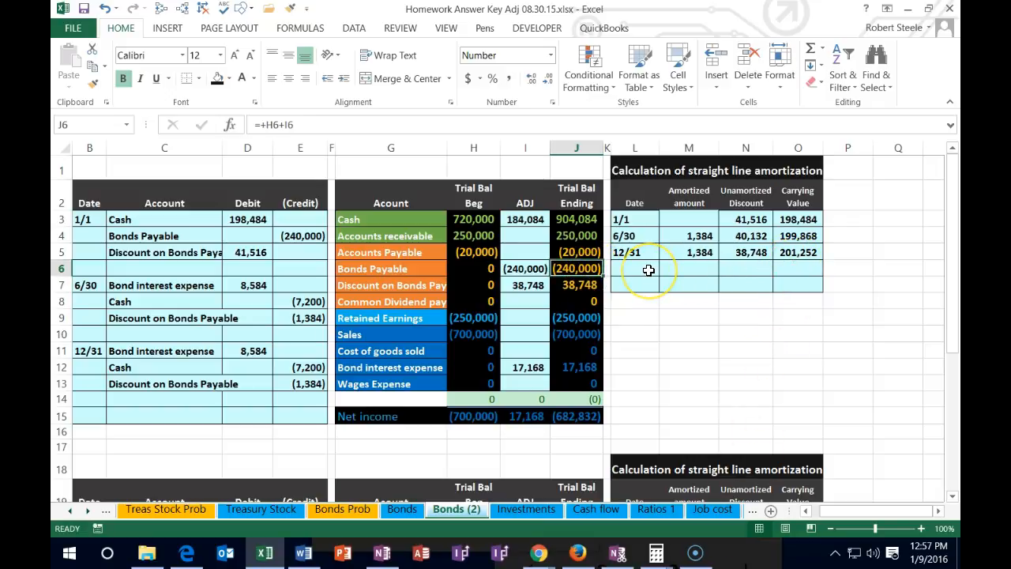
{"action": "left_click", "coordinate": [577, 282]}
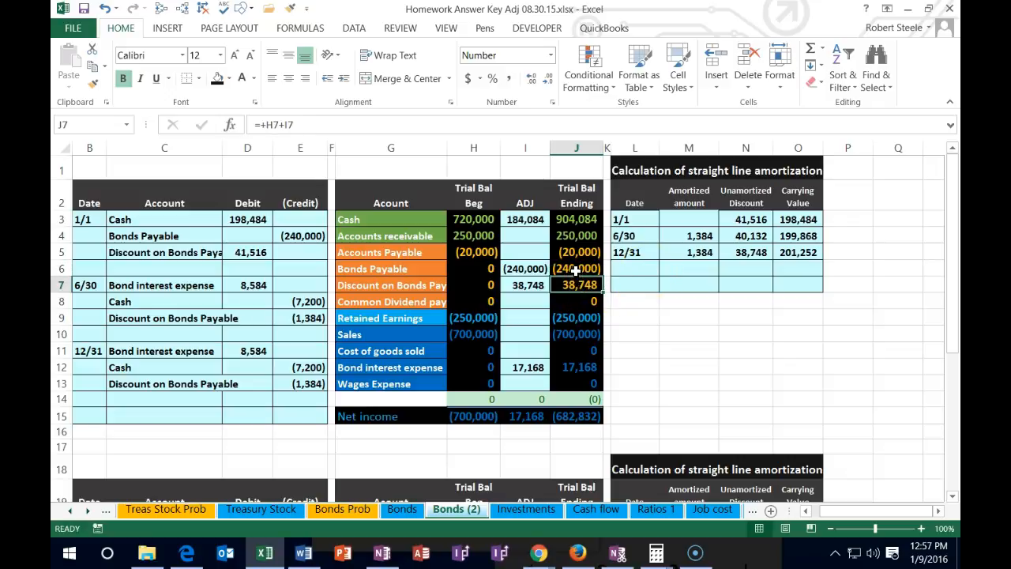
{"action": "left_click", "coordinate": [585, 268]}
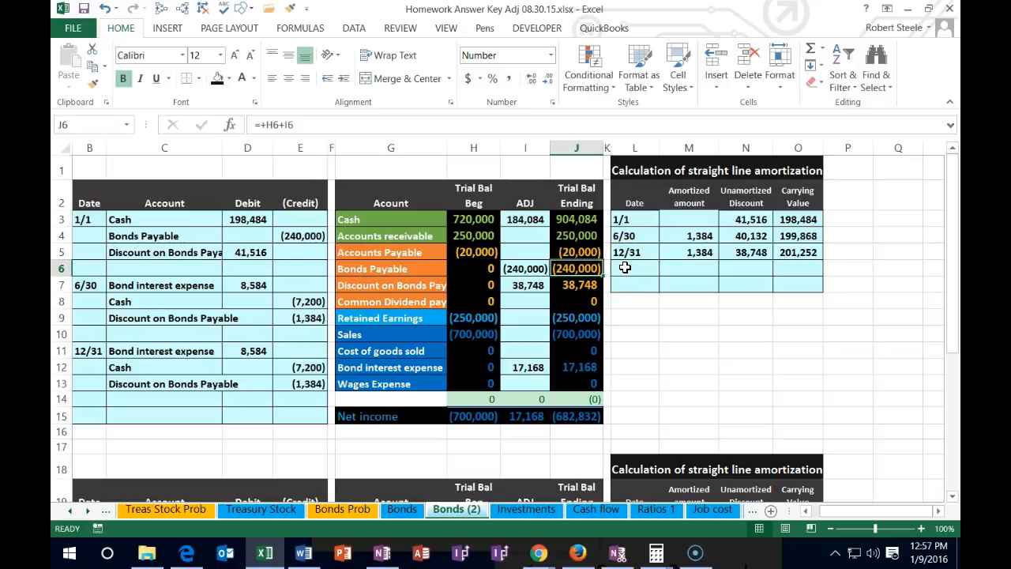